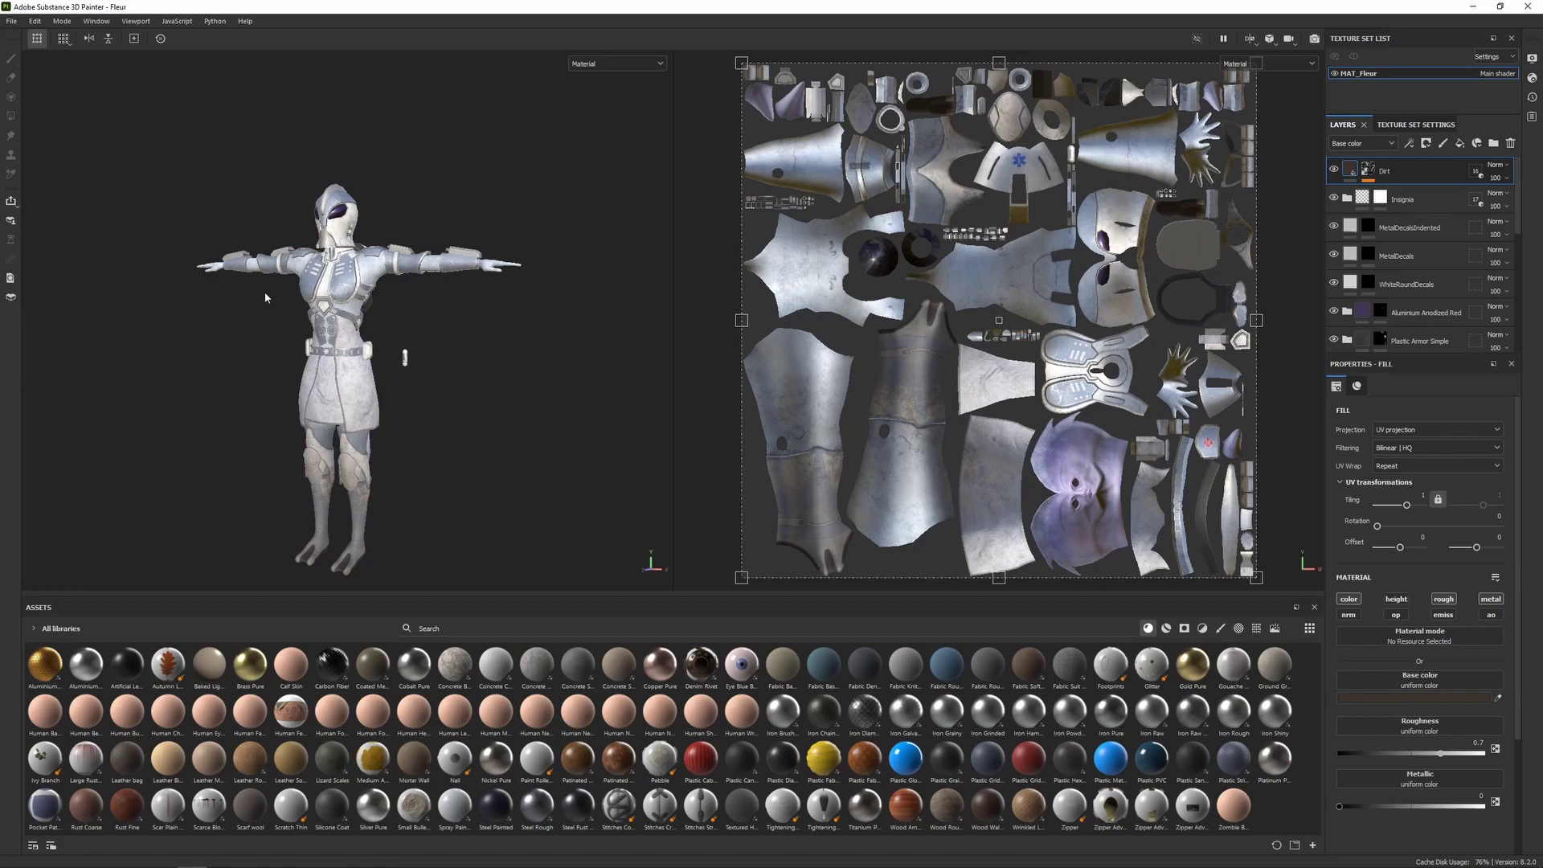
Start a texture export targeting the Game Ready Character Creation\Part 9\Textures folder.
click(16, 23)
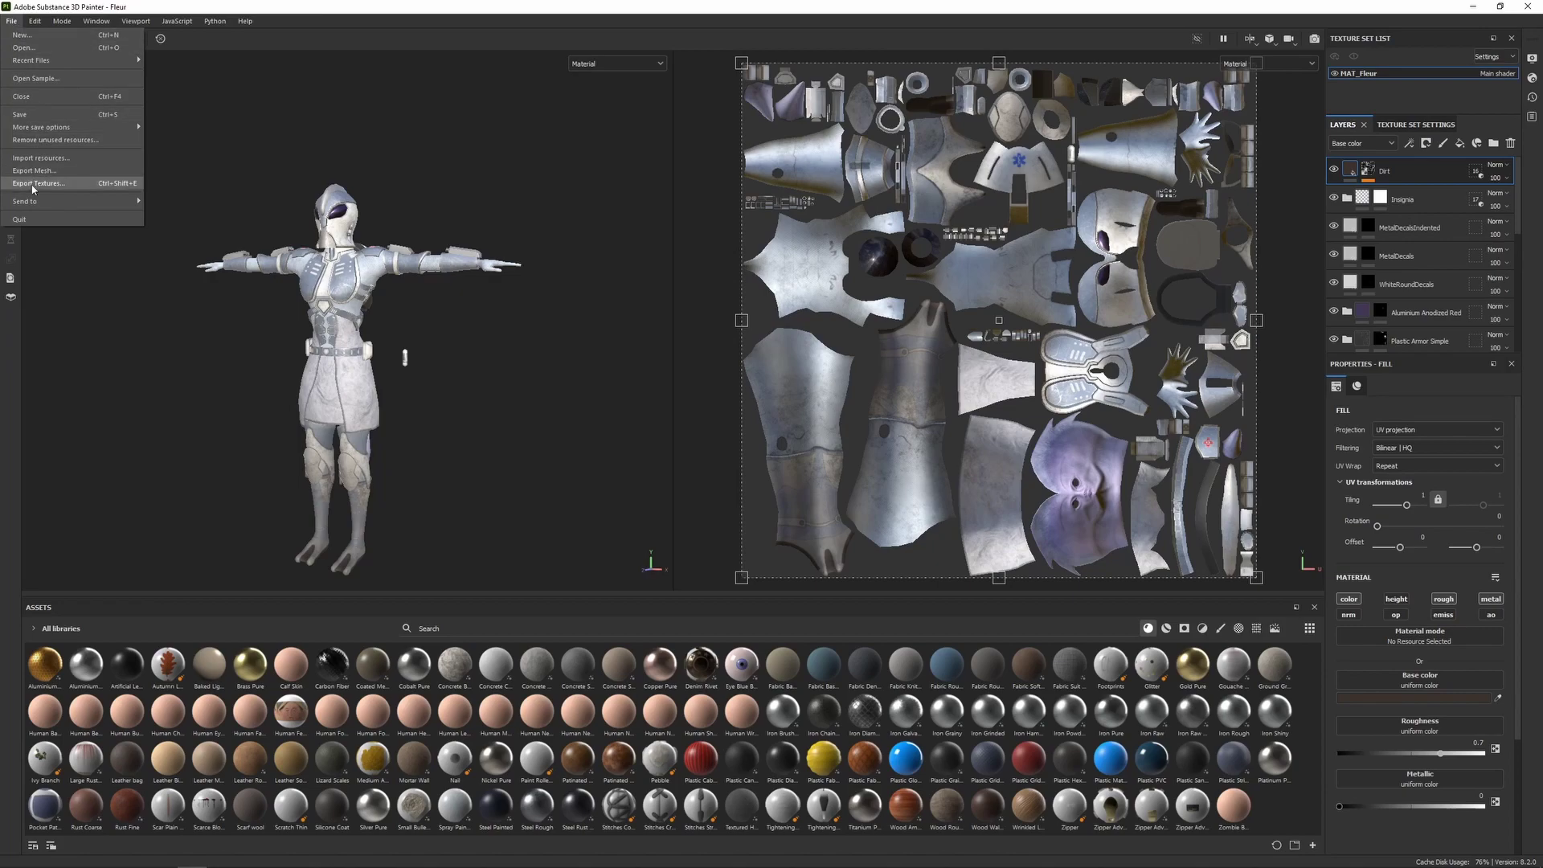
click(33, 184)
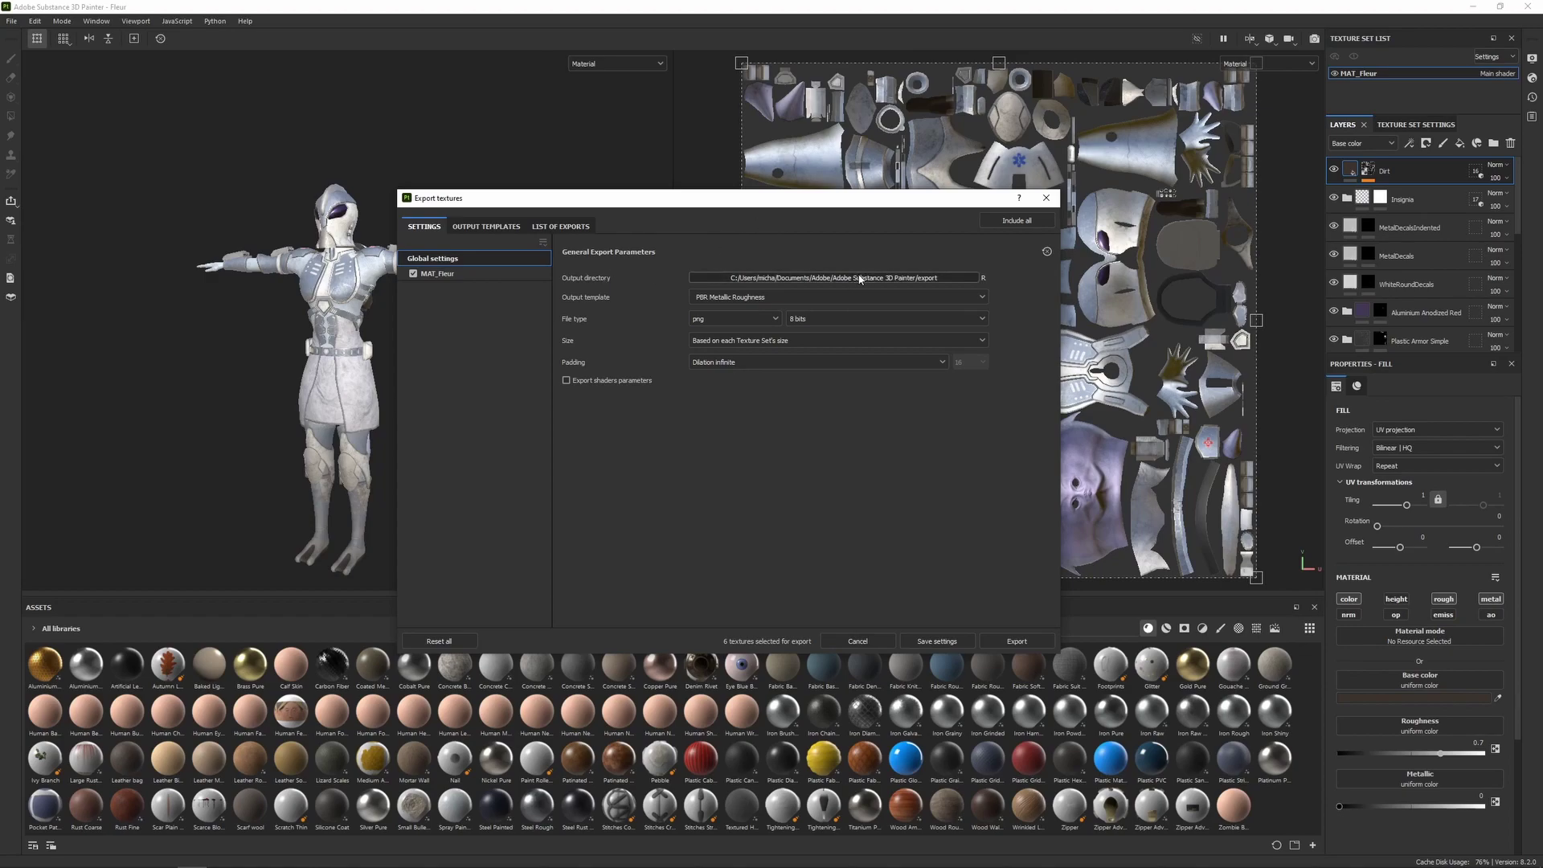
click(866, 277)
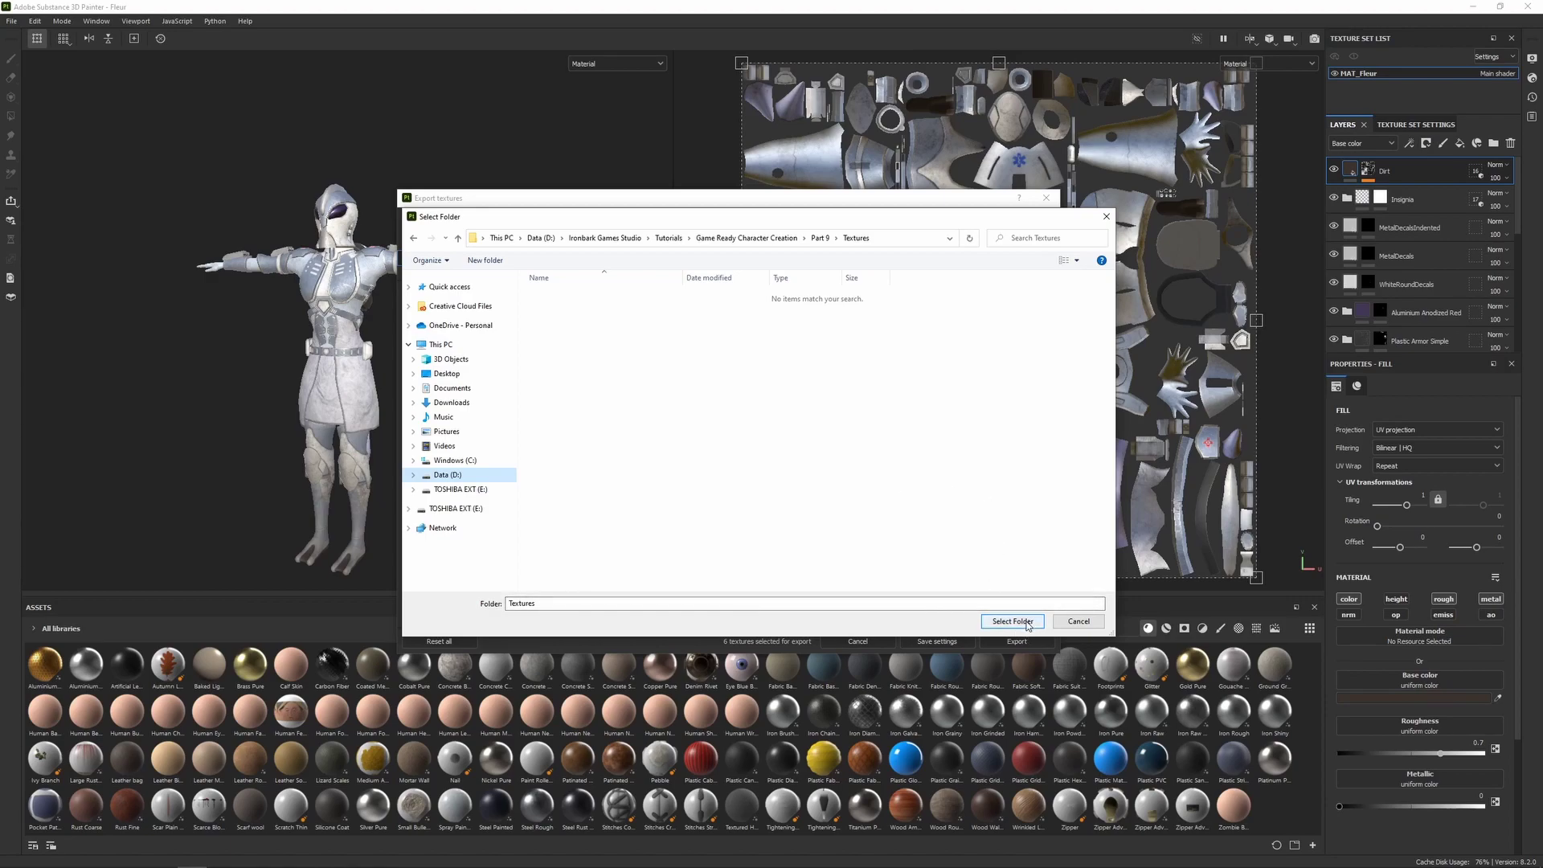
click(1013, 622)
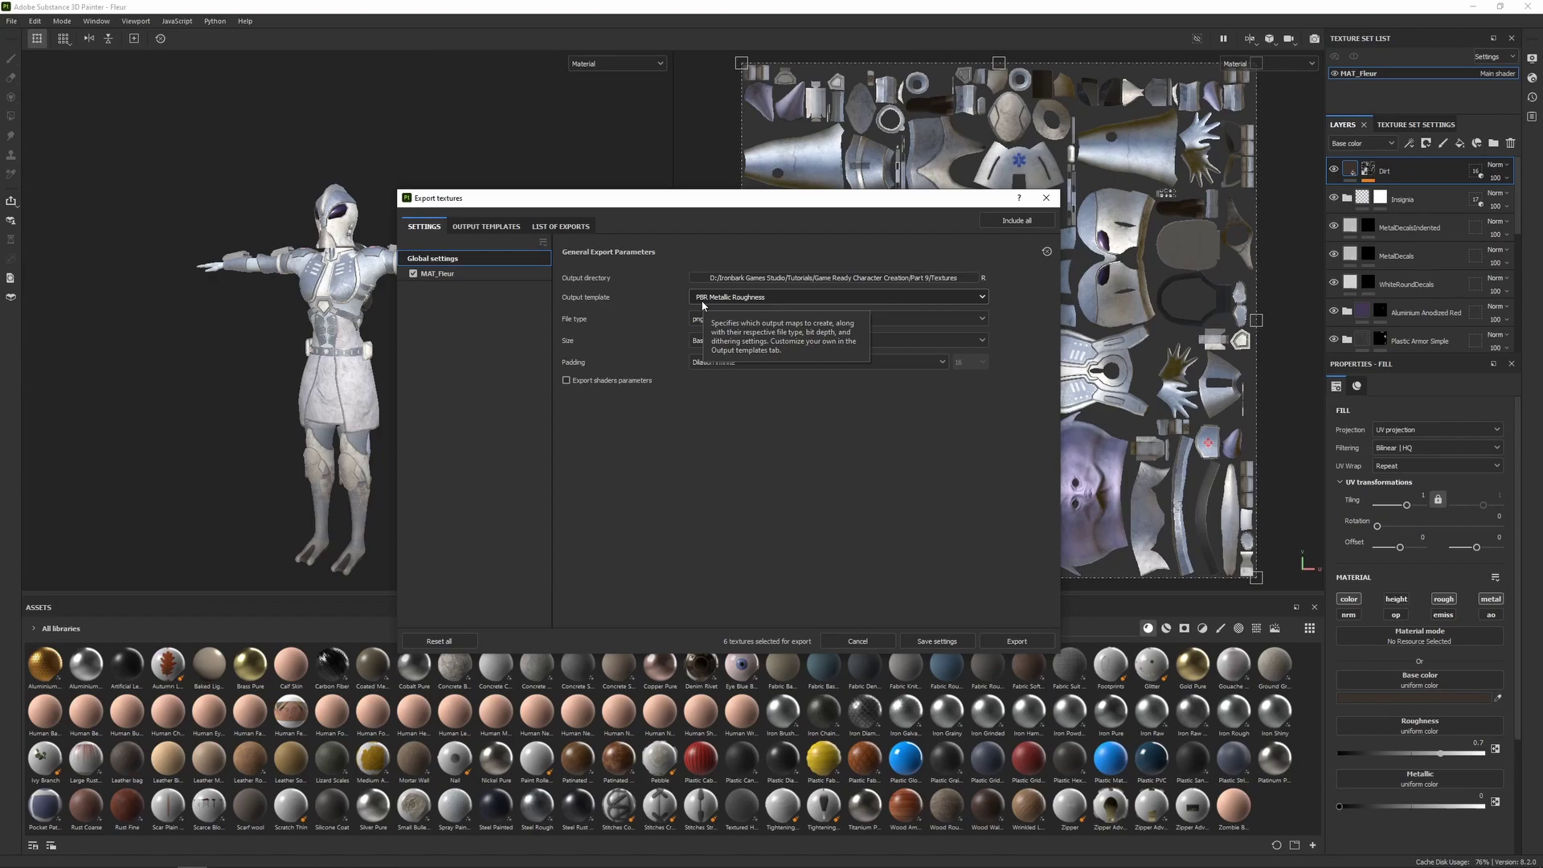
Browse the output templates, keep PBR Metallic Roughness, and select the MAT_Fleur texture set.
click(710, 301)
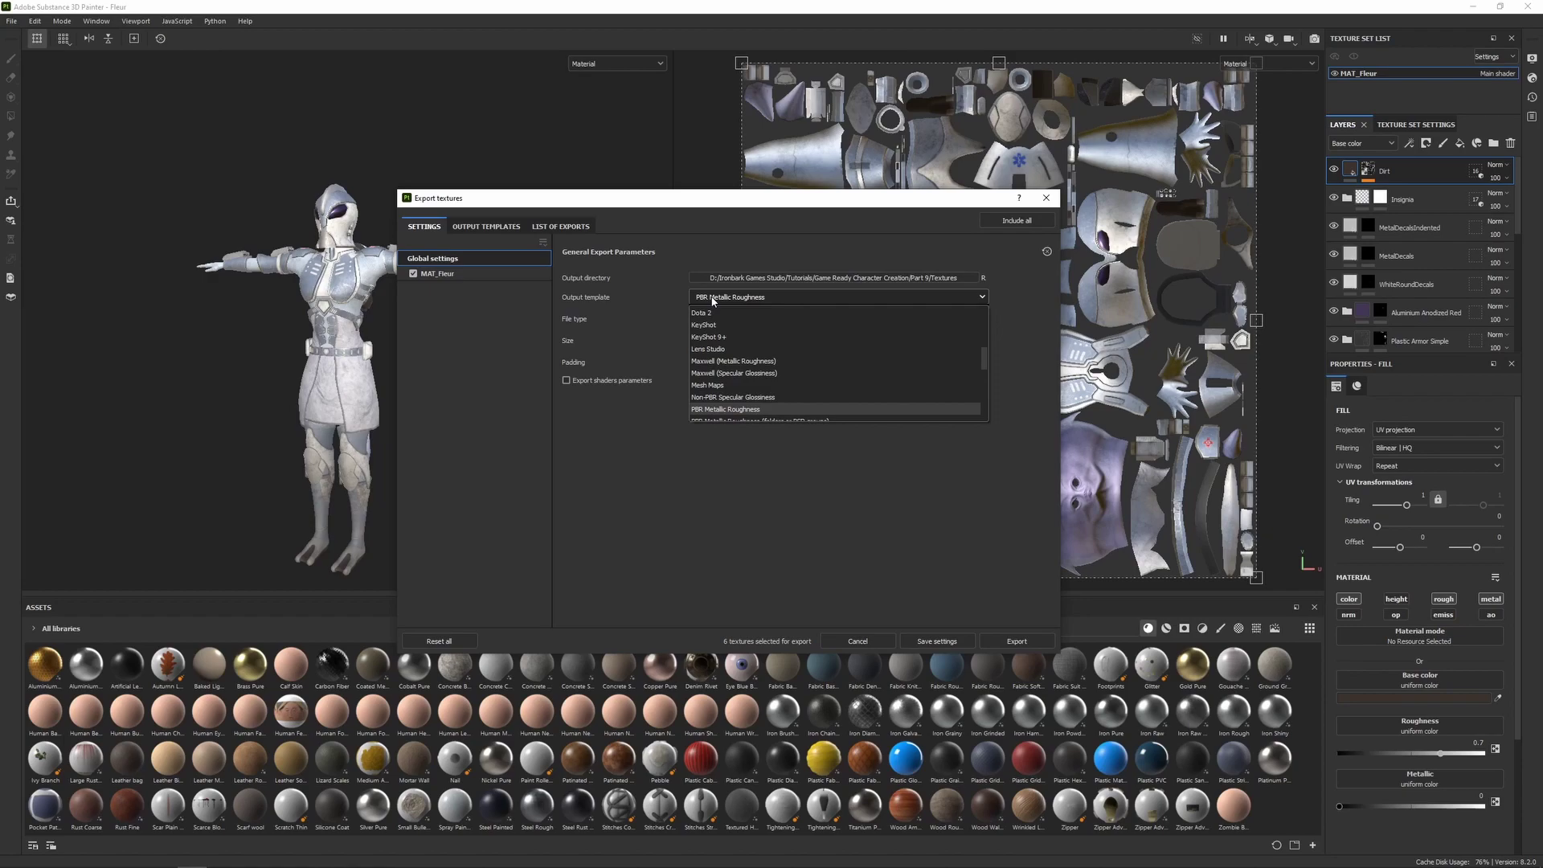
scroll(984, 372, down, 2)
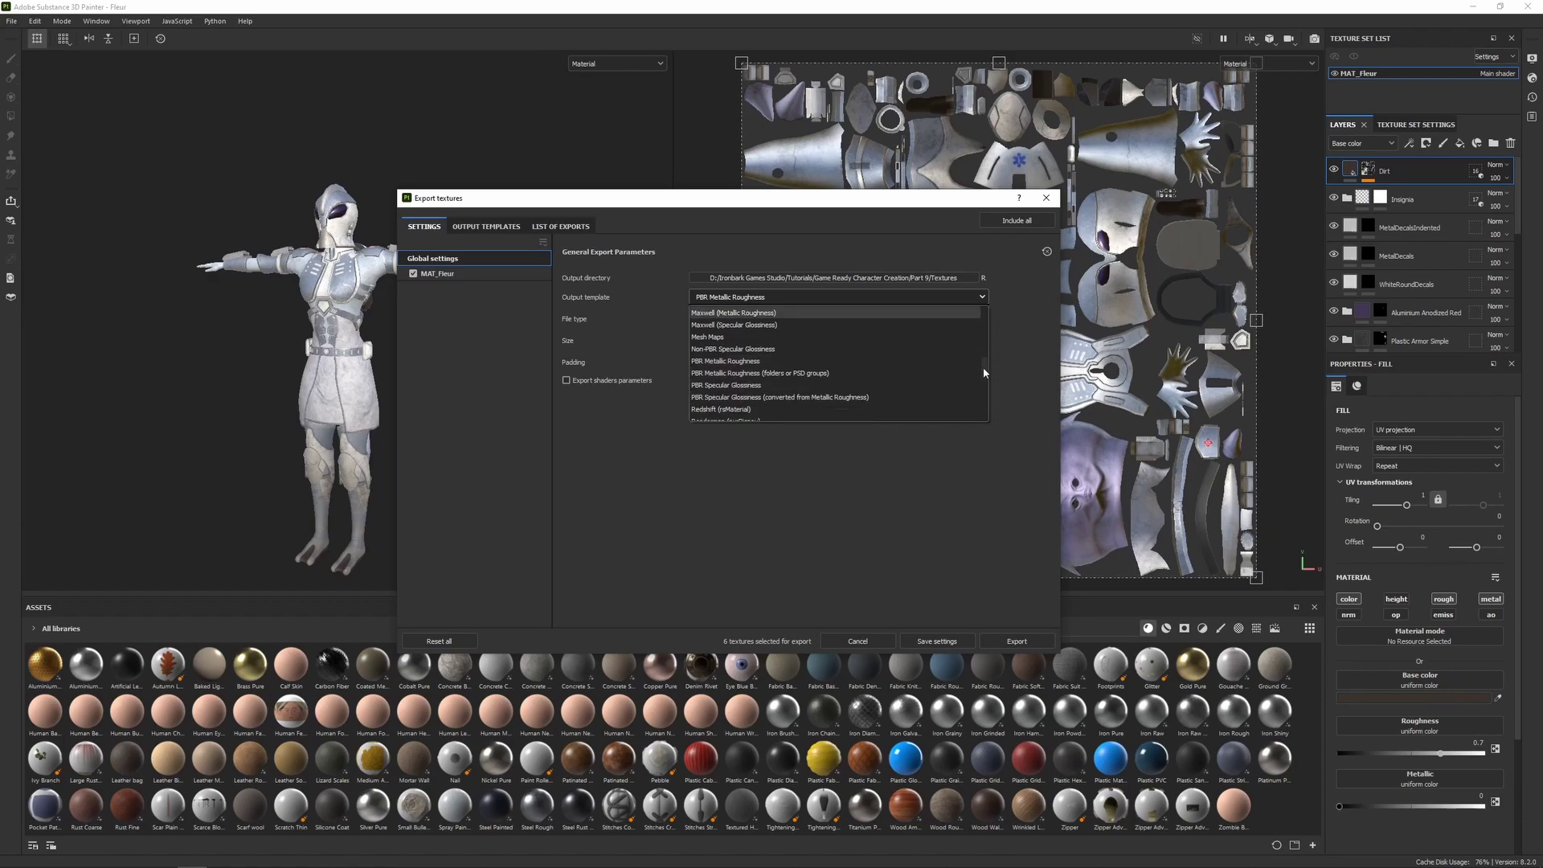
scroll(983, 372, down, 5)
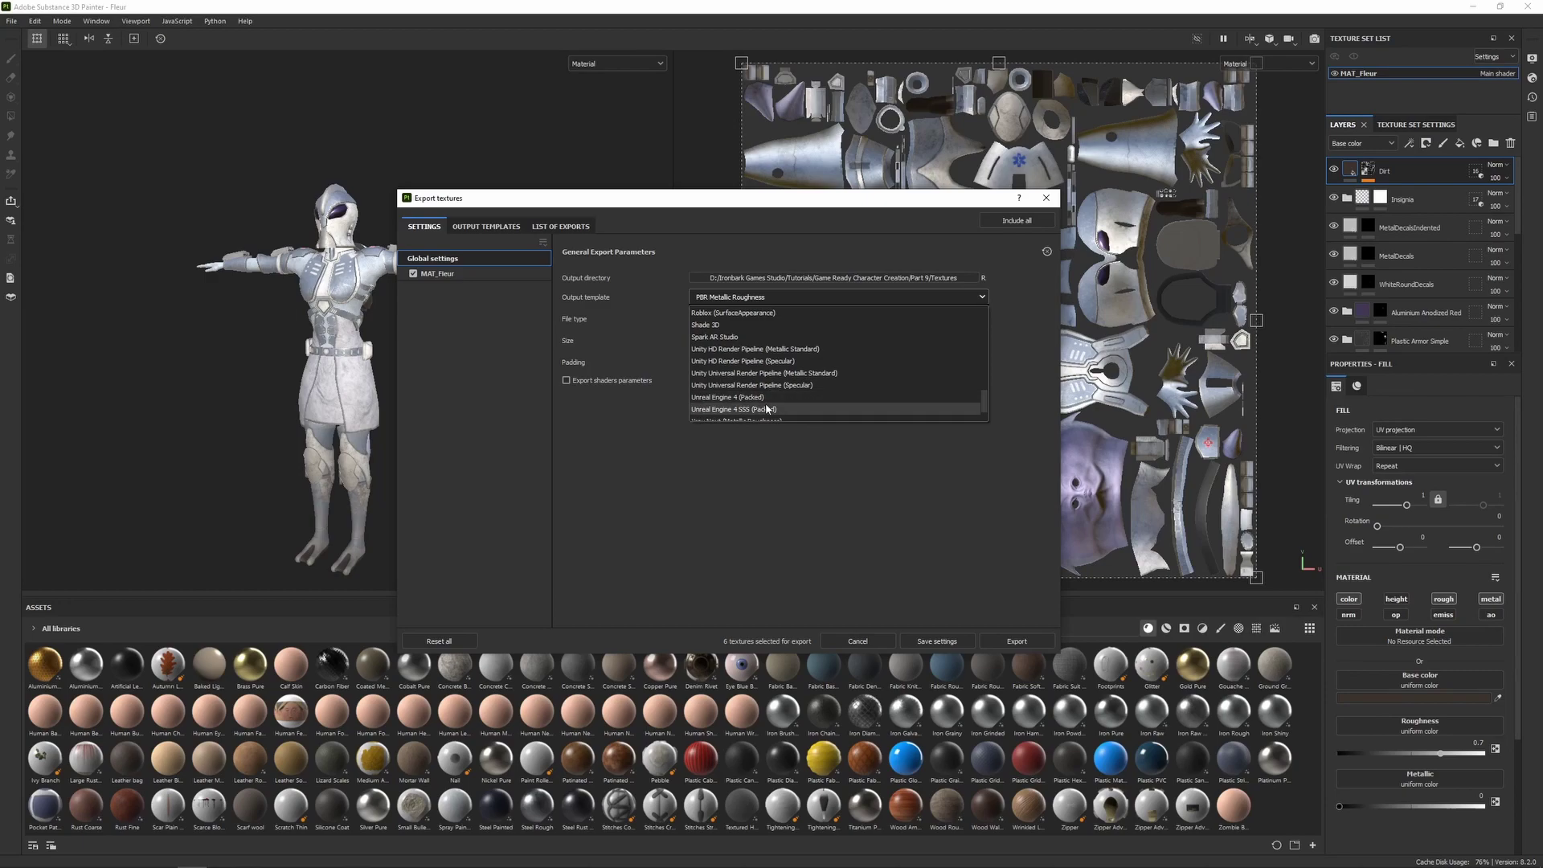
click(1029, 330)
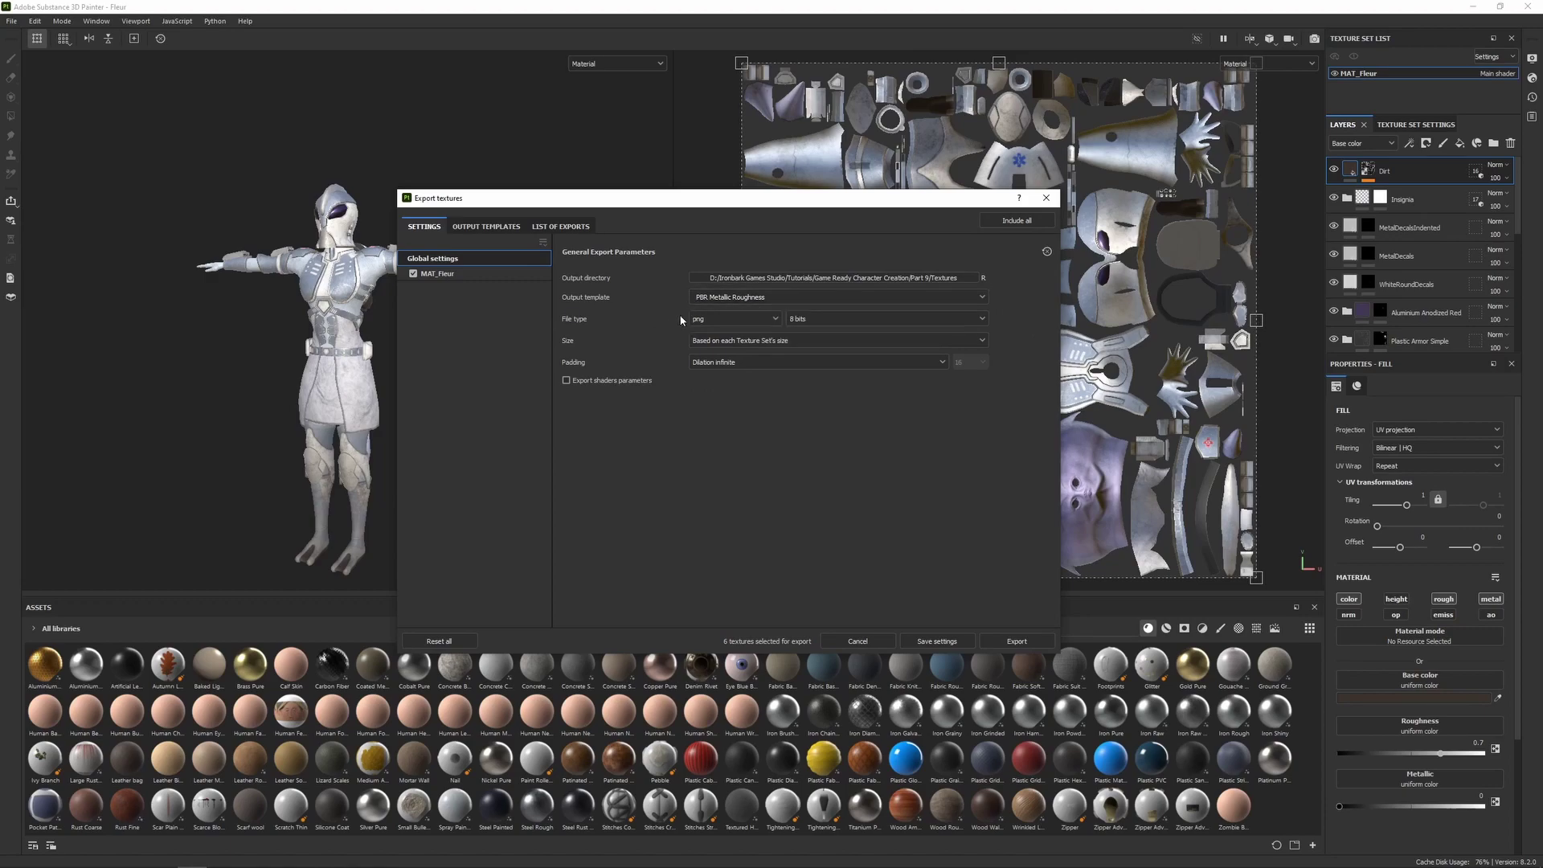
click(457, 275)
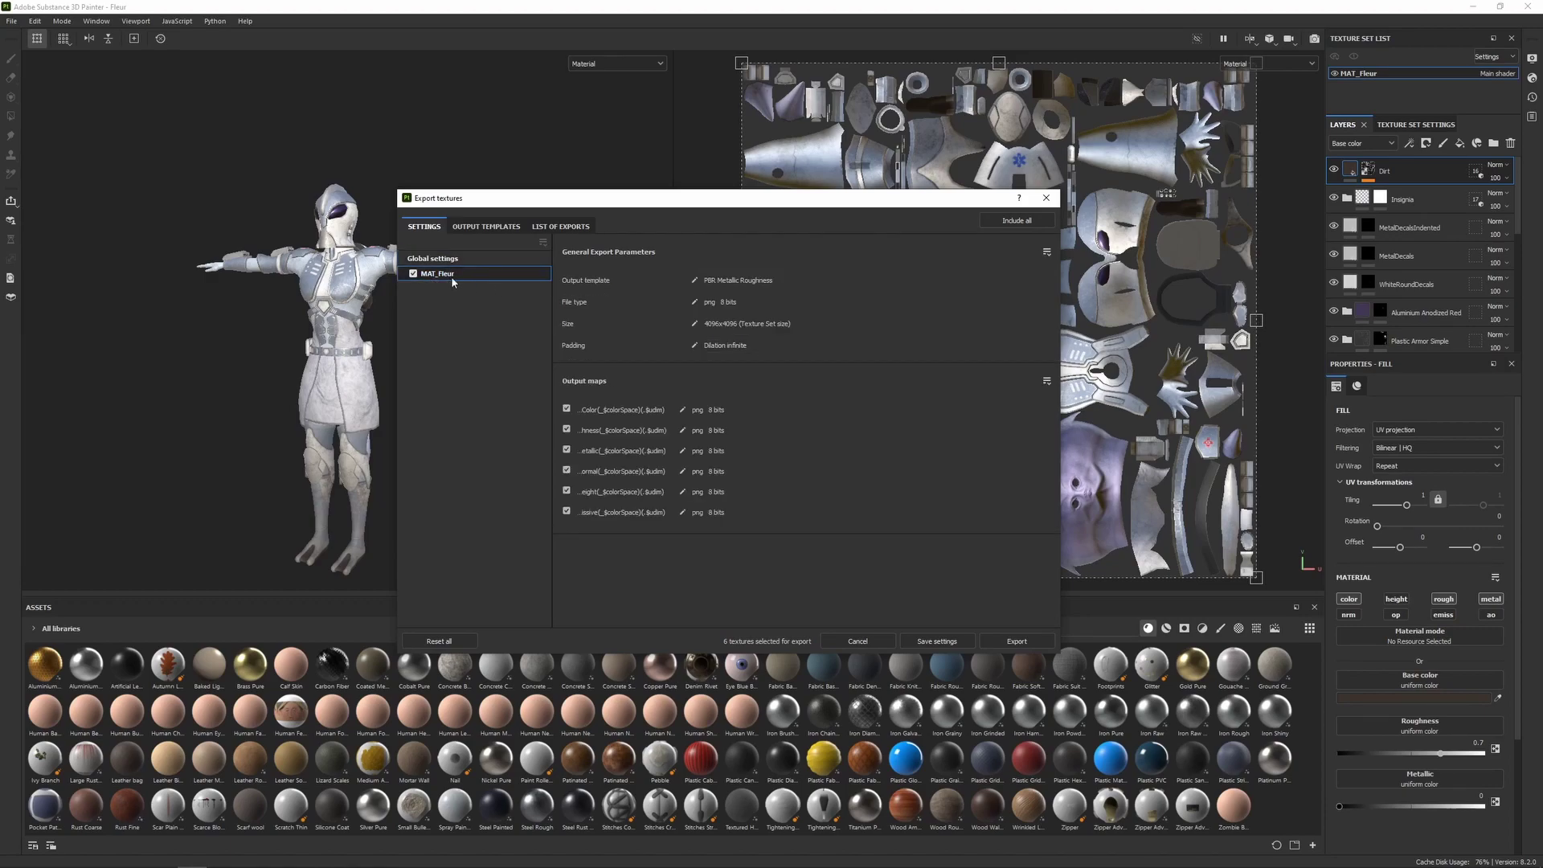
Override MAT_Fleur's size at 4096x4096 and untick the height and emissive output maps.
click(694, 325)
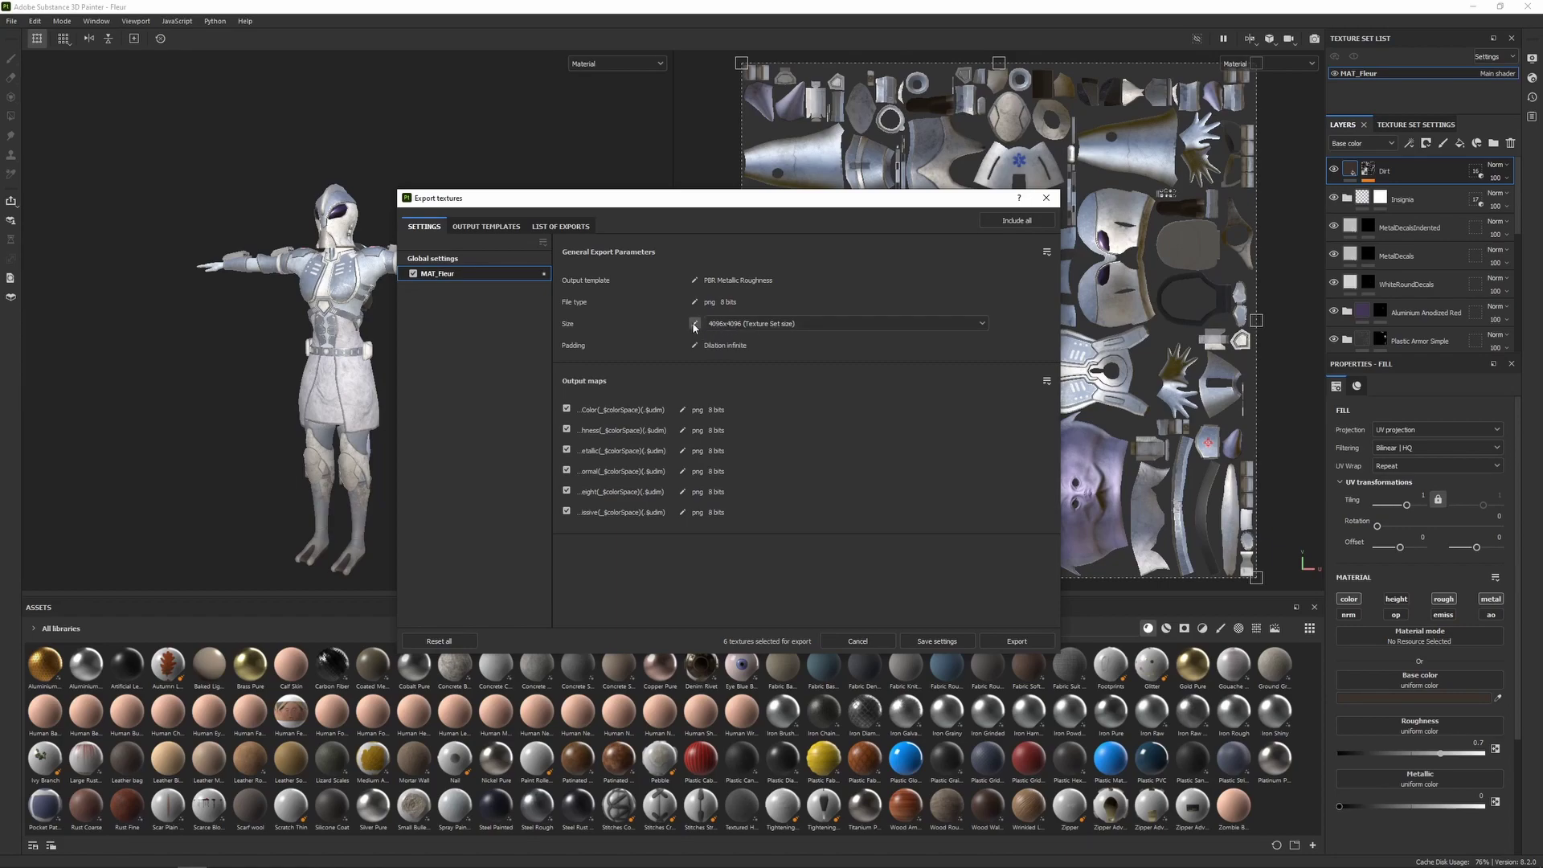
click(817, 325)
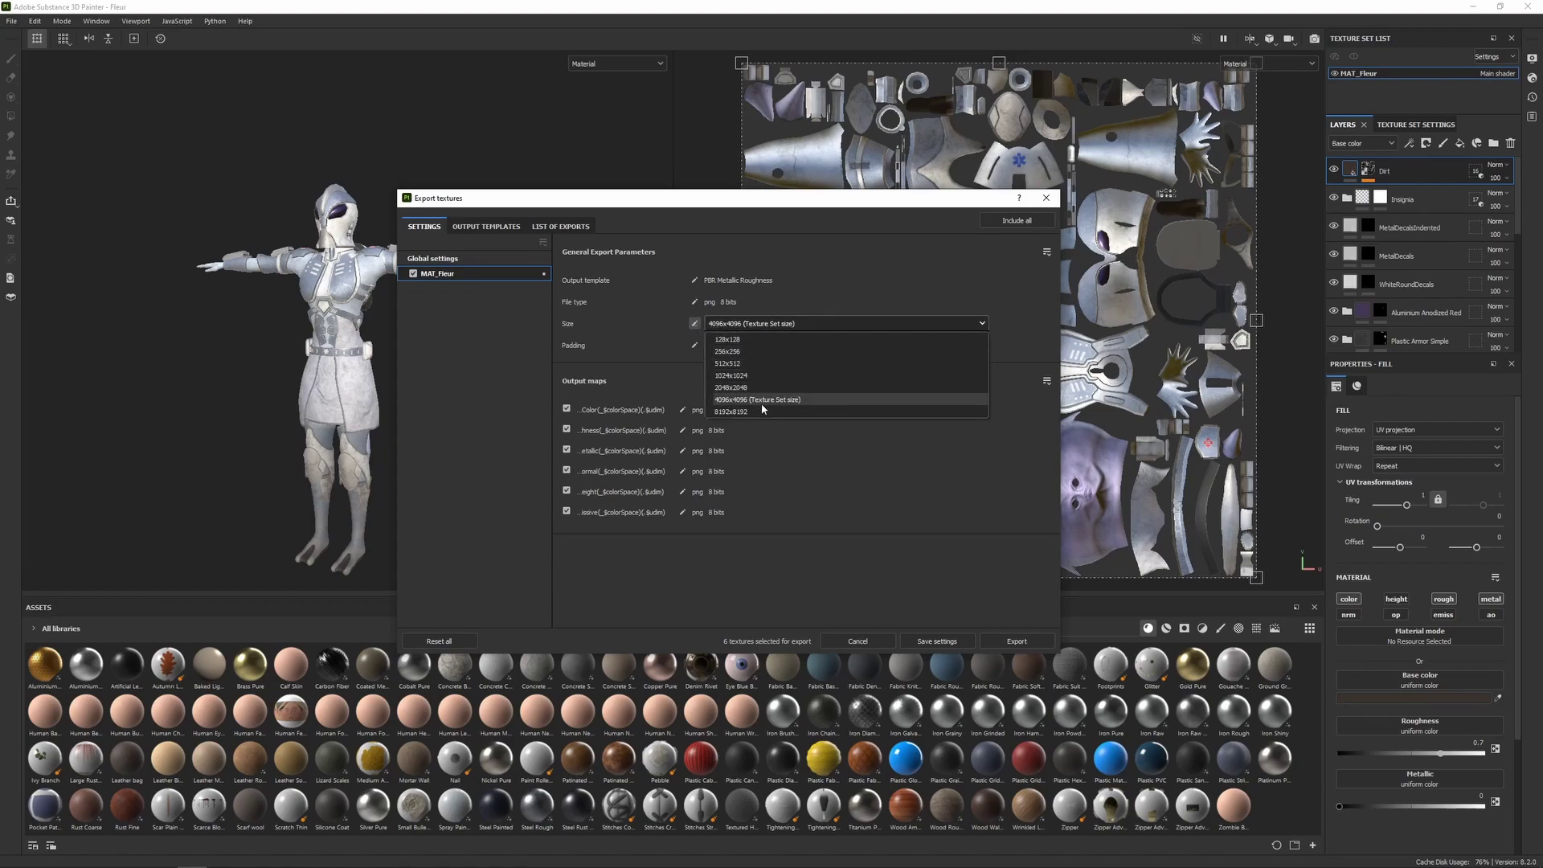
click(651, 347)
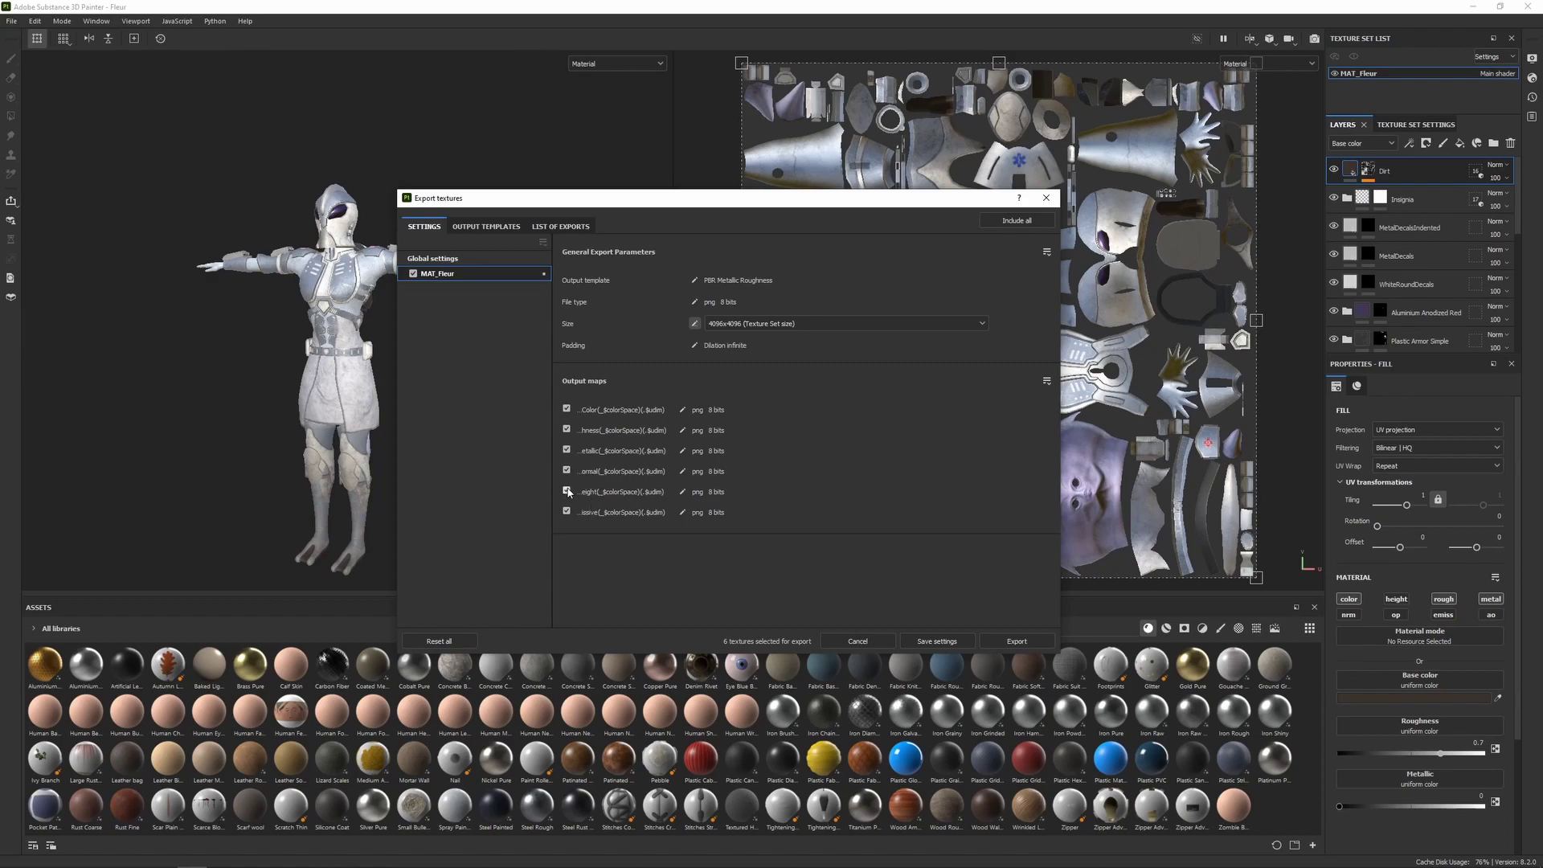
click(566, 491)
click(567, 512)
Compare the PBR Metallic Roughness, Unity HDRP and Unreal Engine 4 SSS presets, then export the four maps.
click(487, 228)
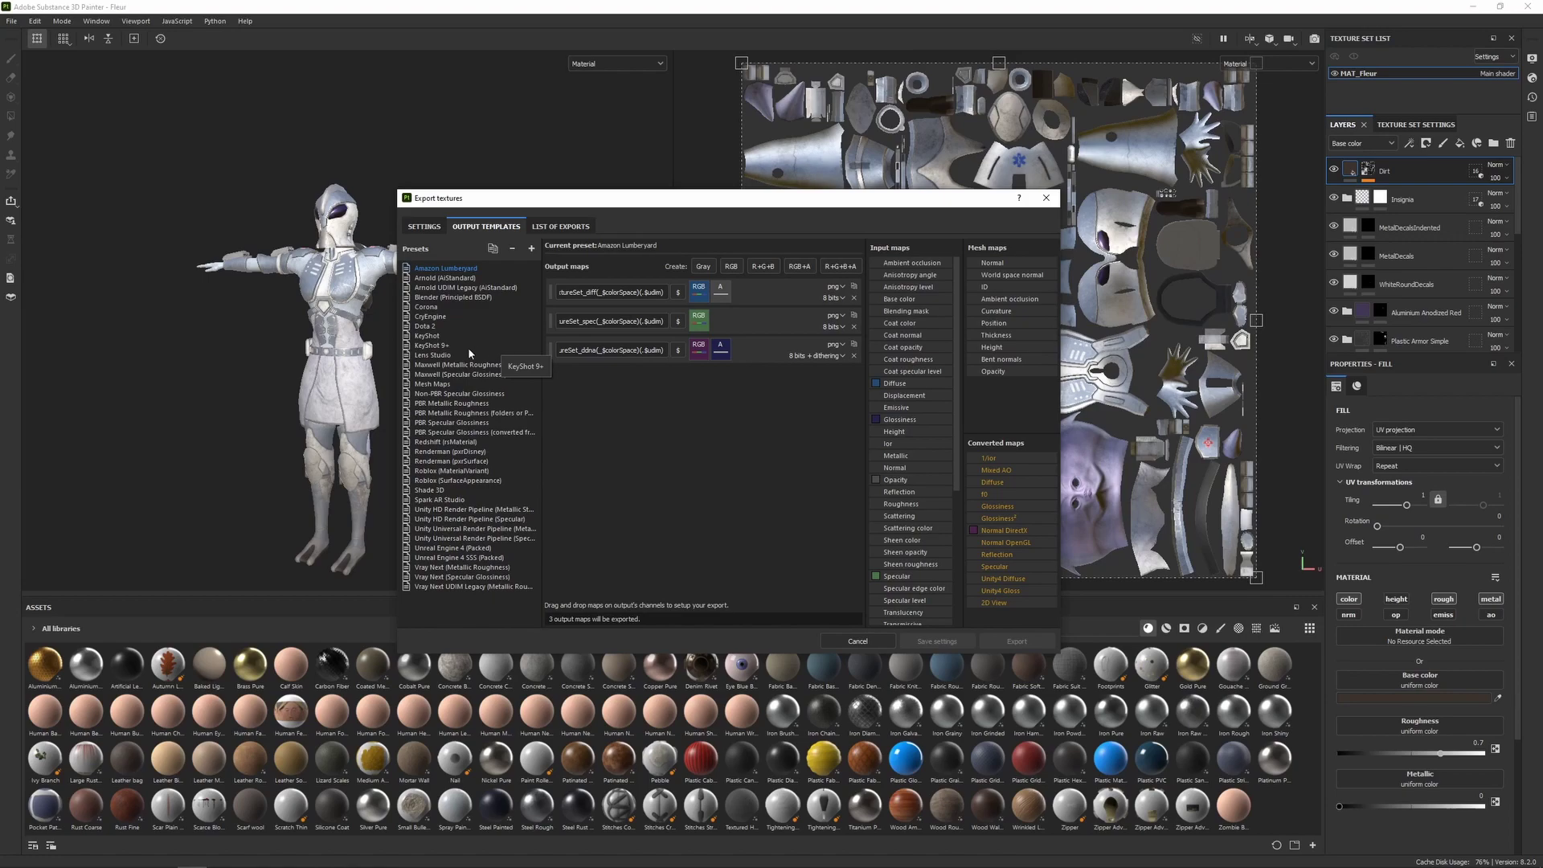
click(450, 404)
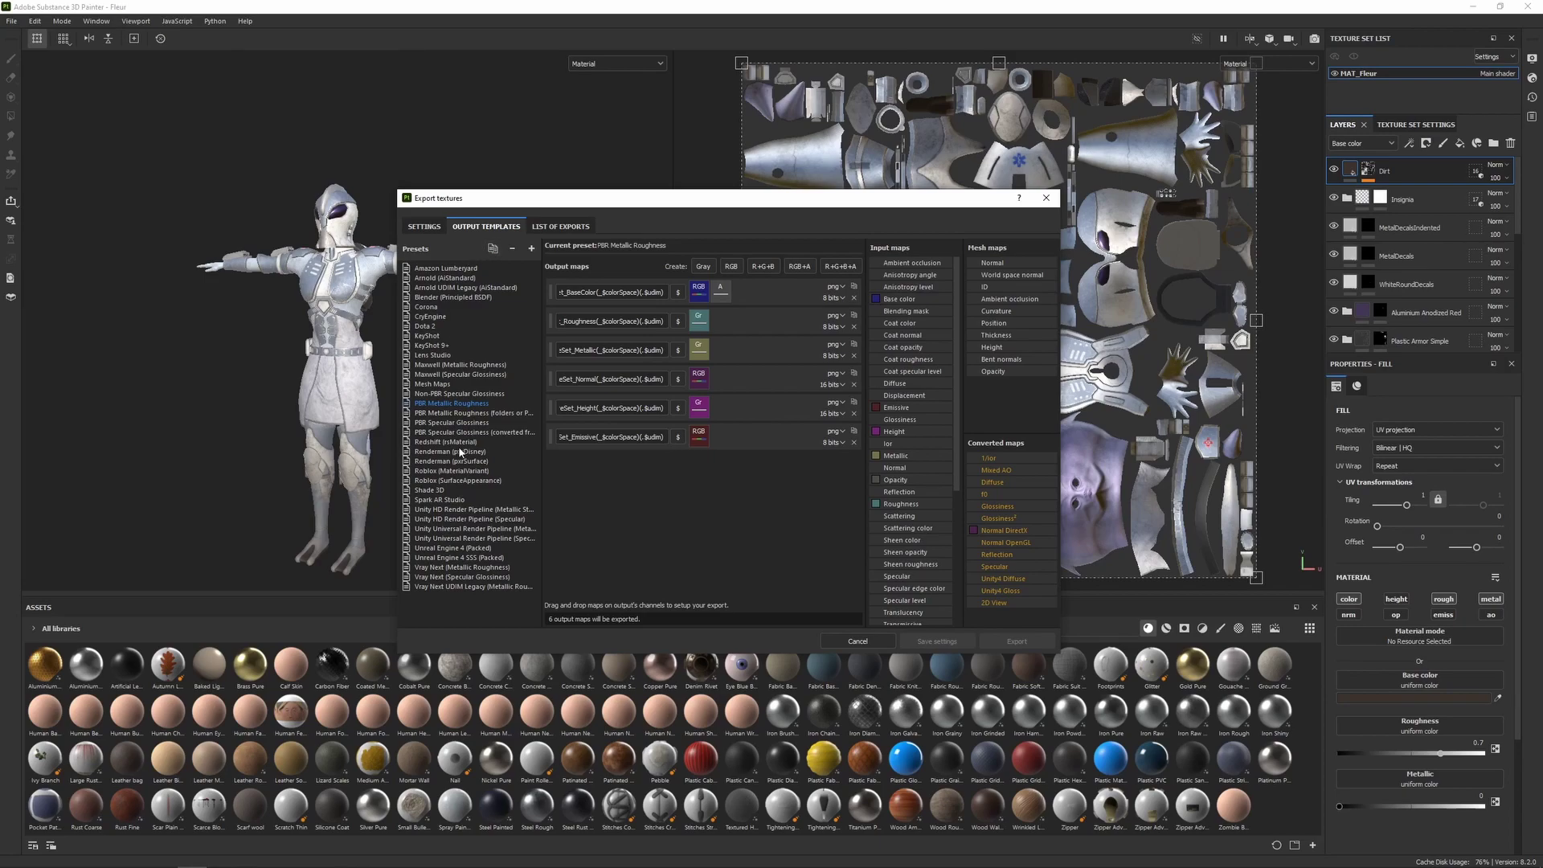
click(455, 510)
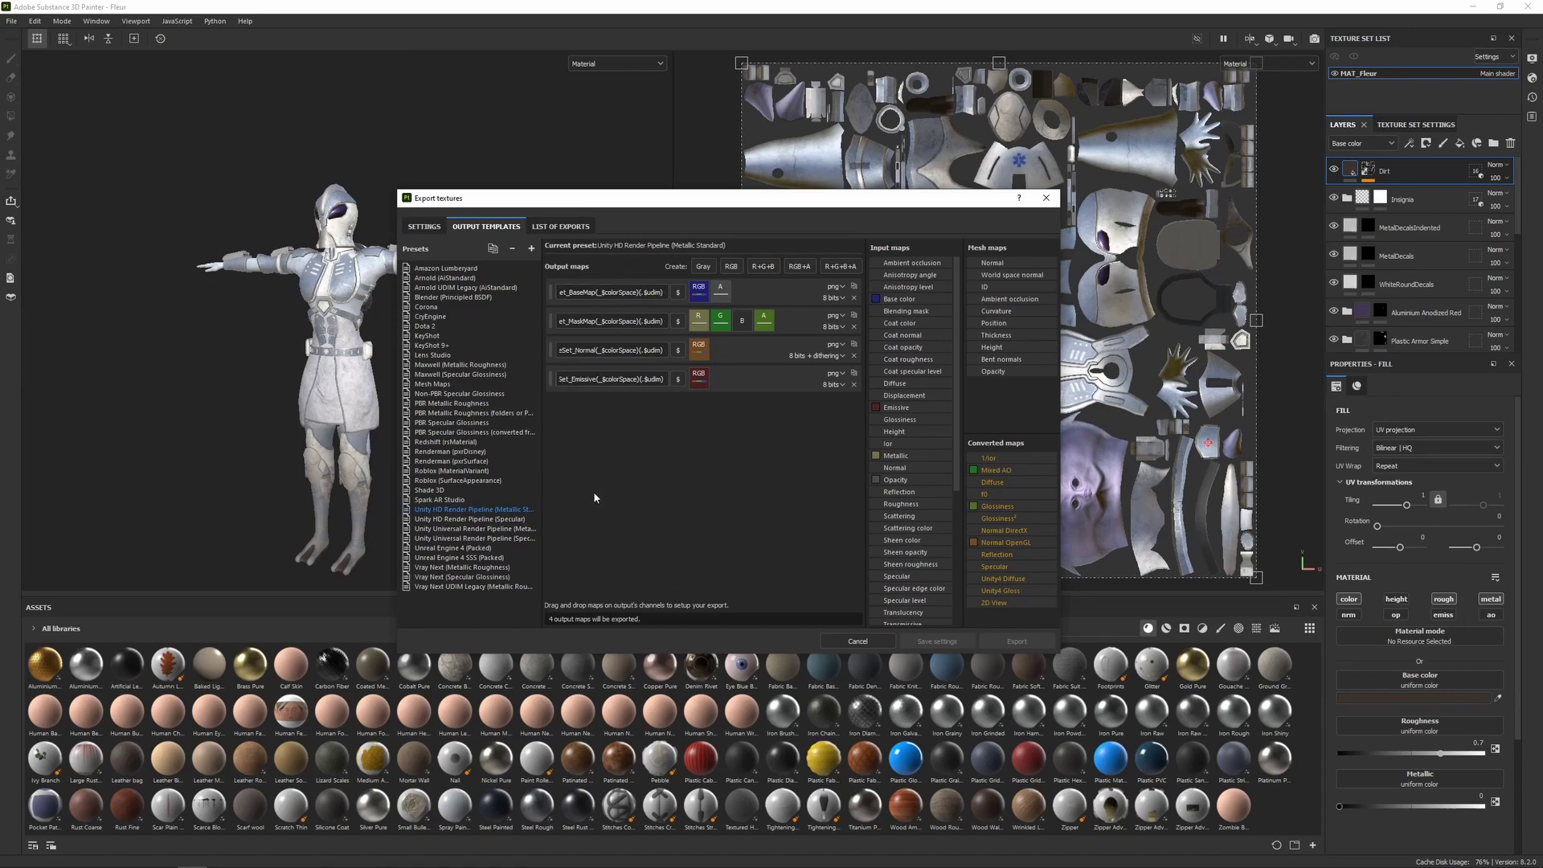
click(464, 557)
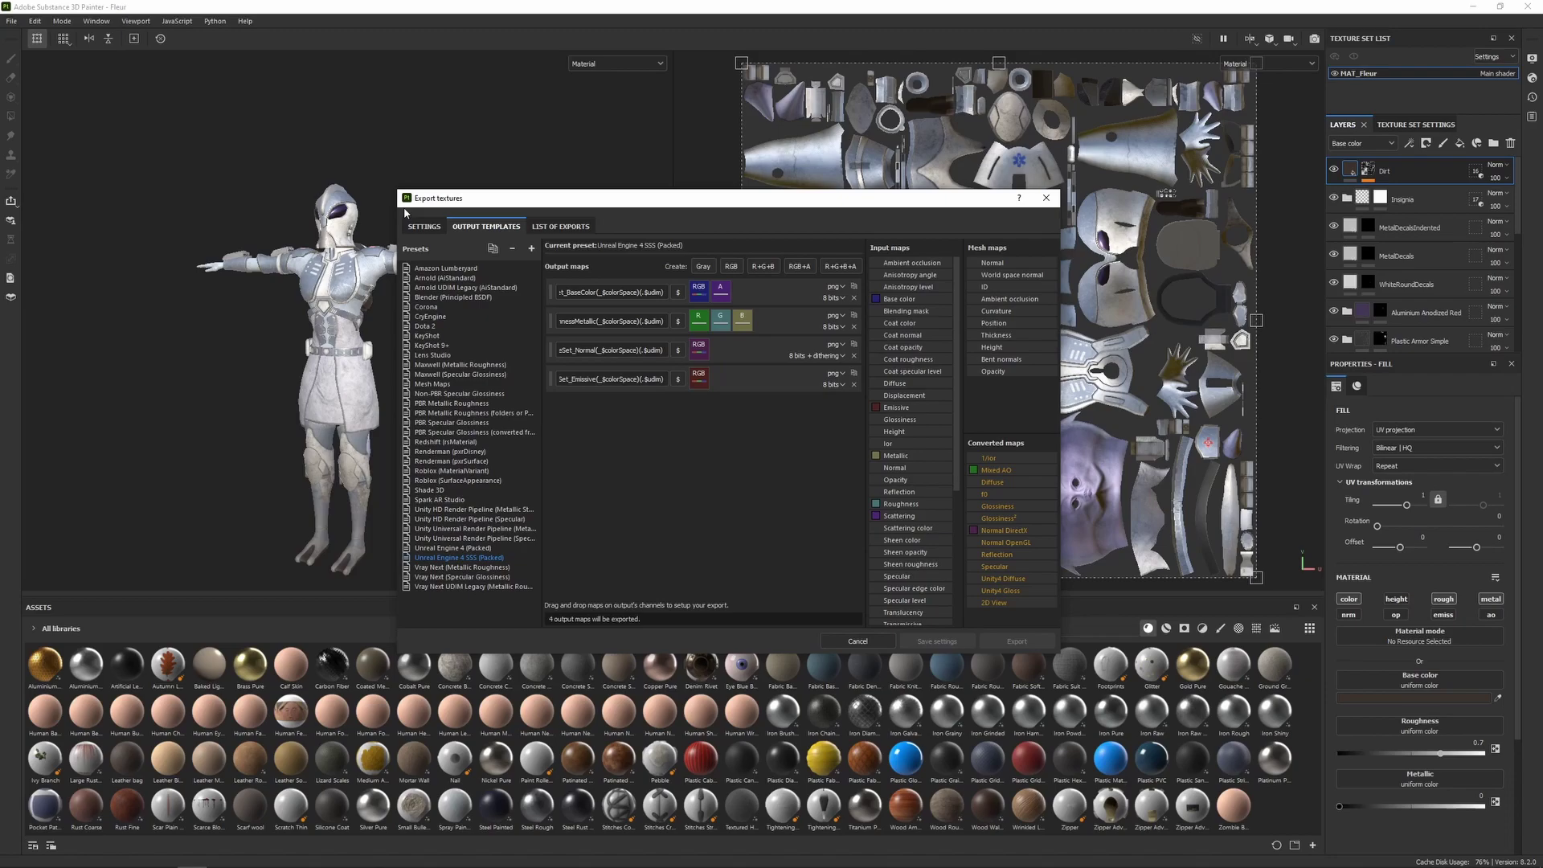
click(432, 229)
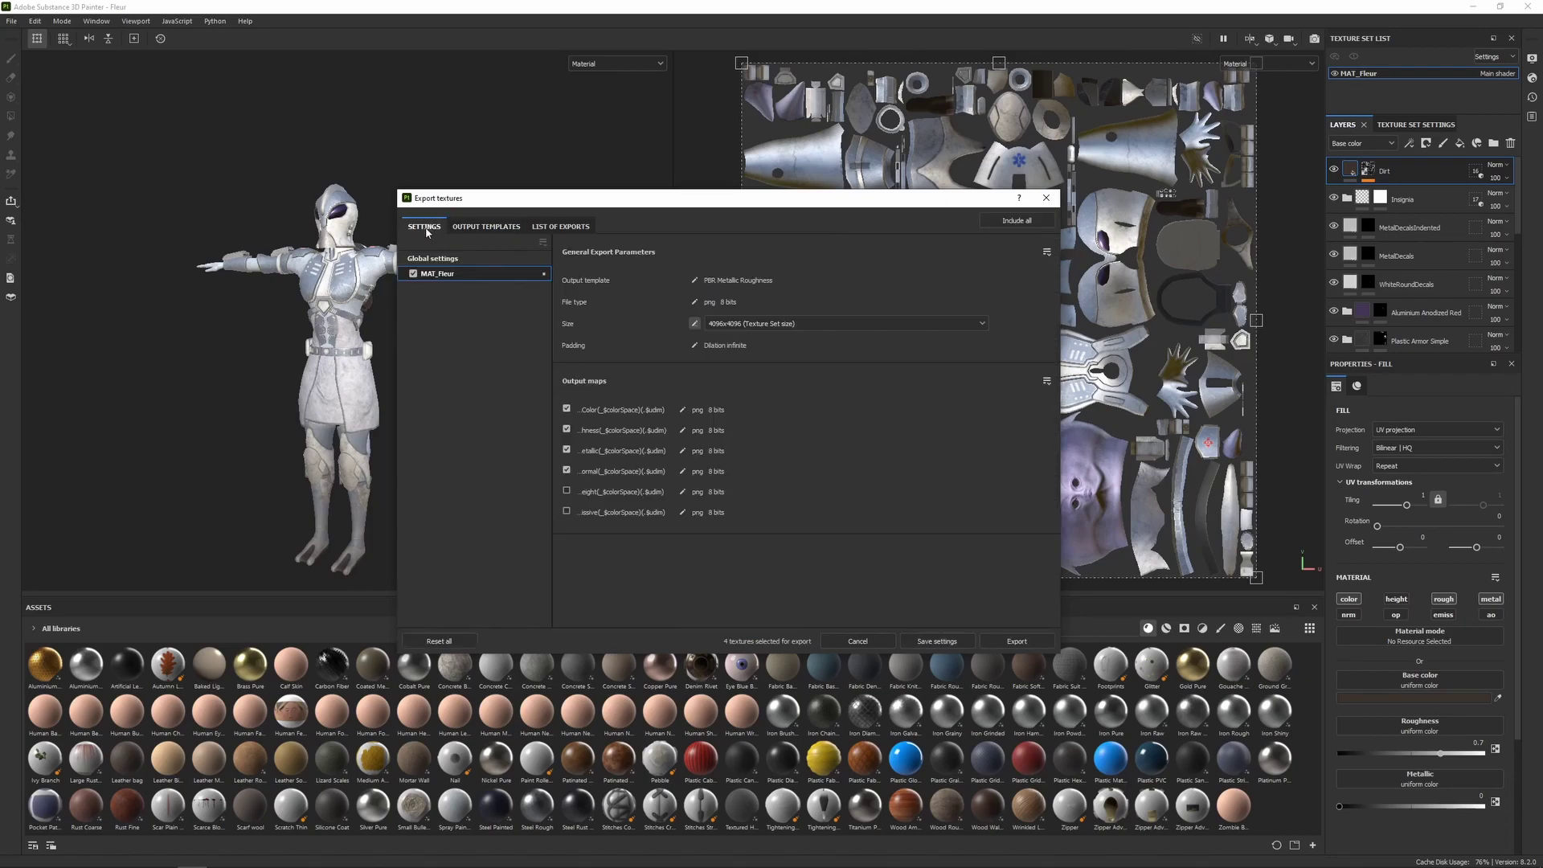
click(1017, 640)
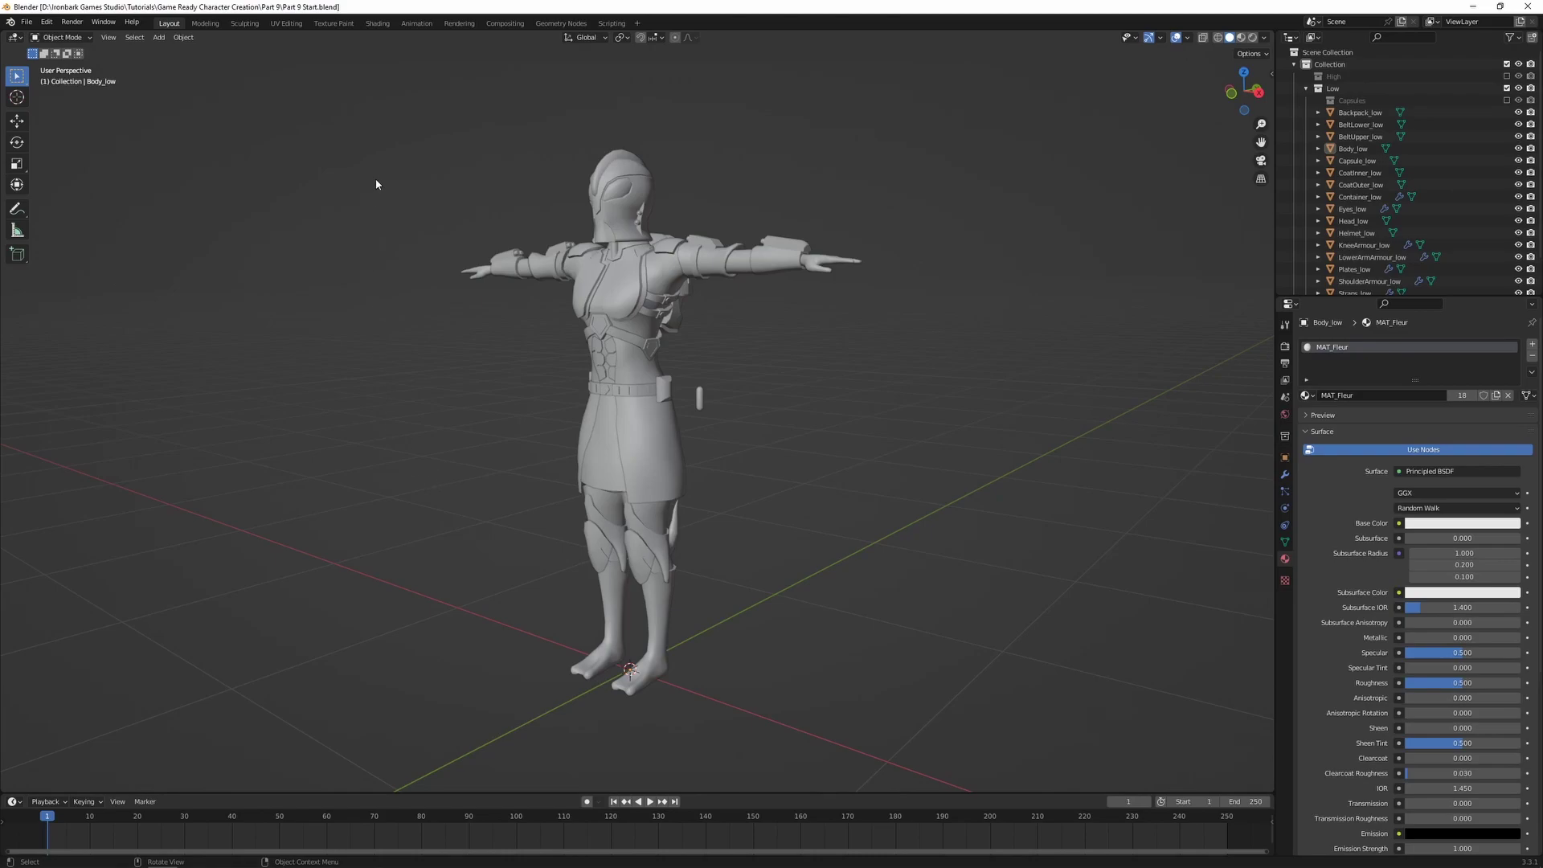
Show the character in Blender's Shading workspace from a front view.
click(378, 25)
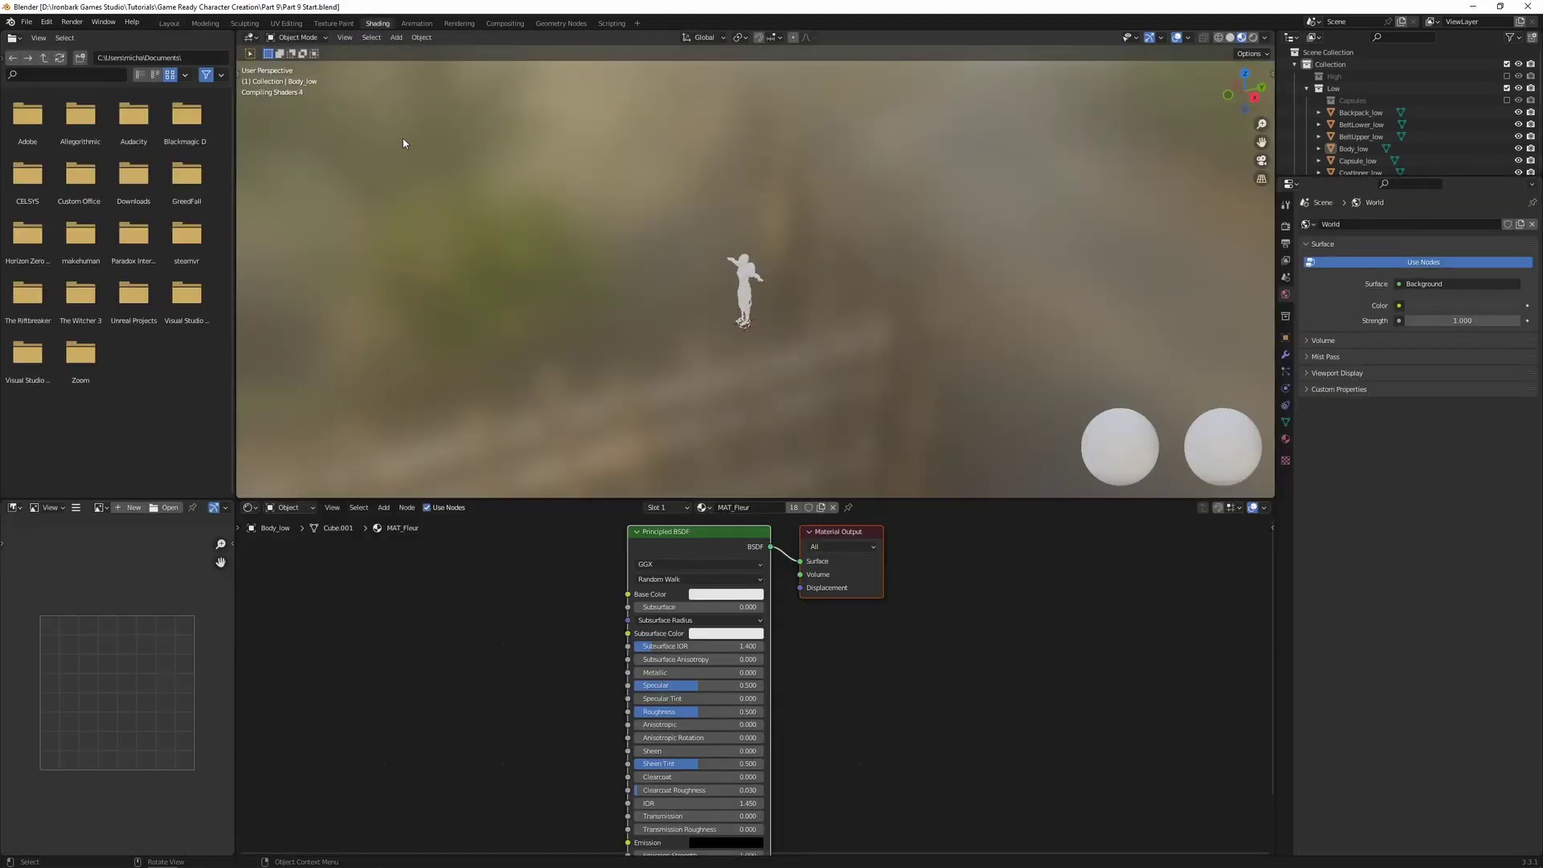
scroll(786, 295, up, 4)
middle_drag(785, 295, 788, 336)
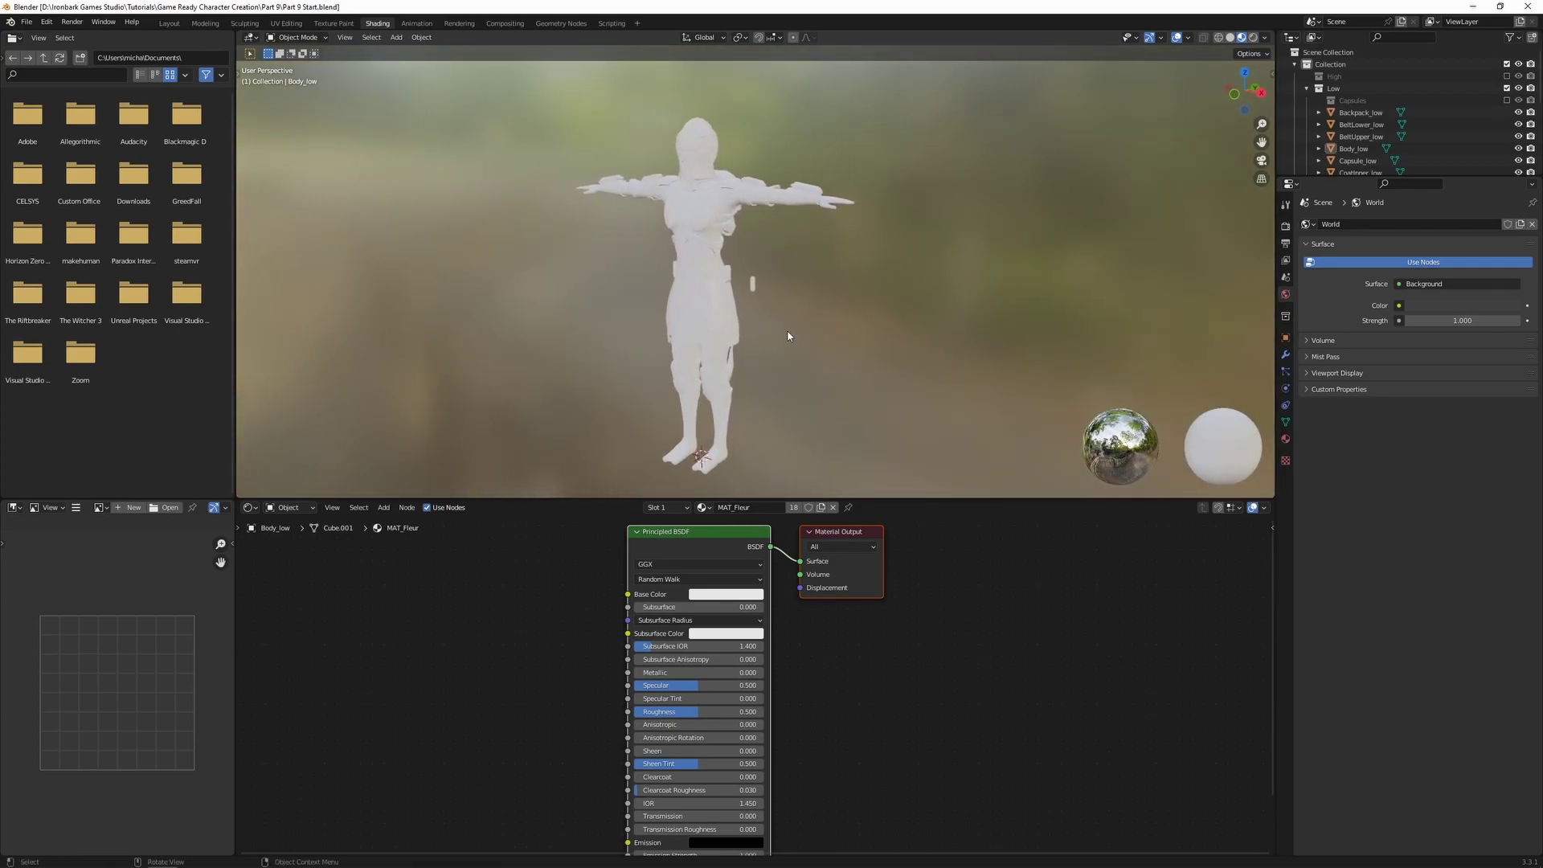
click(1266, 38)
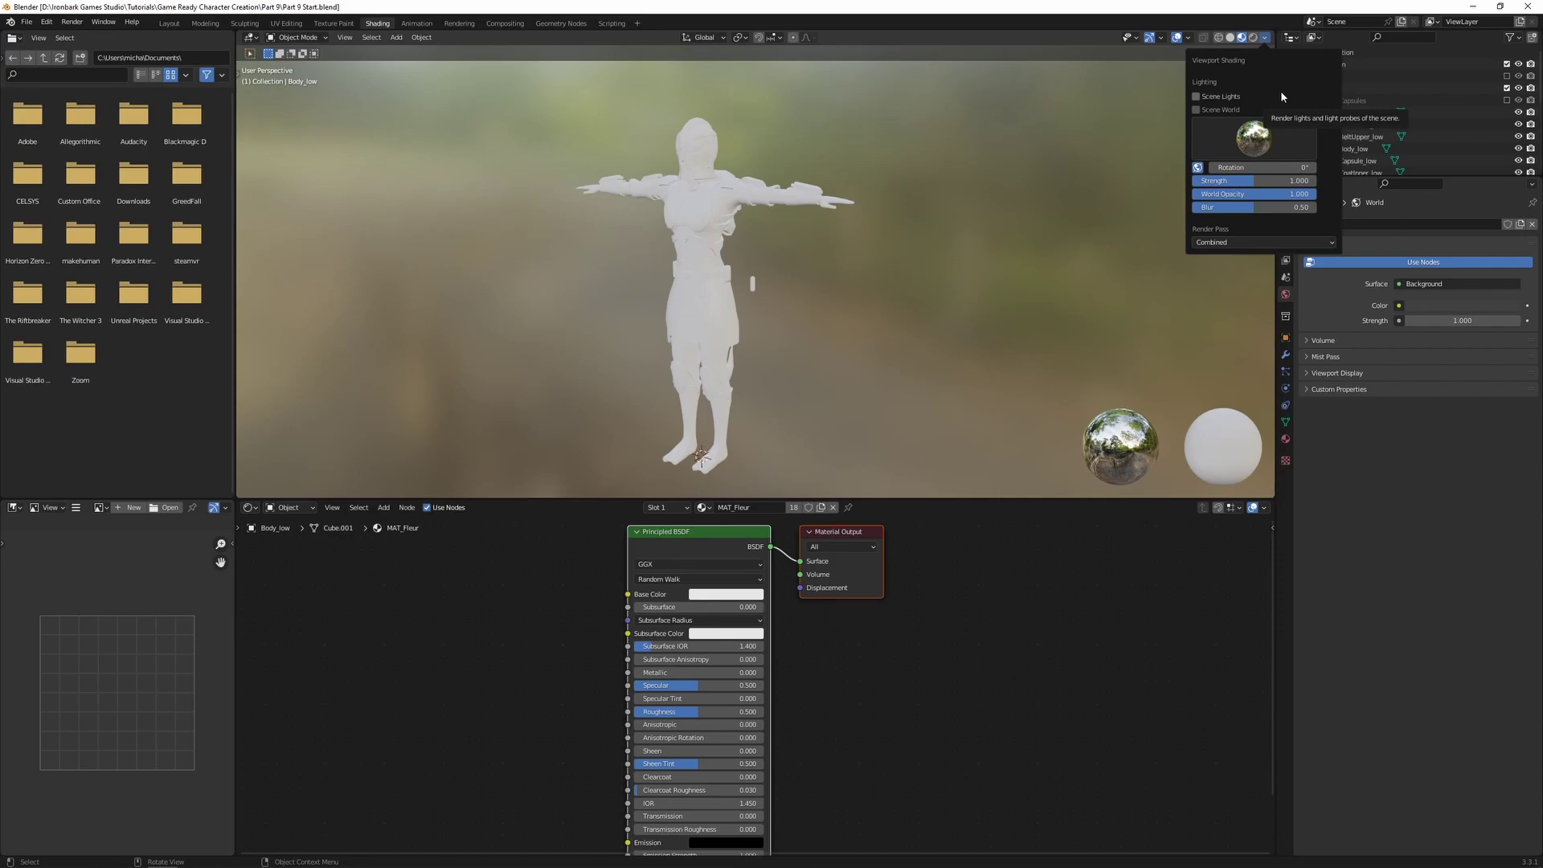
click(1264, 40)
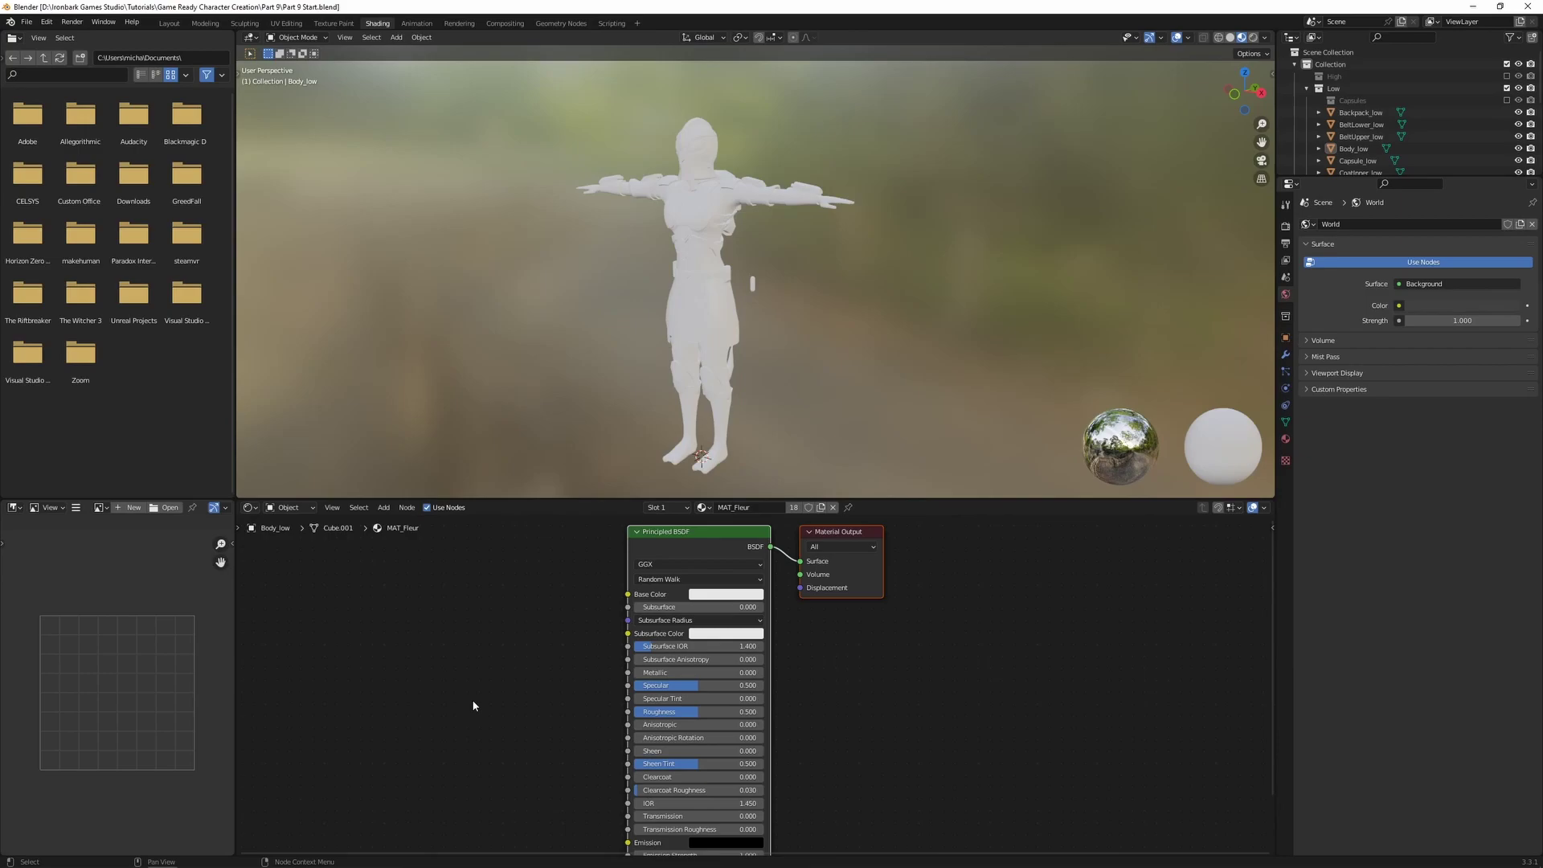
Select the BeltUpper_low and Body_low objects in the viewport, then deselect the body.
click(728, 259)
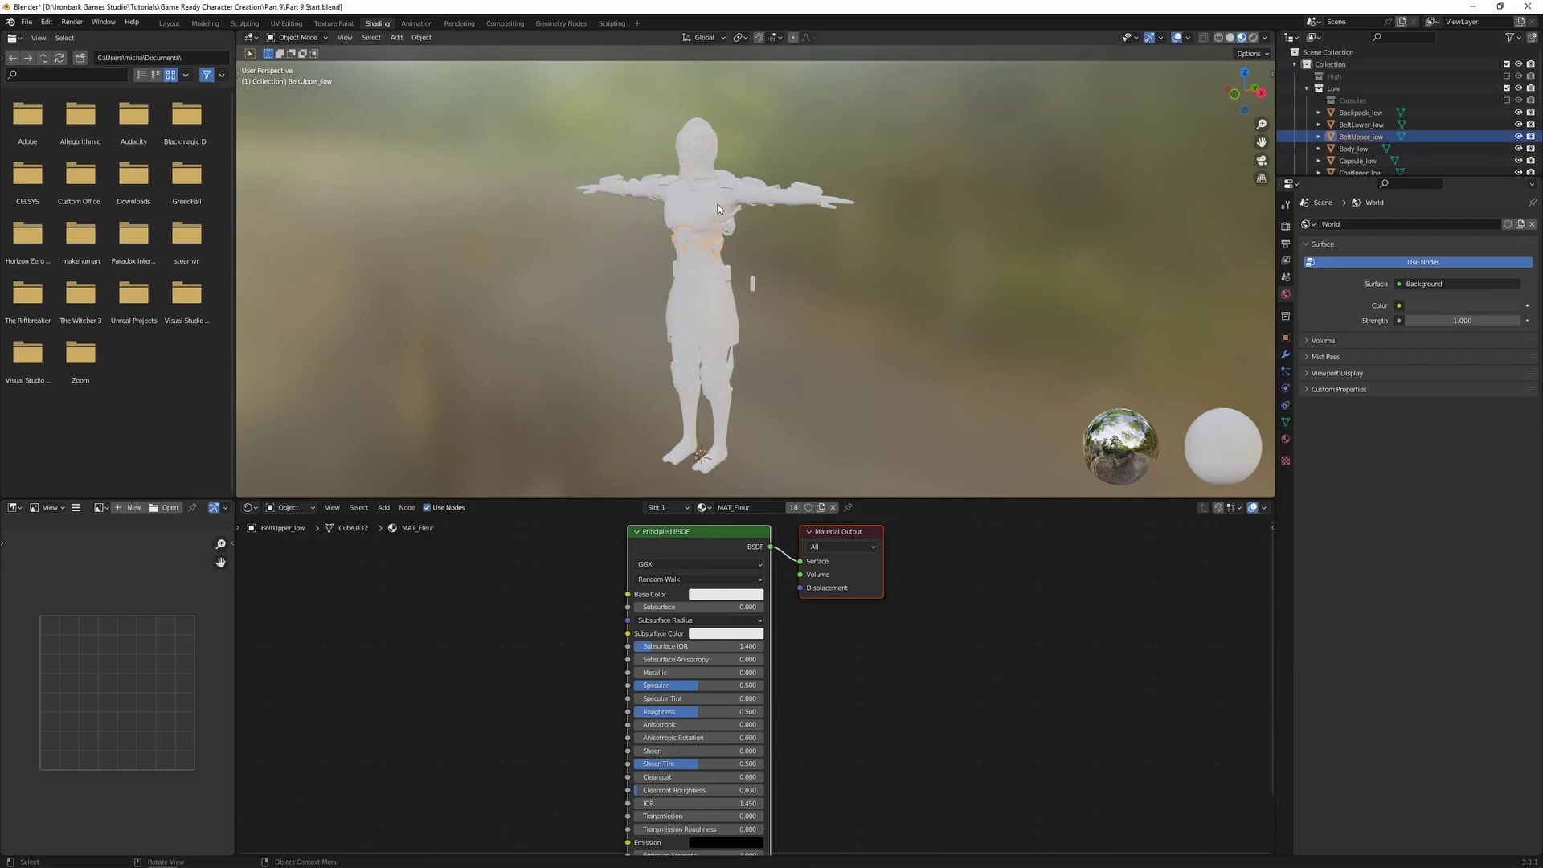
click(701, 174)
click(692, 214)
click(691, 183)
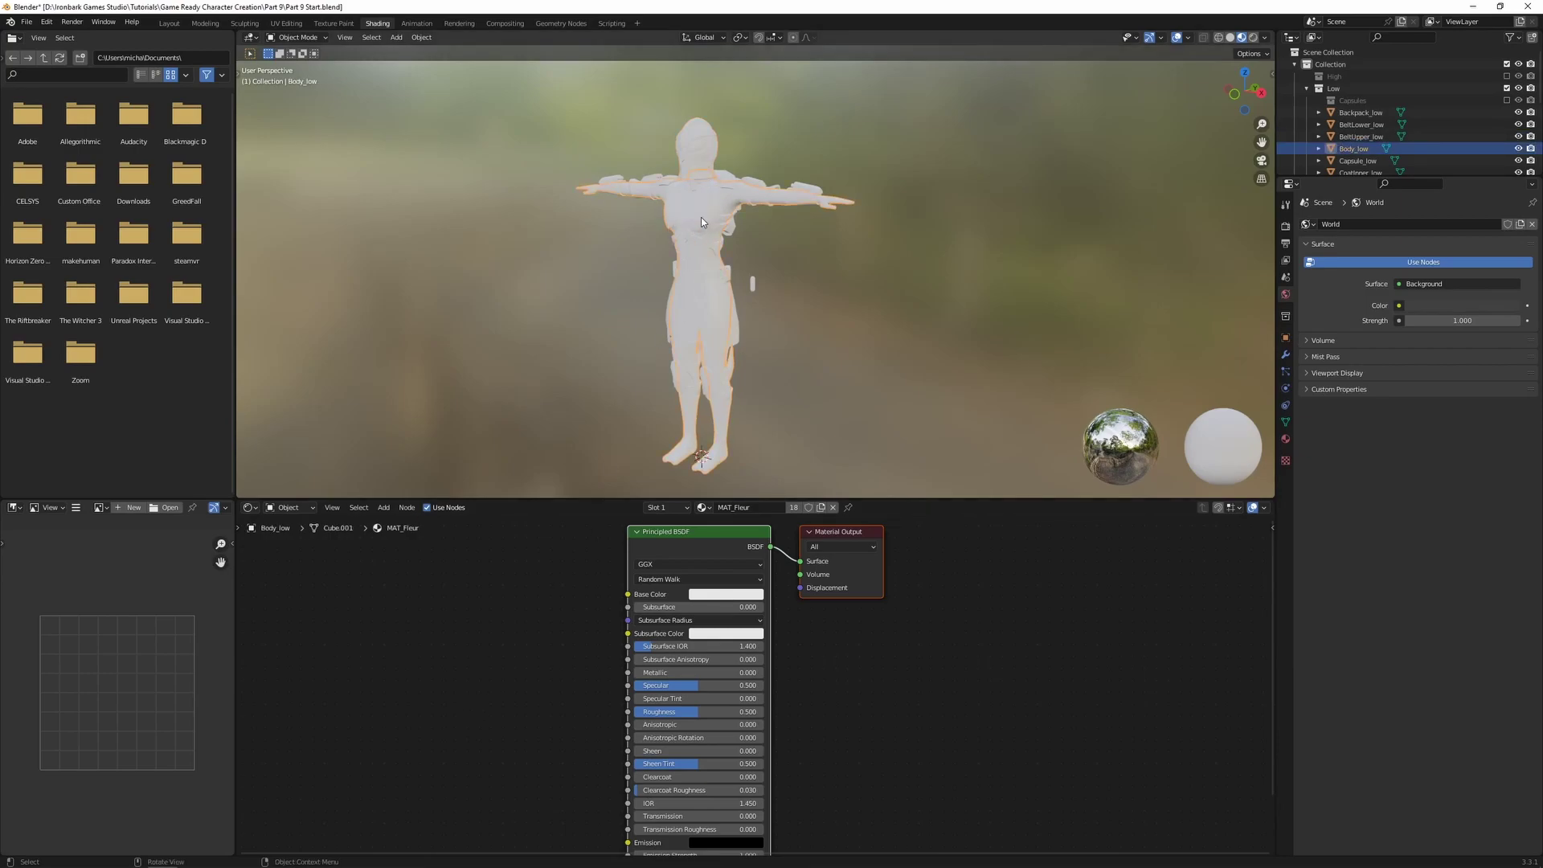
click(791, 250)
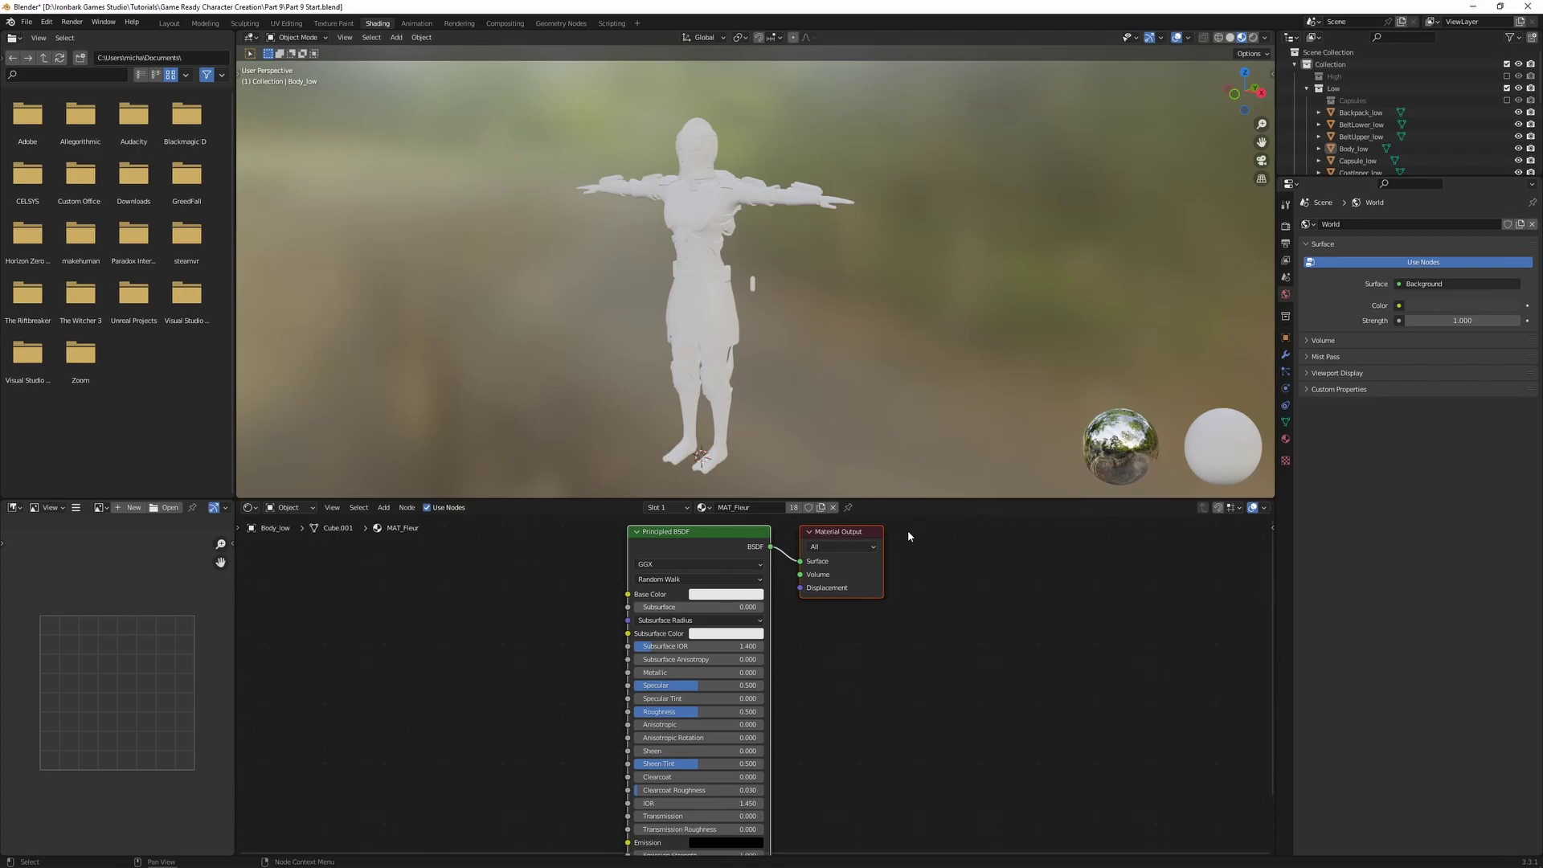
Add an Image Texture node loading Low_MAT_Fleur_BaseColor.png, wired into the Principled BSDF's Base Color.
key(shift+a)
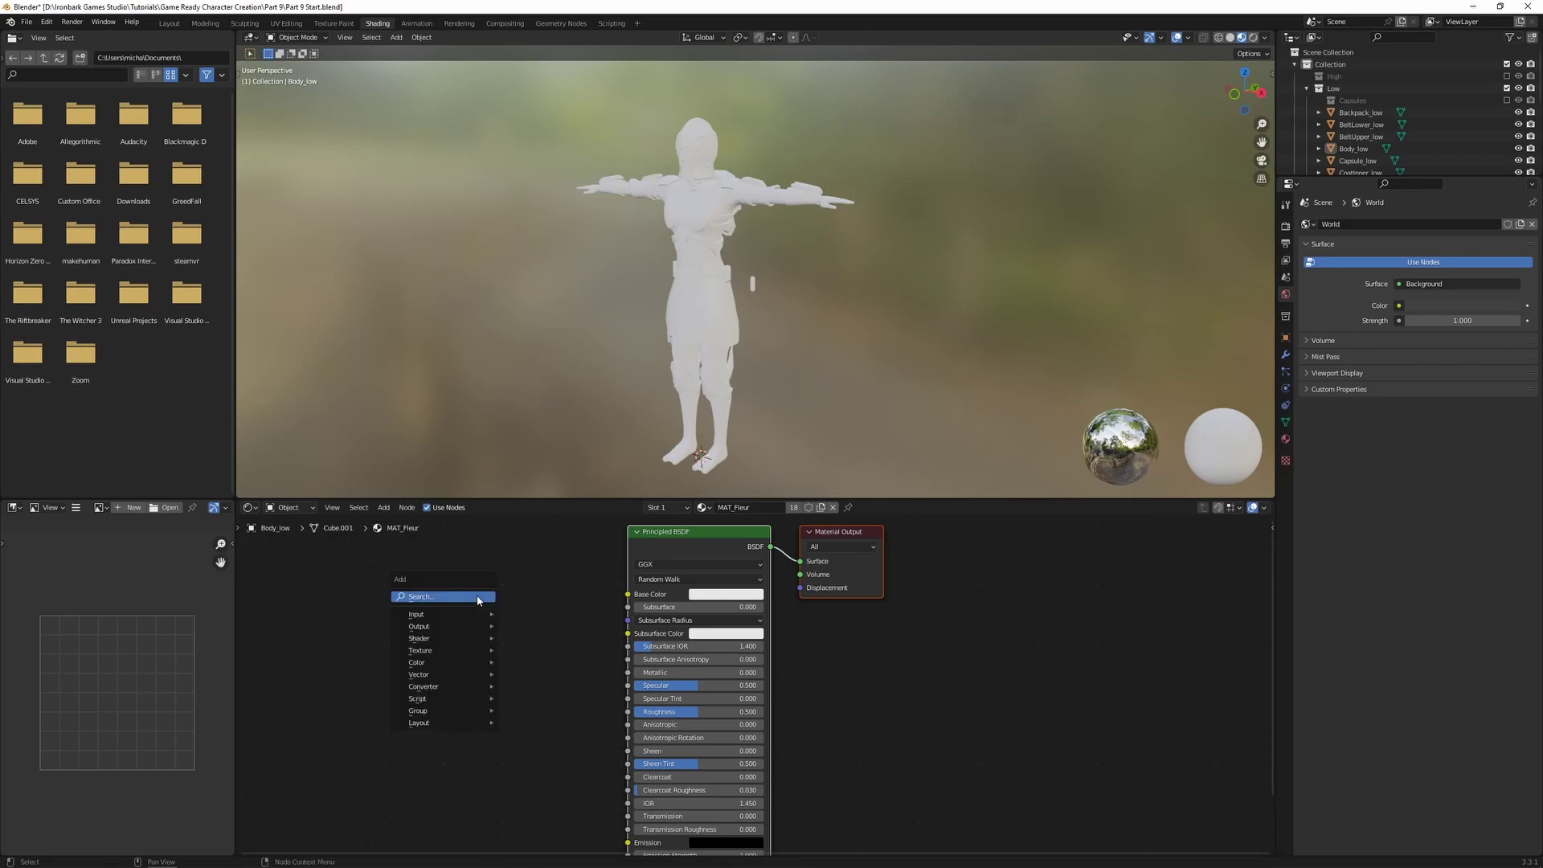
mouse_move(450, 650)
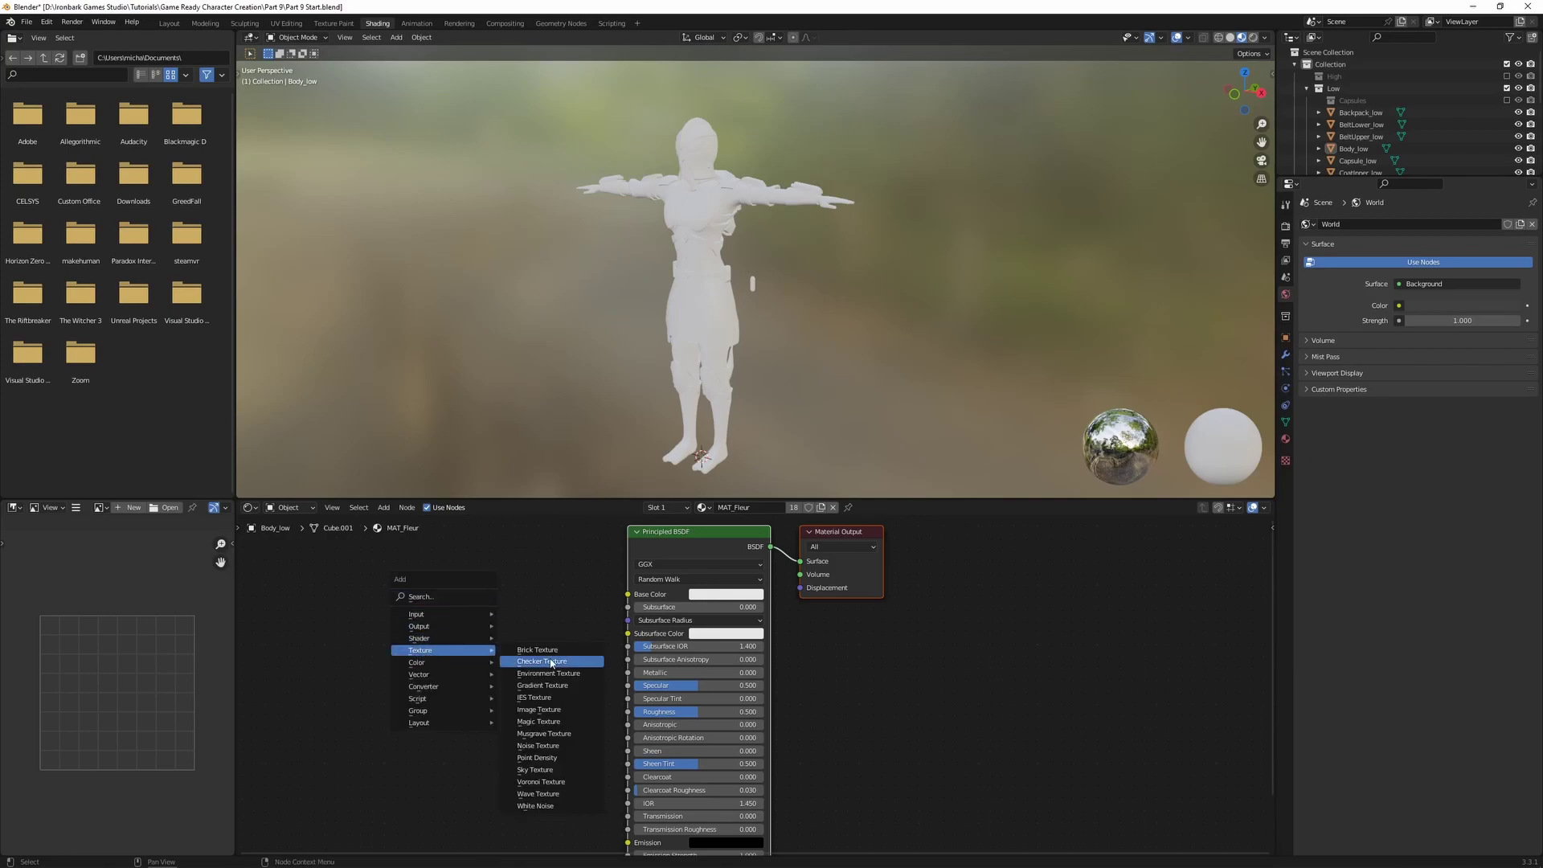
click(540, 710)
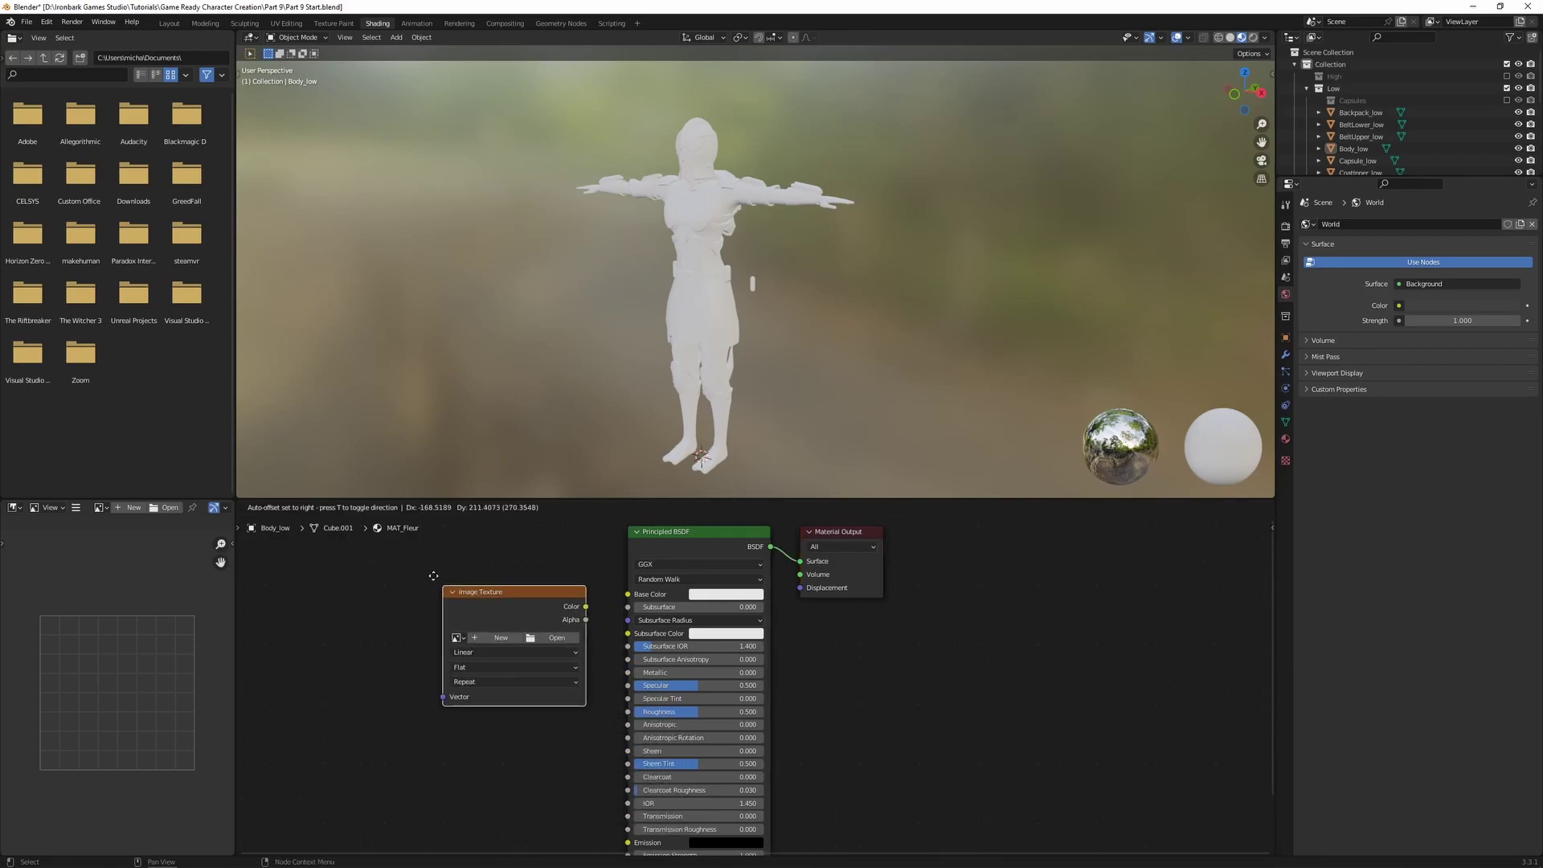
click(414, 543)
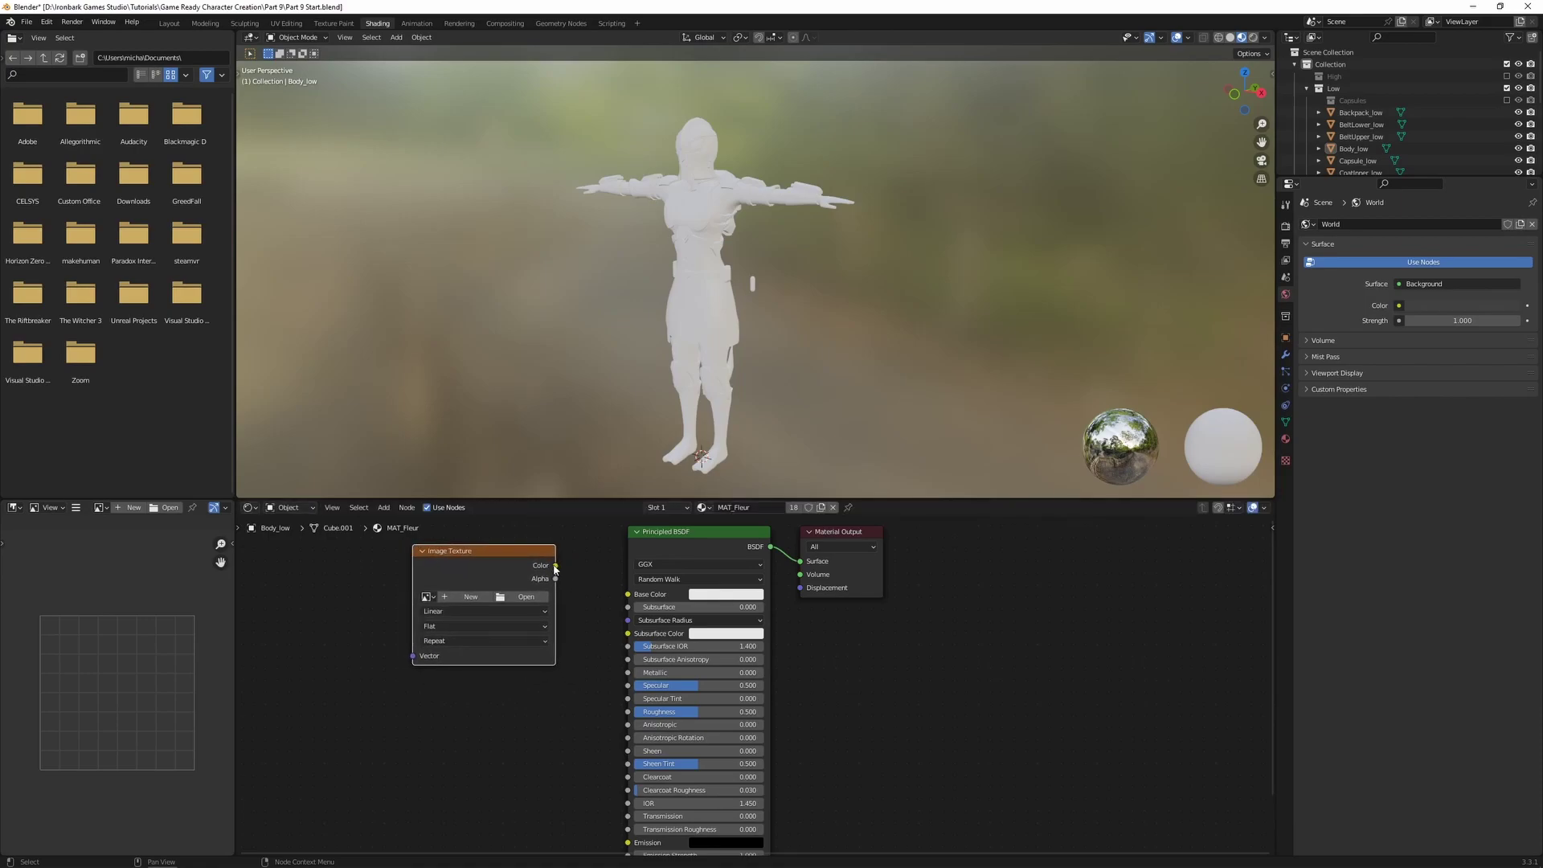
drag(555, 566, 629, 596)
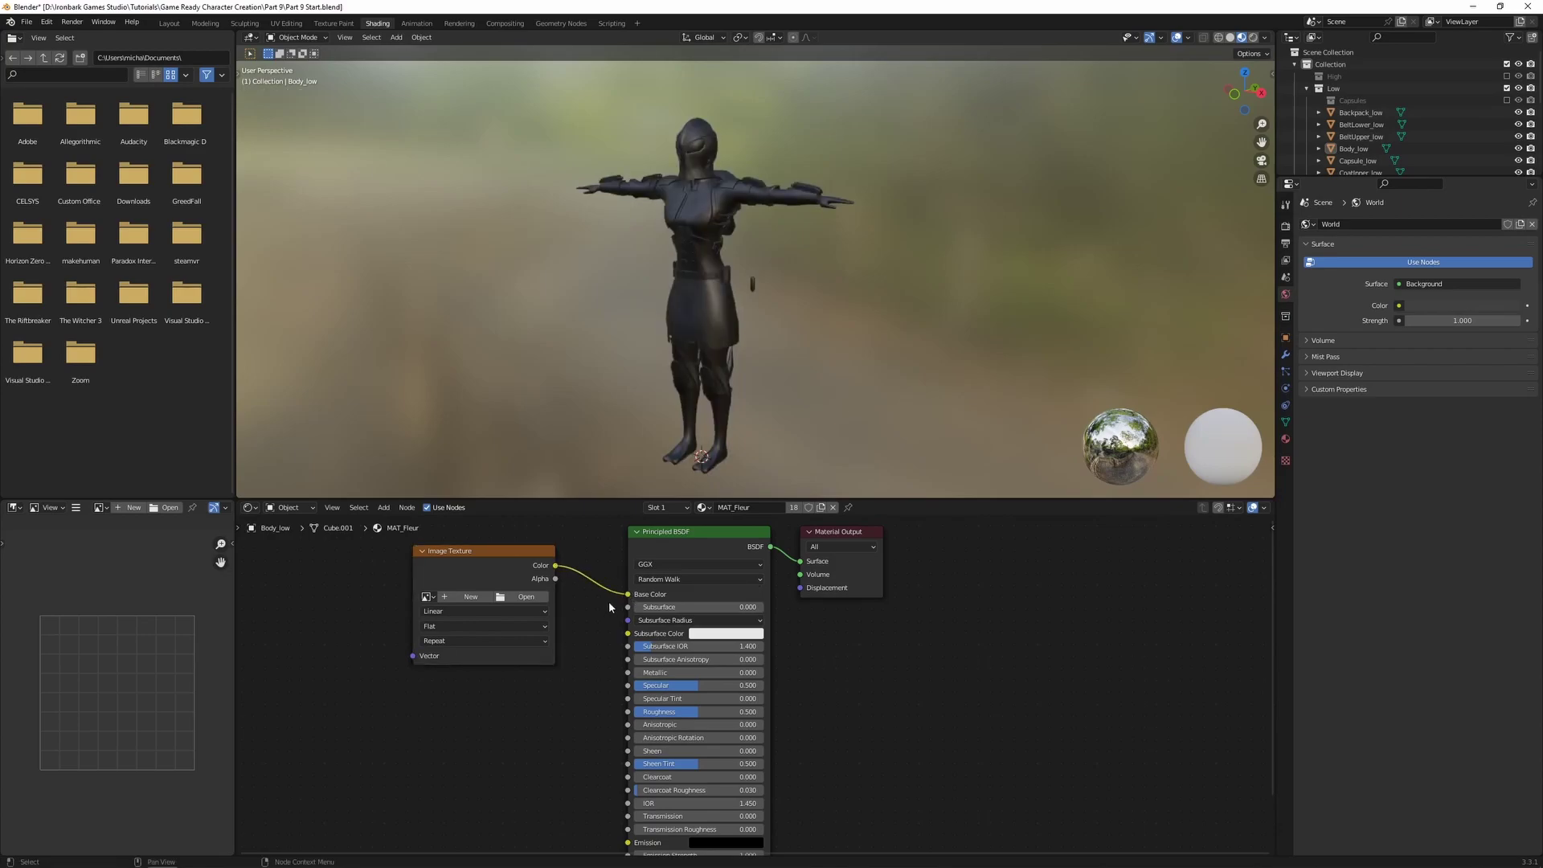
click(523, 597)
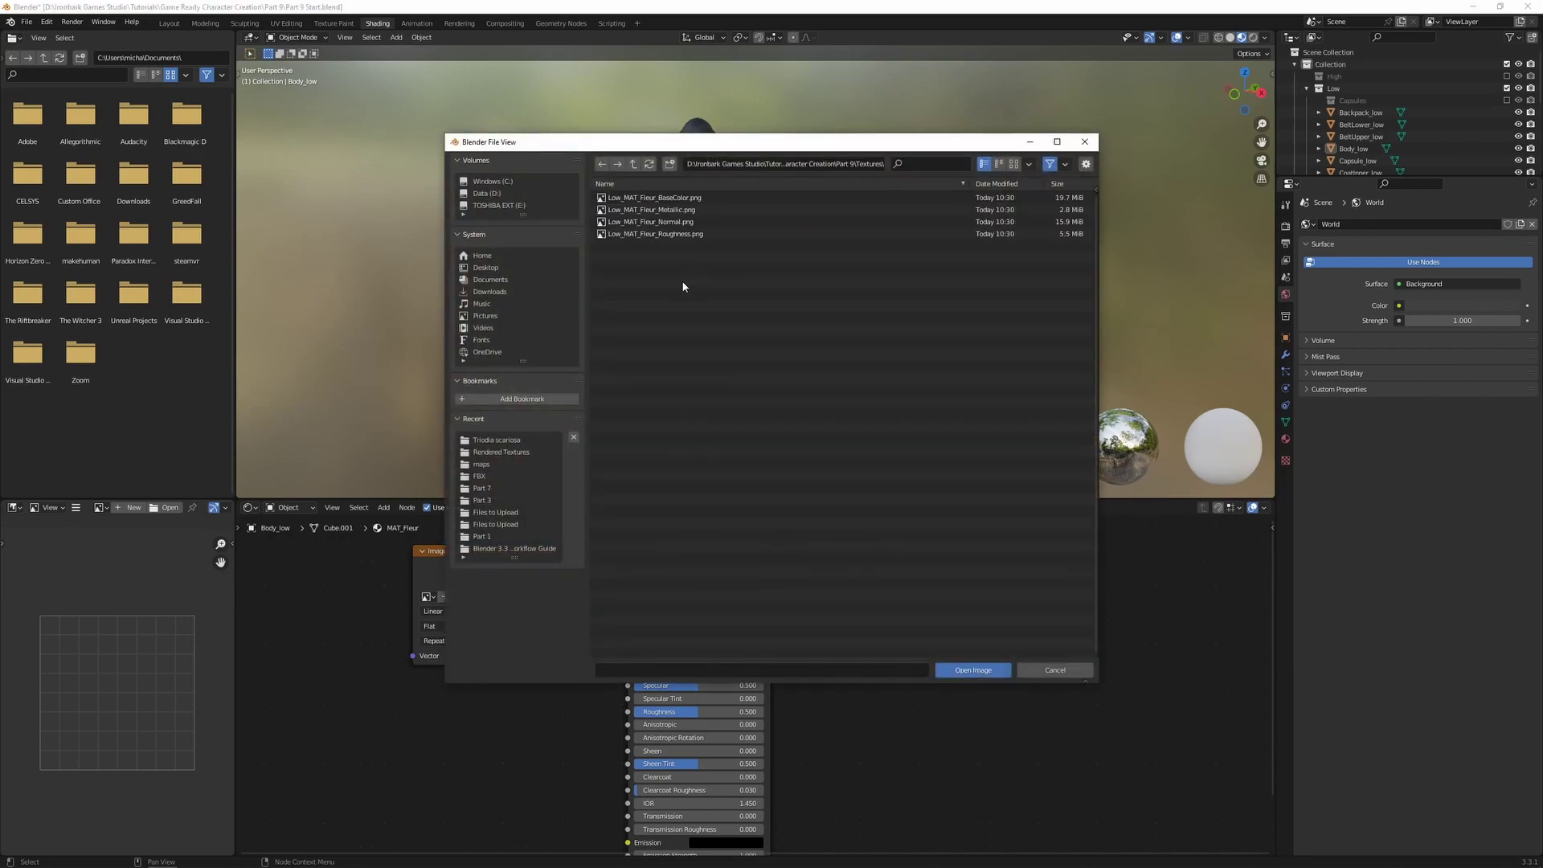
click(710, 198)
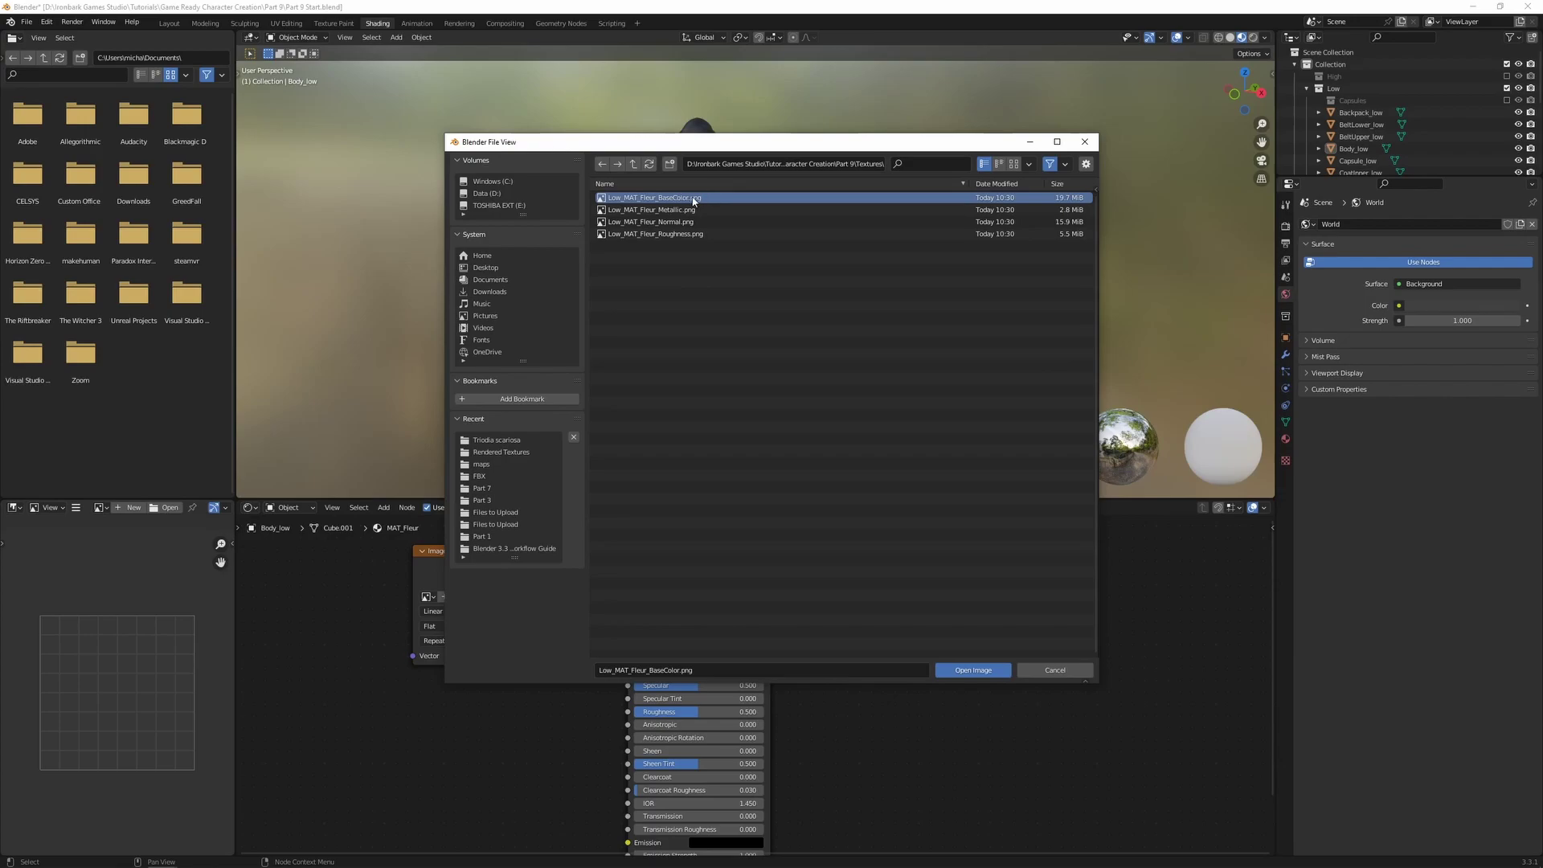
double_click(697, 197)
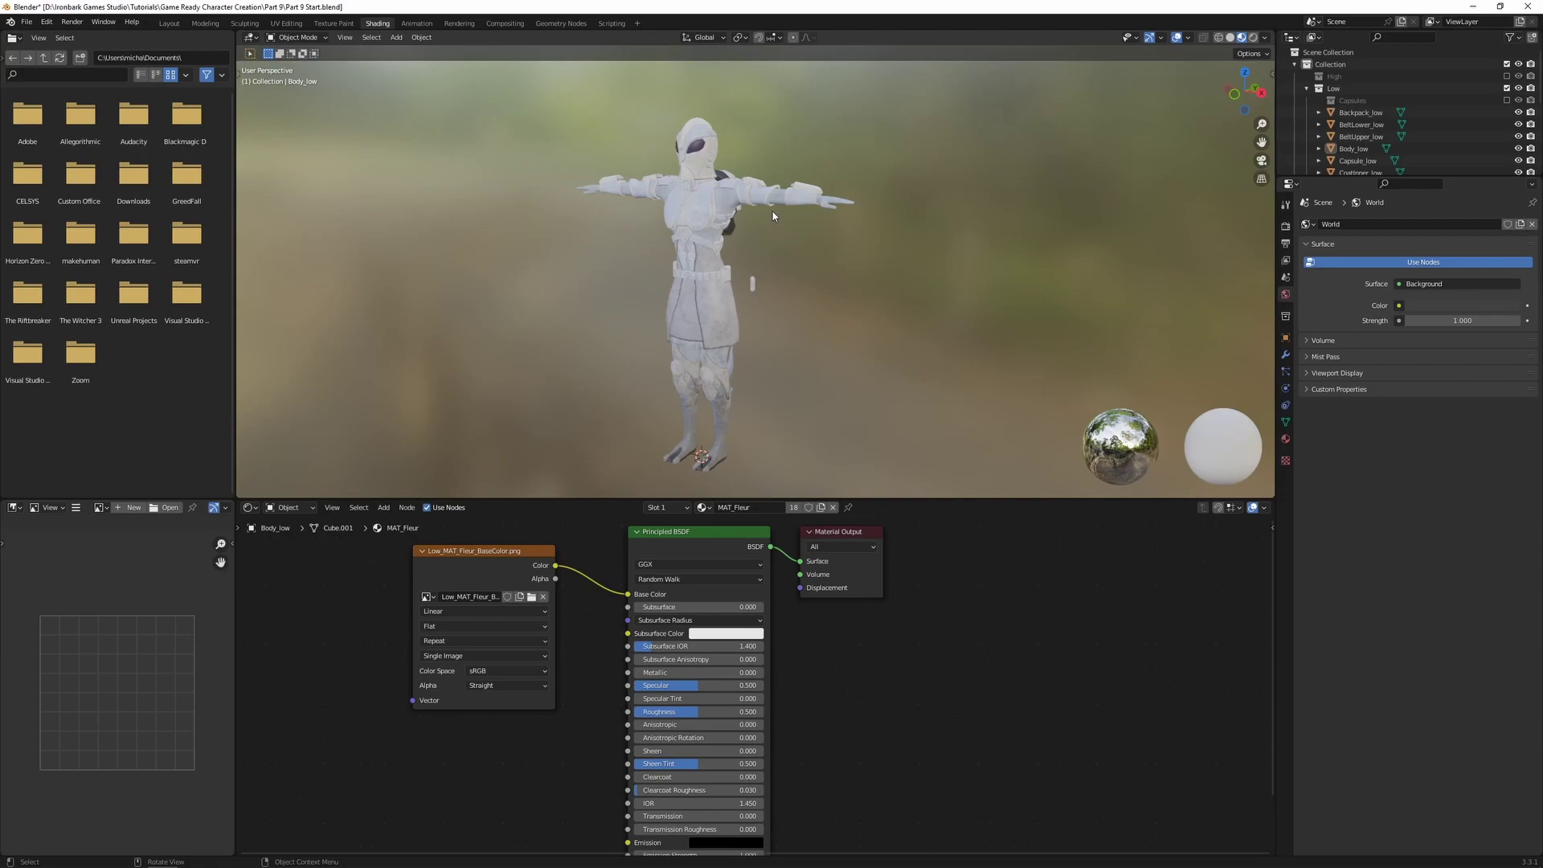
Move the base colour node up and add a second Image Texture wired into Metallic.
middle_drag(479, 554, 519, 578)
drag(521, 573, 523, 544)
middle_drag(640, 673, 591, 681)
key(shift+a)
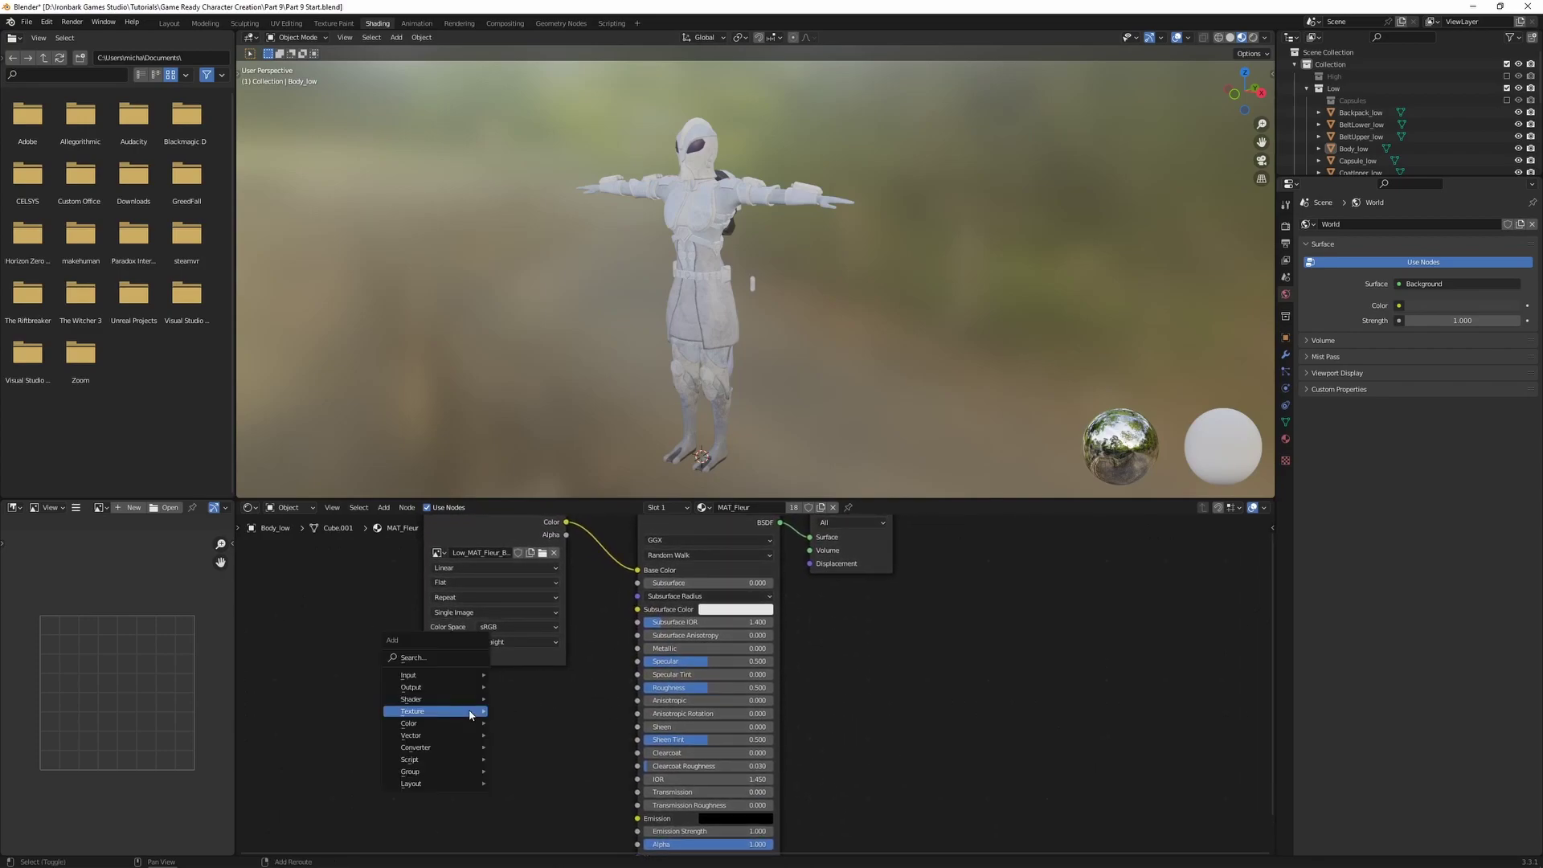
mouse_move(469, 710)
click(542, 614)
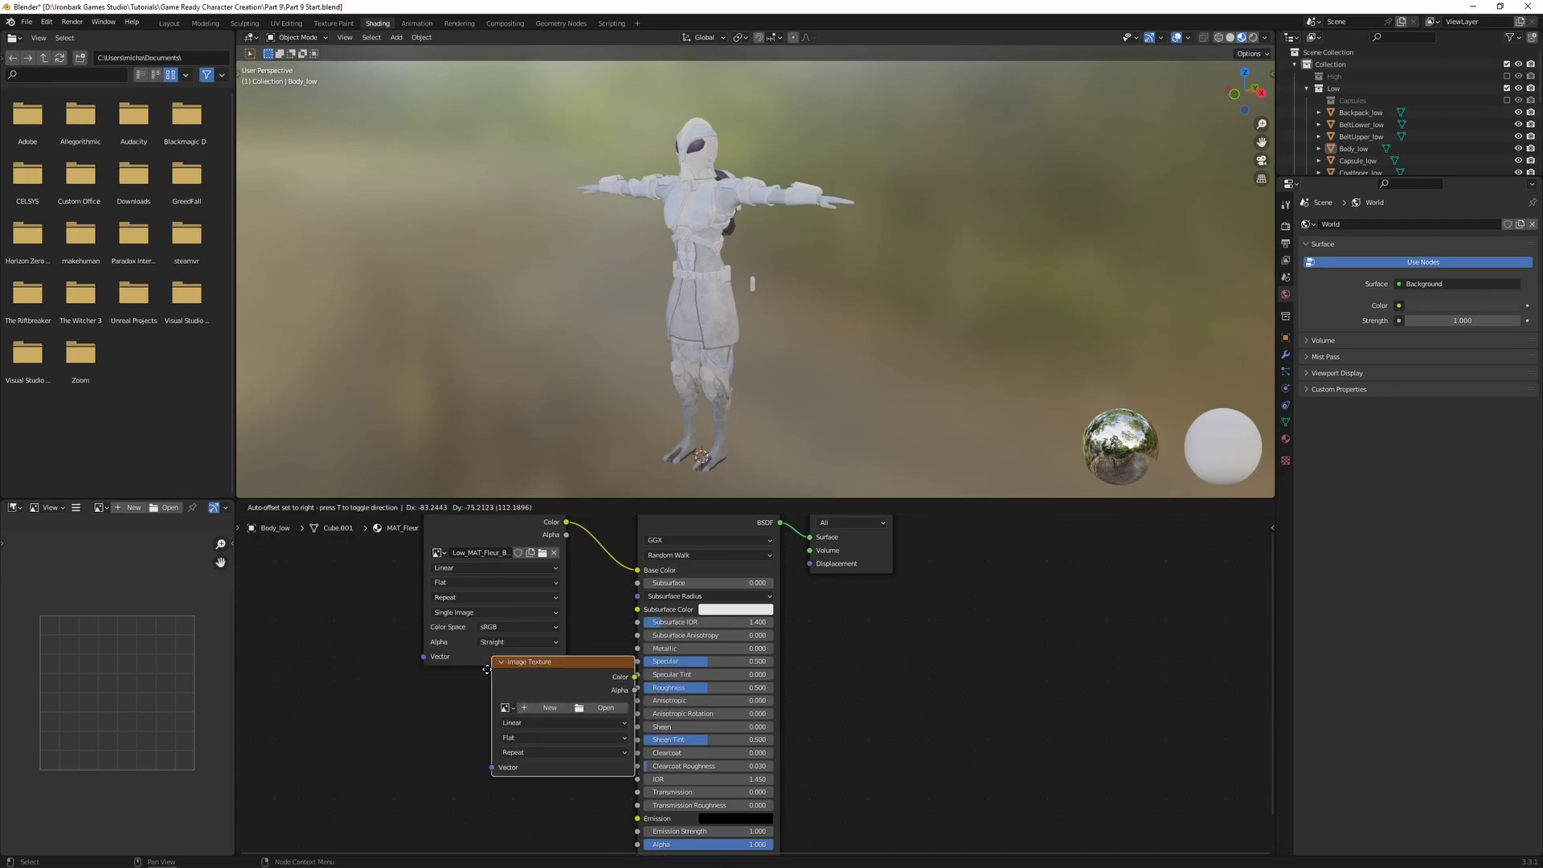
click(419, 692)
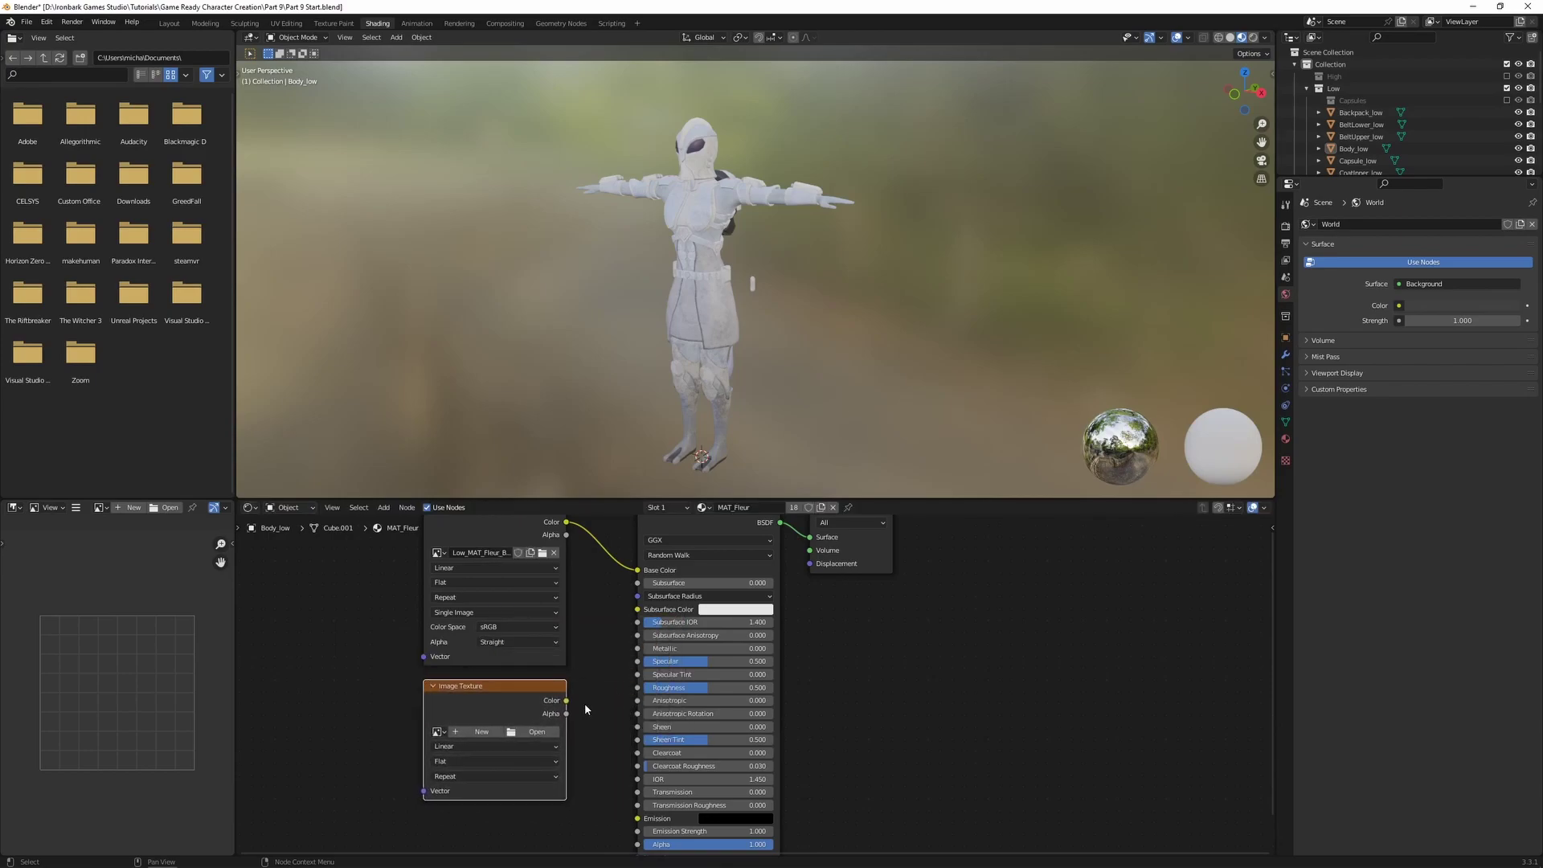
middle_drag(598, 702, 616, 675)
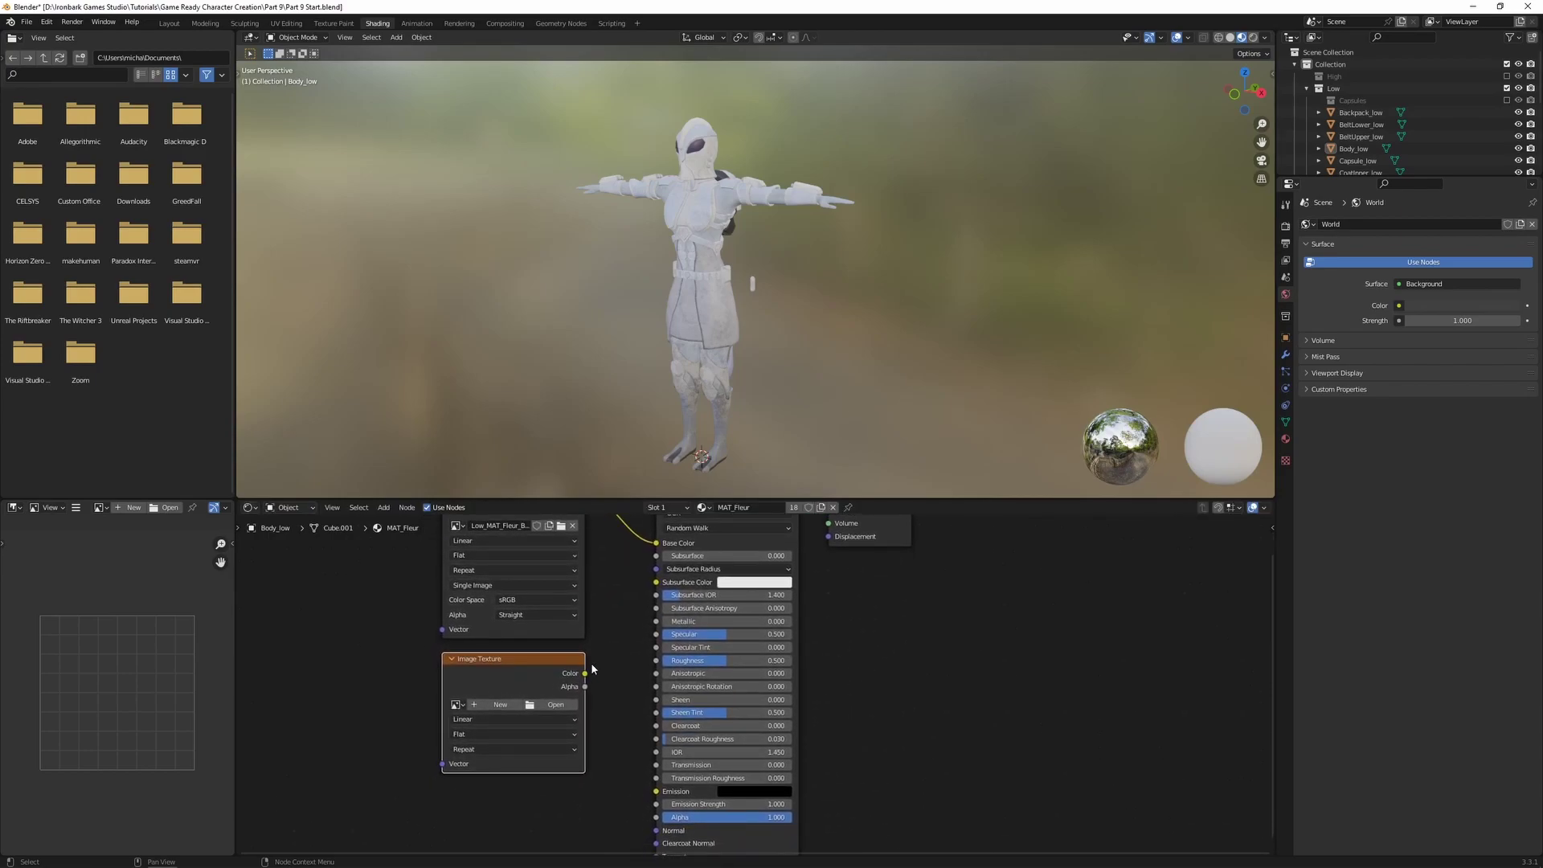
drag(584, 673, 657, 622)
middle_drag(559, 712, 553, 703)
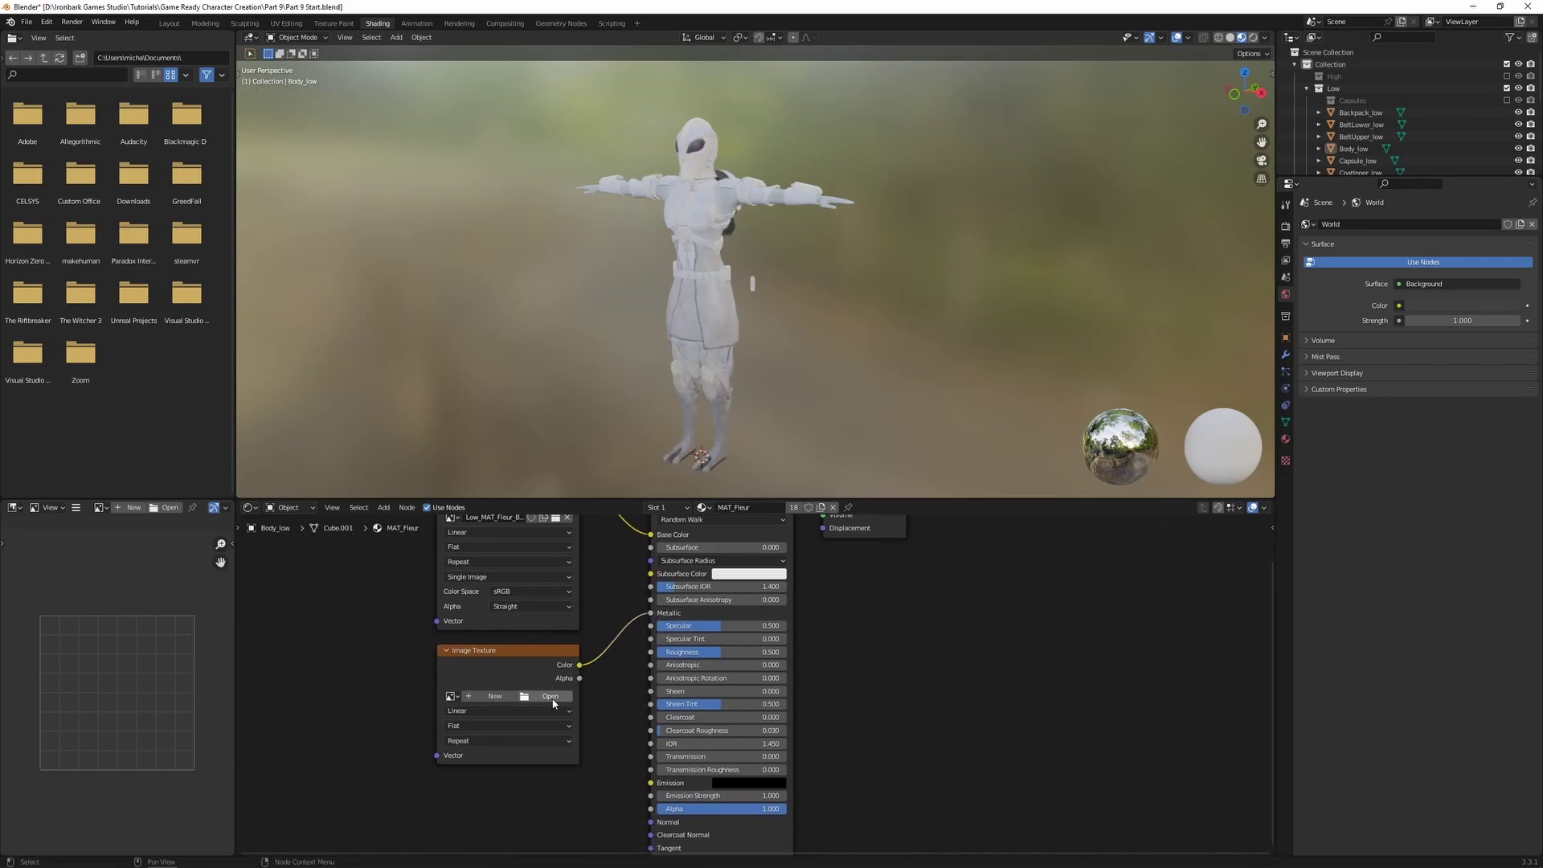
Load Low_MAT_Fleur_Metallic.png into the second node with Non-Color colour space.
click(553, 703)
double_click(642, 210)
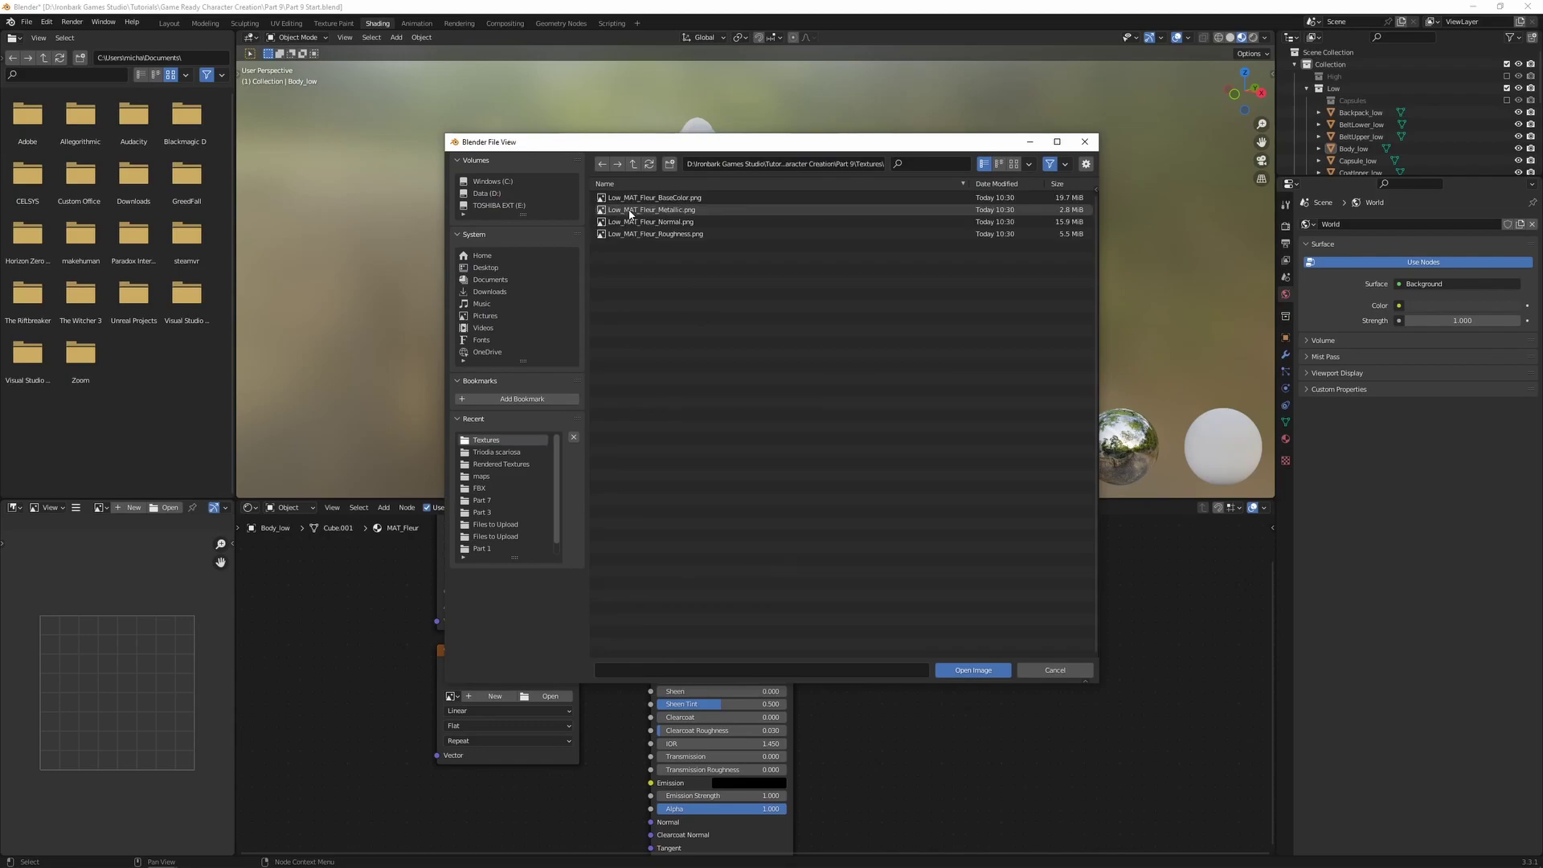
click(692, 210)
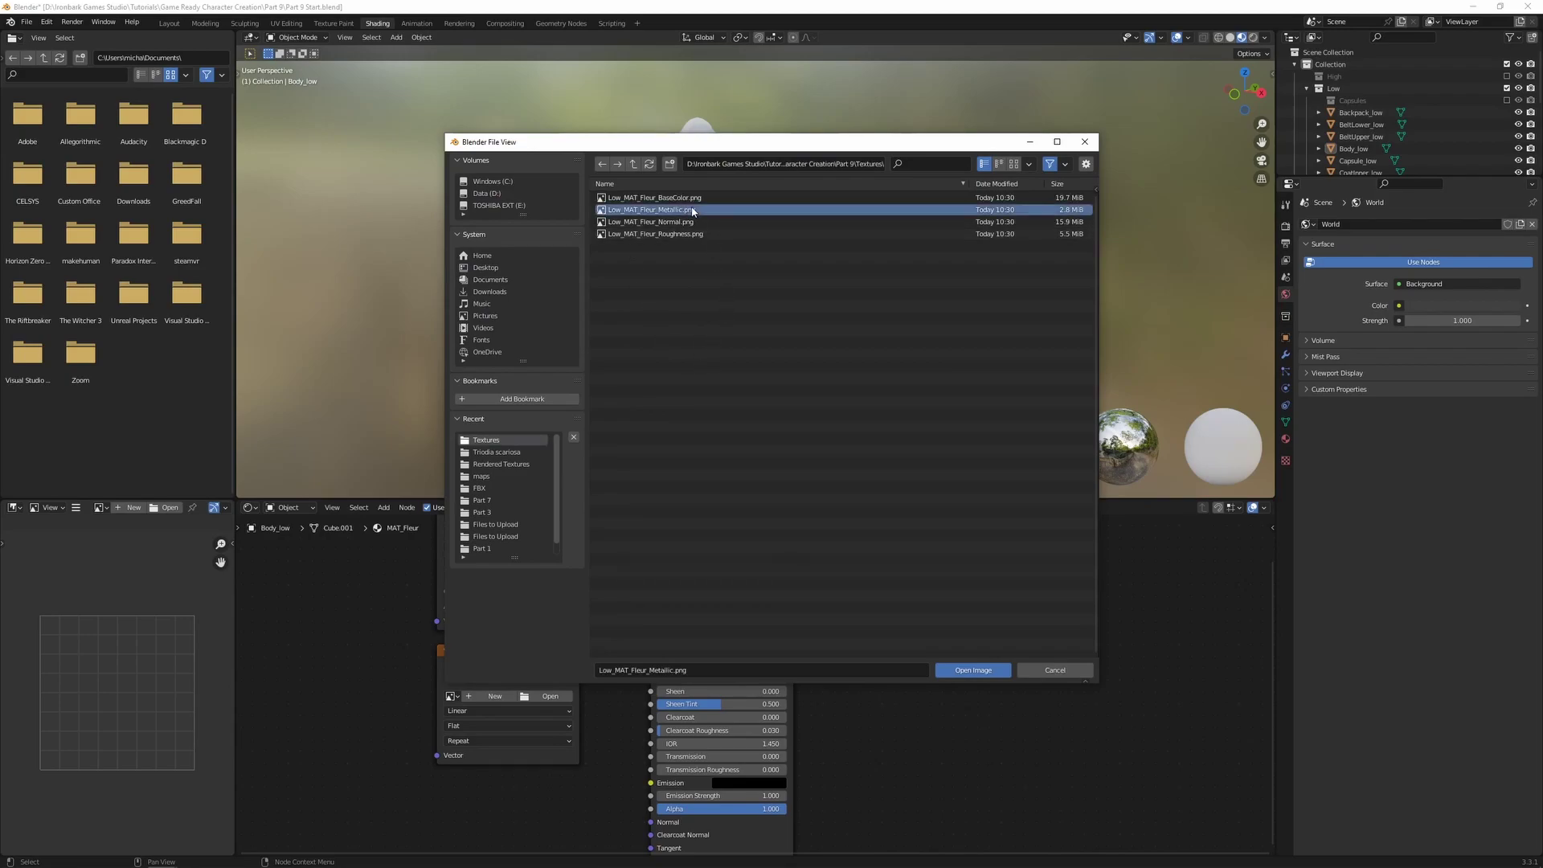
double_click(720, 210)
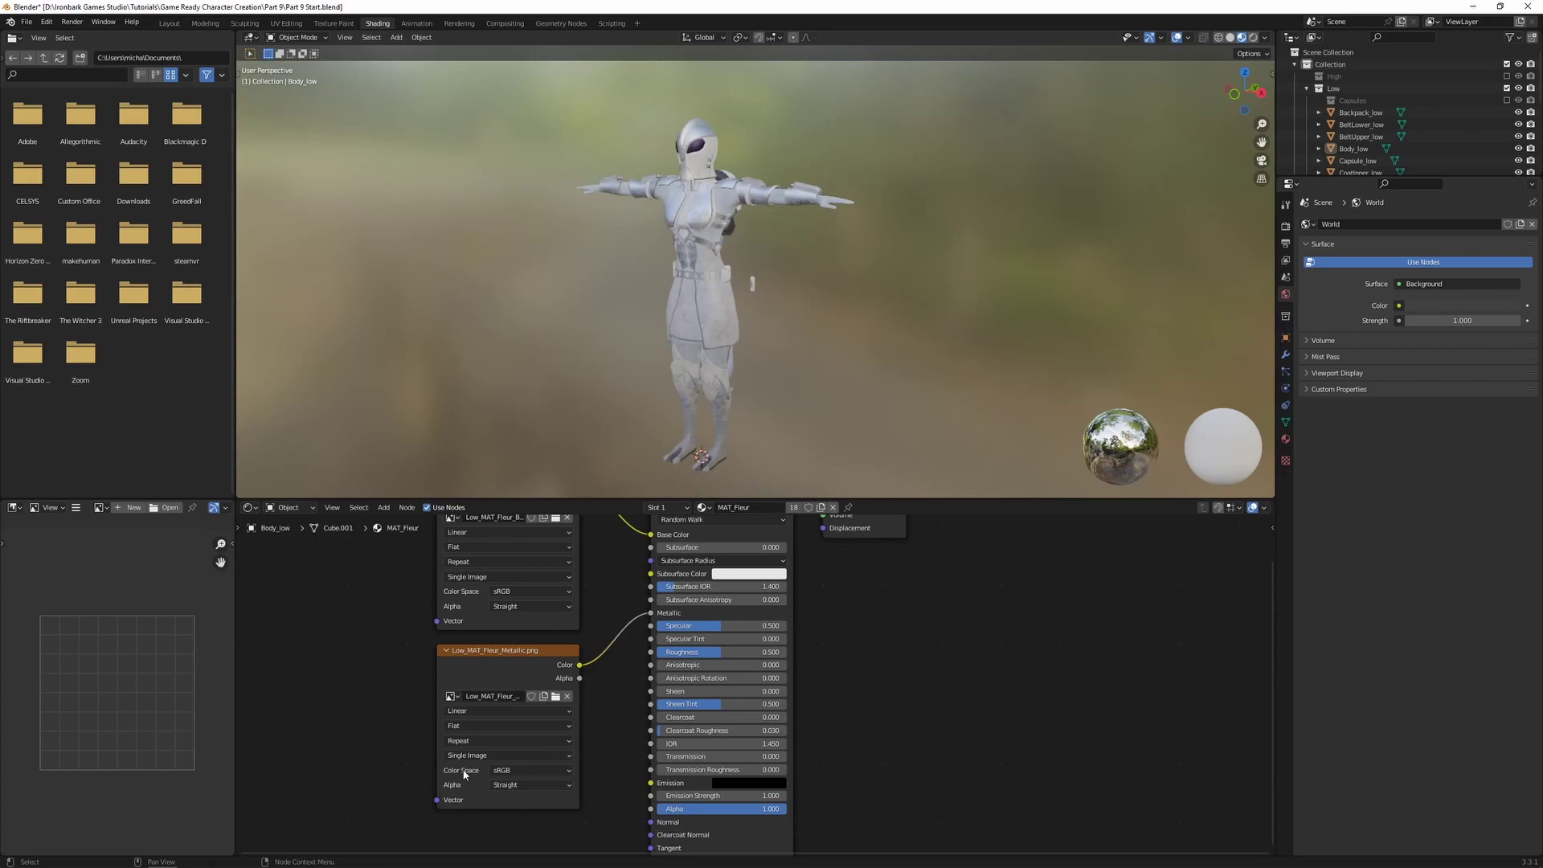
click(518, 770)
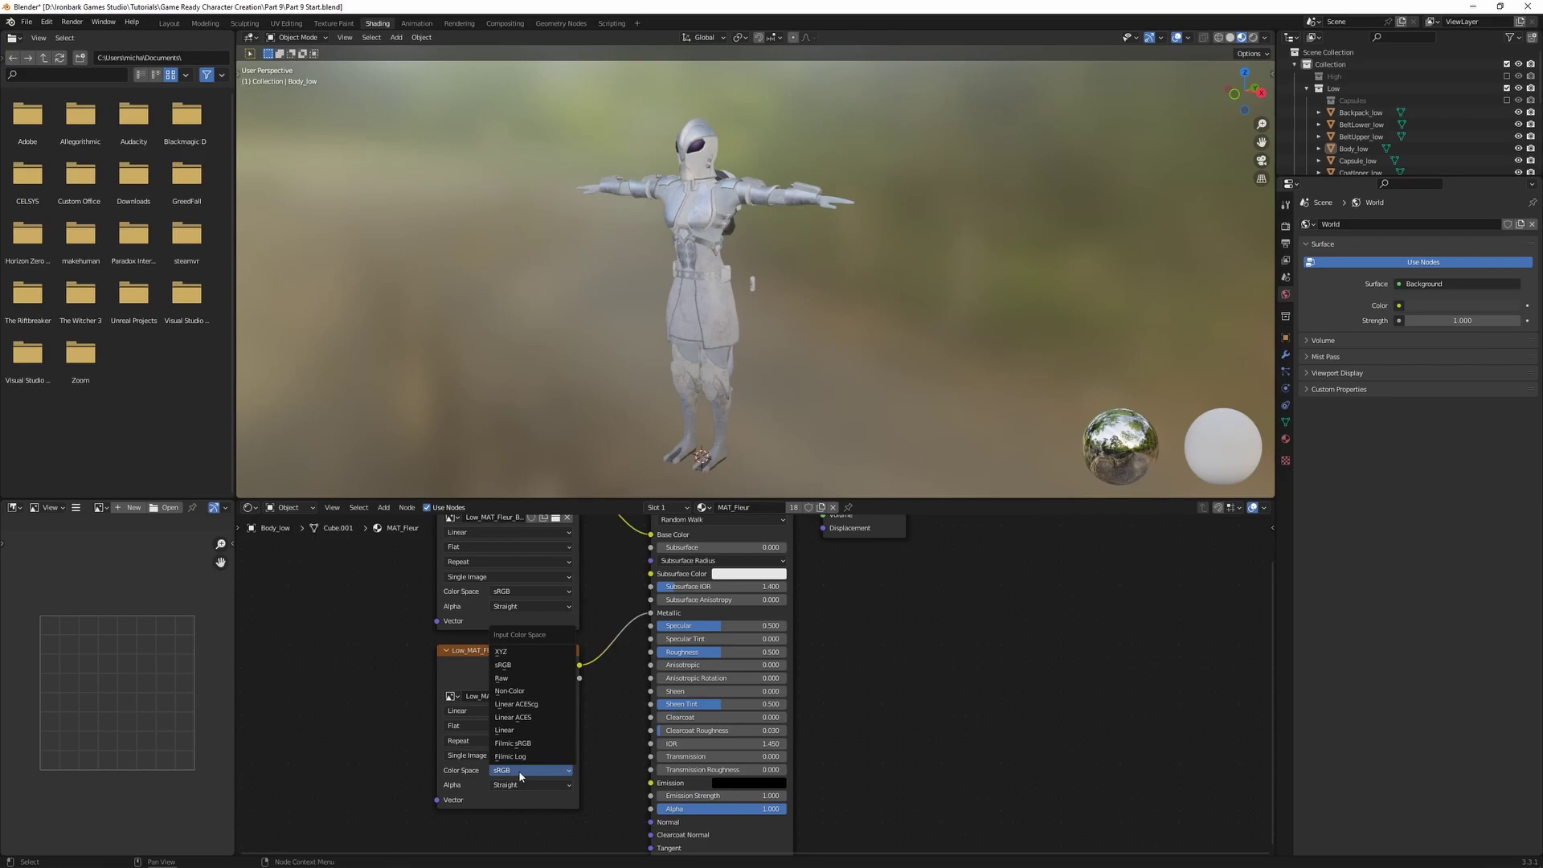
click(523, 696)
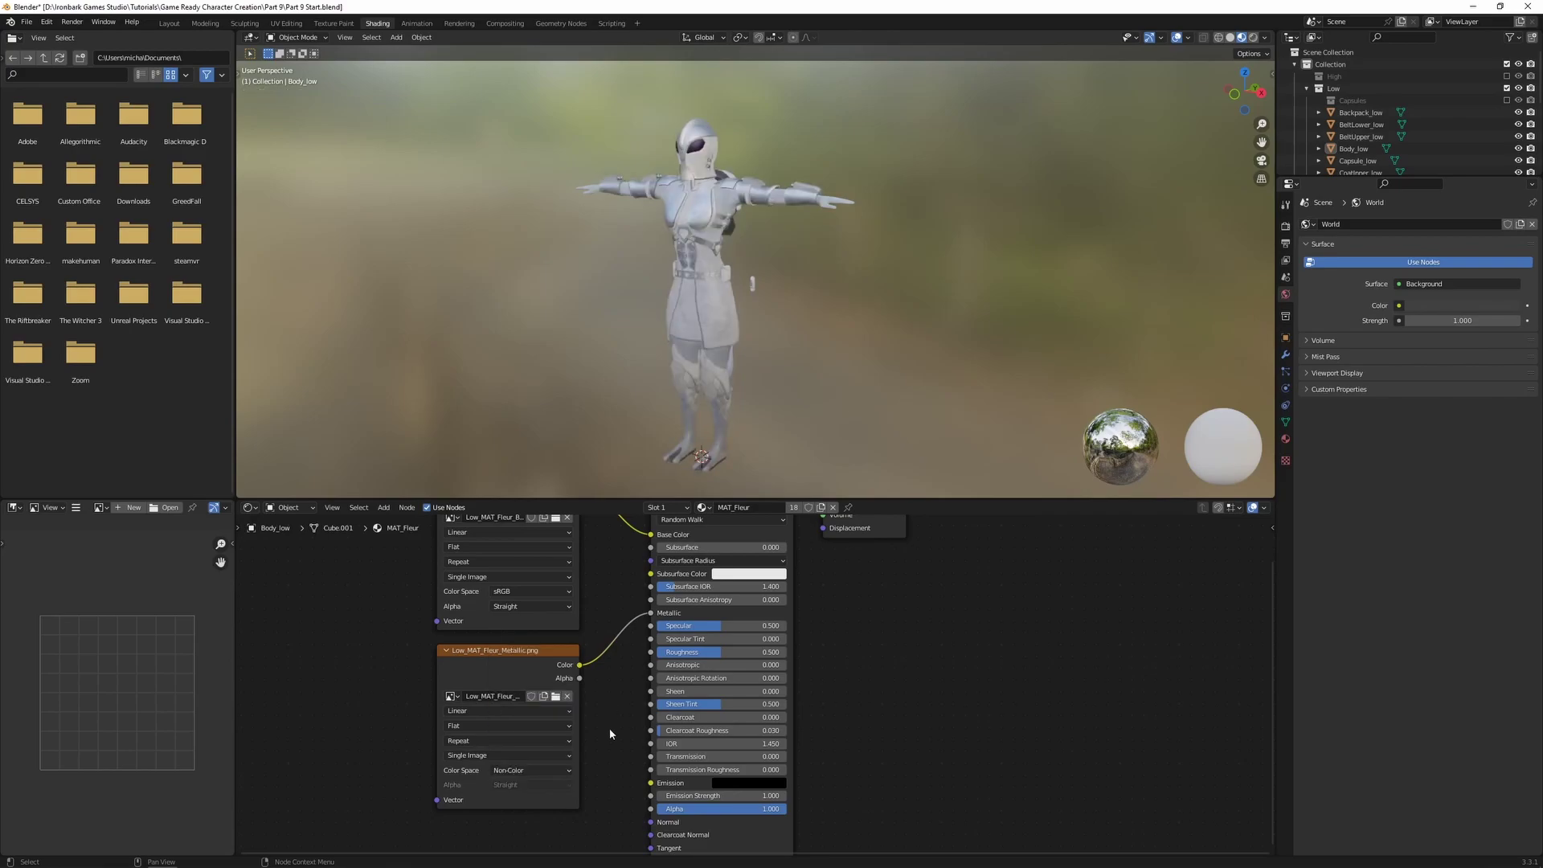
Collapse the base colour and metallic texture nodes and arrange them beside their shader inputs.
middle_drag(610, 734, 634, 846)
click(550, 585)
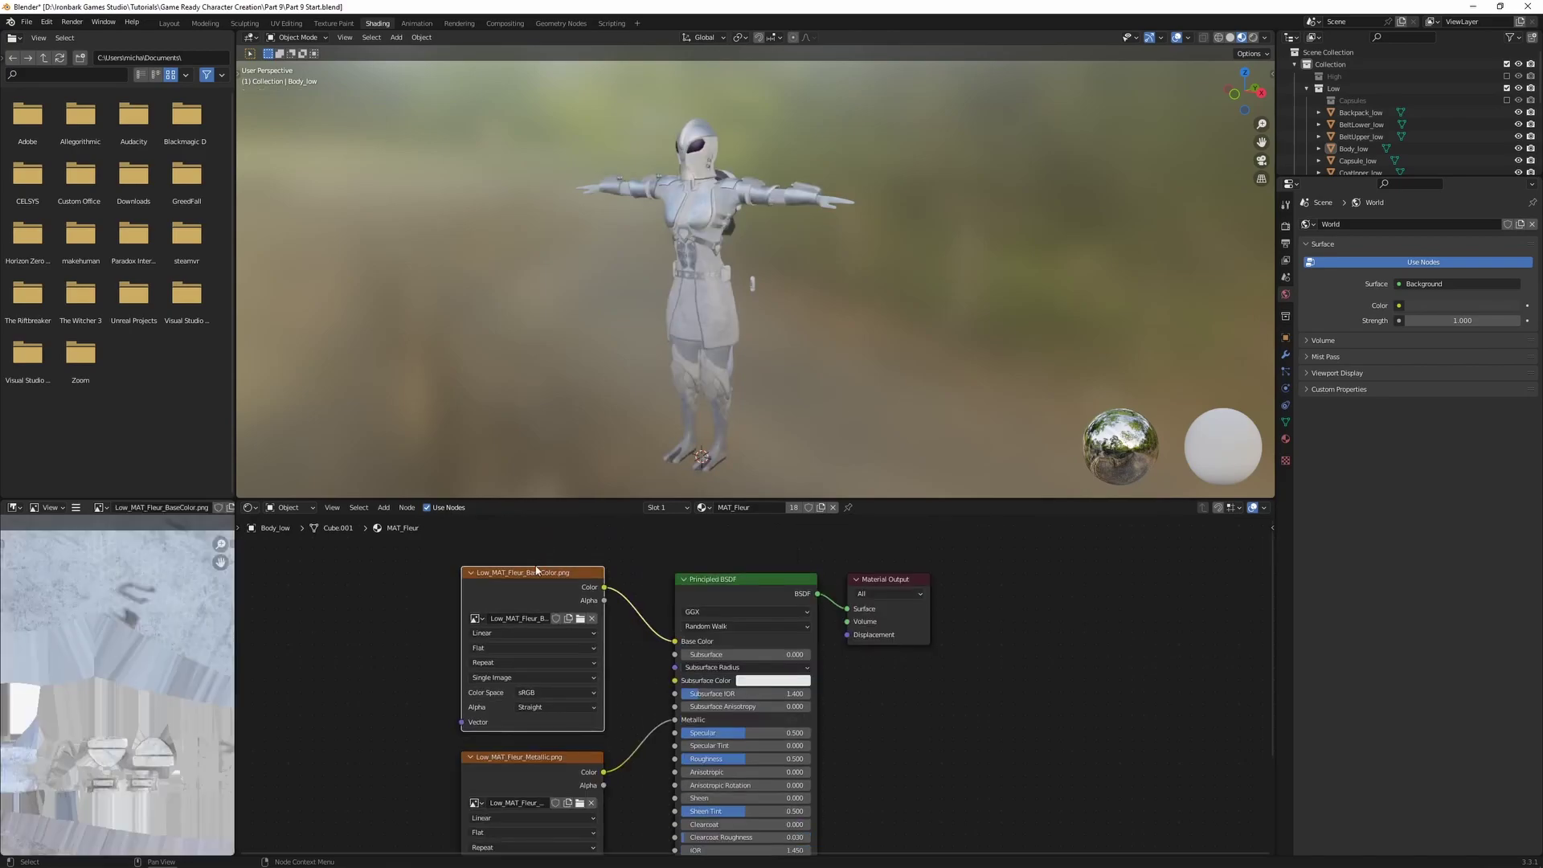
drag(550, 584, 543, 534)
drag(547, 761, 540, 718)
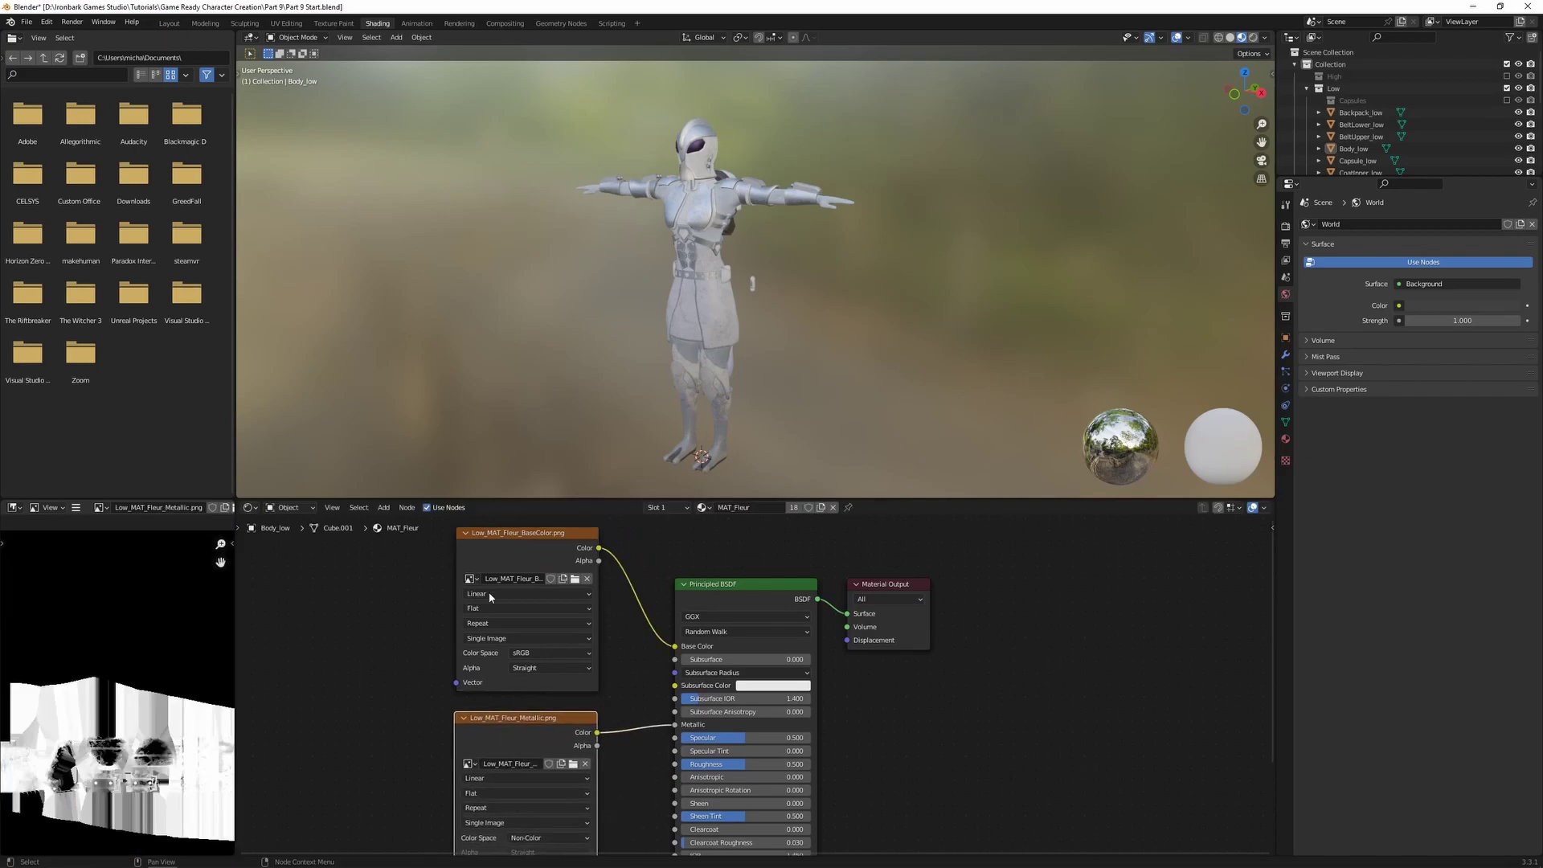
click(466, 533)
click(463, 718)
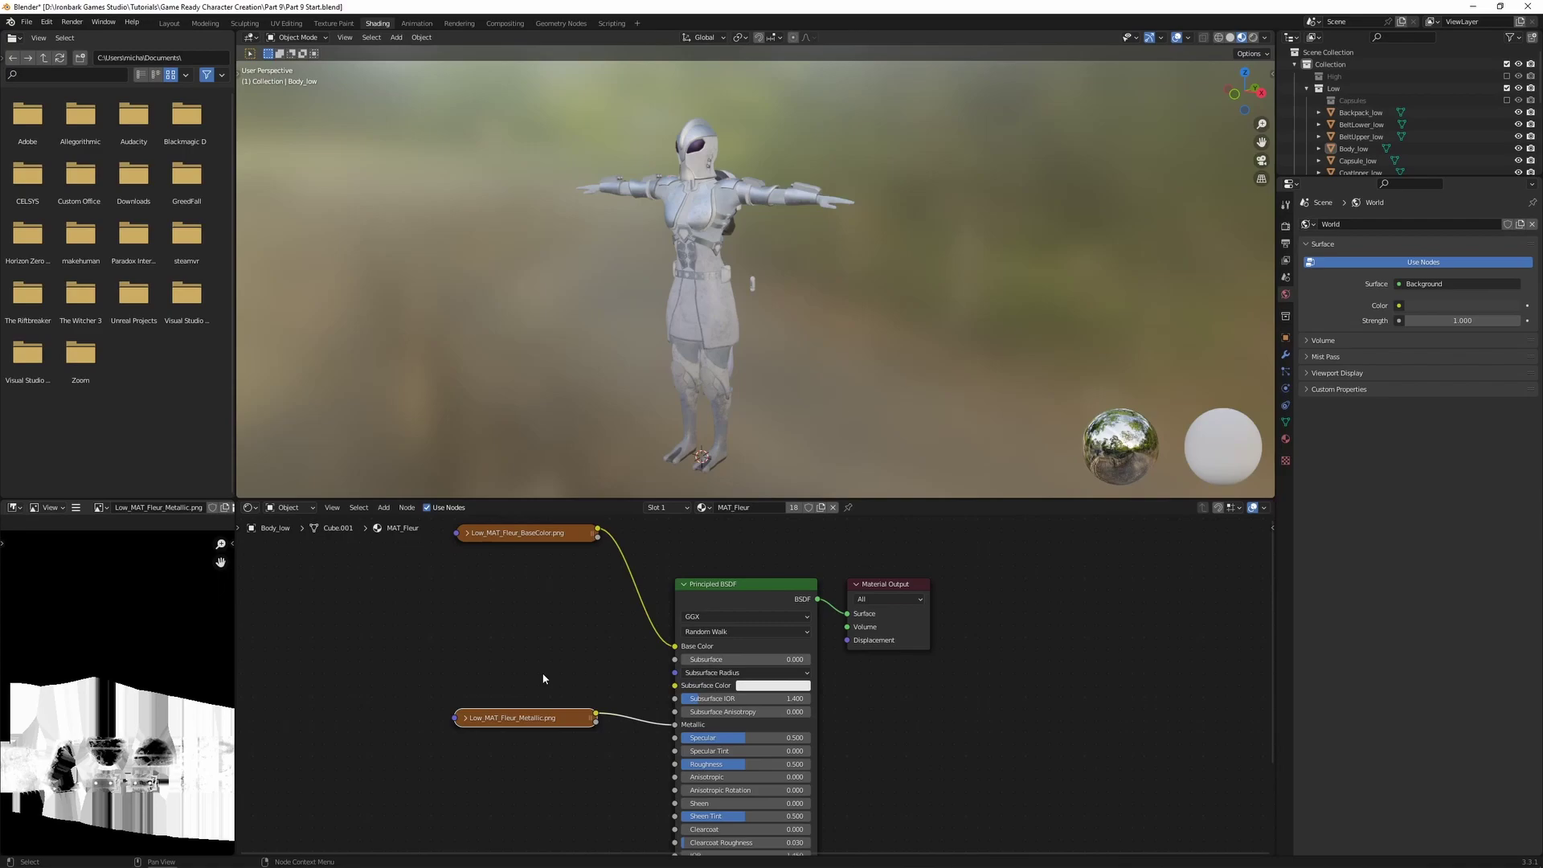
middle_drag(506, 720, 509, 683)
drag(514, 683, 509, 685)
middle_drag(534, 622, 536, 658)
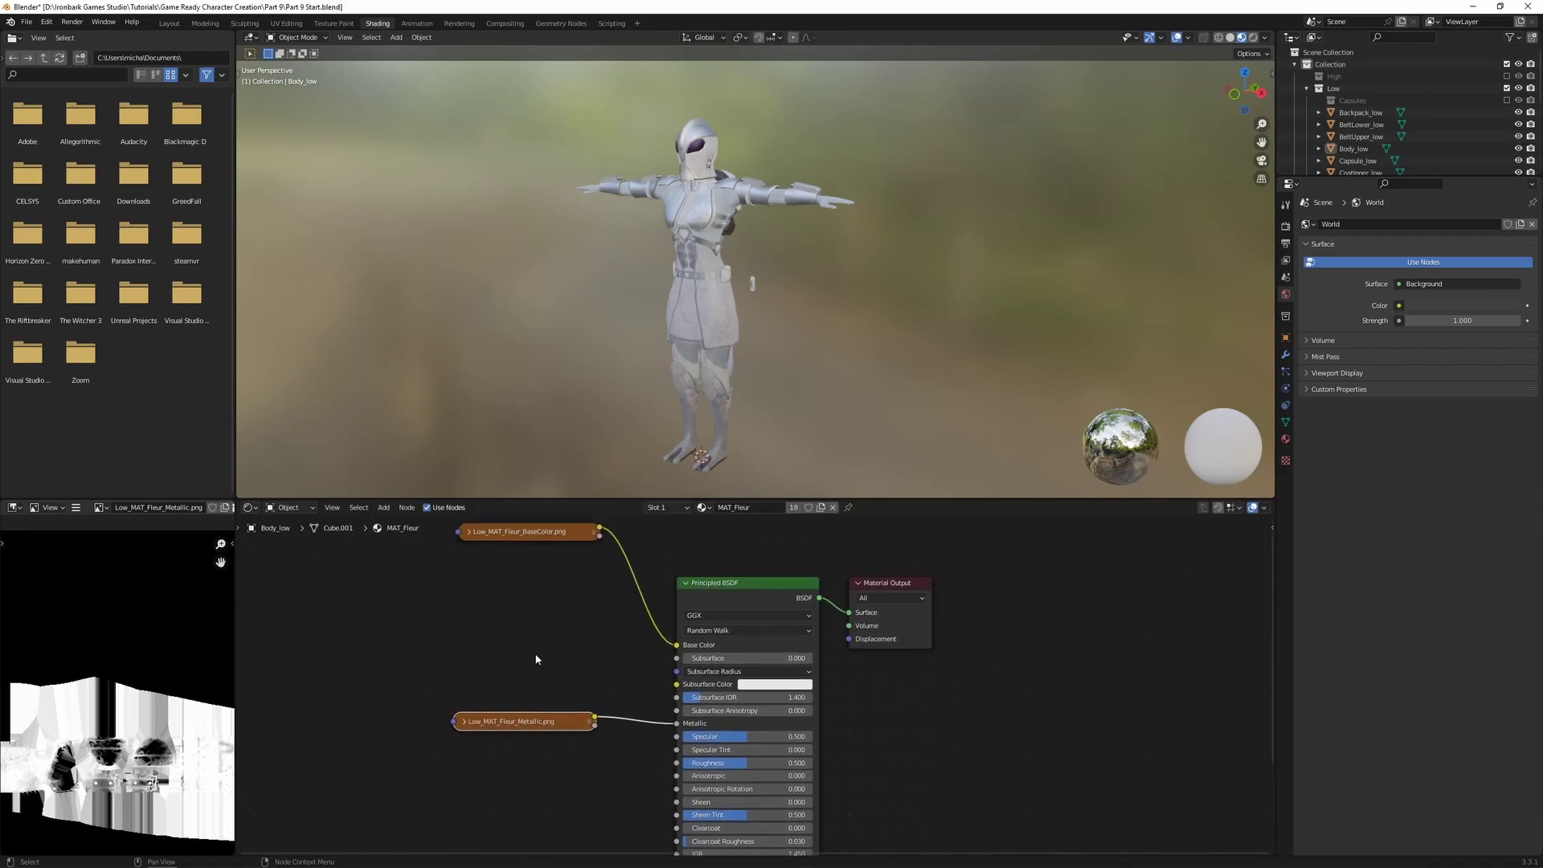
drag(548, 531, 547, 643)
middle_drag(588, 751, 554, 670)
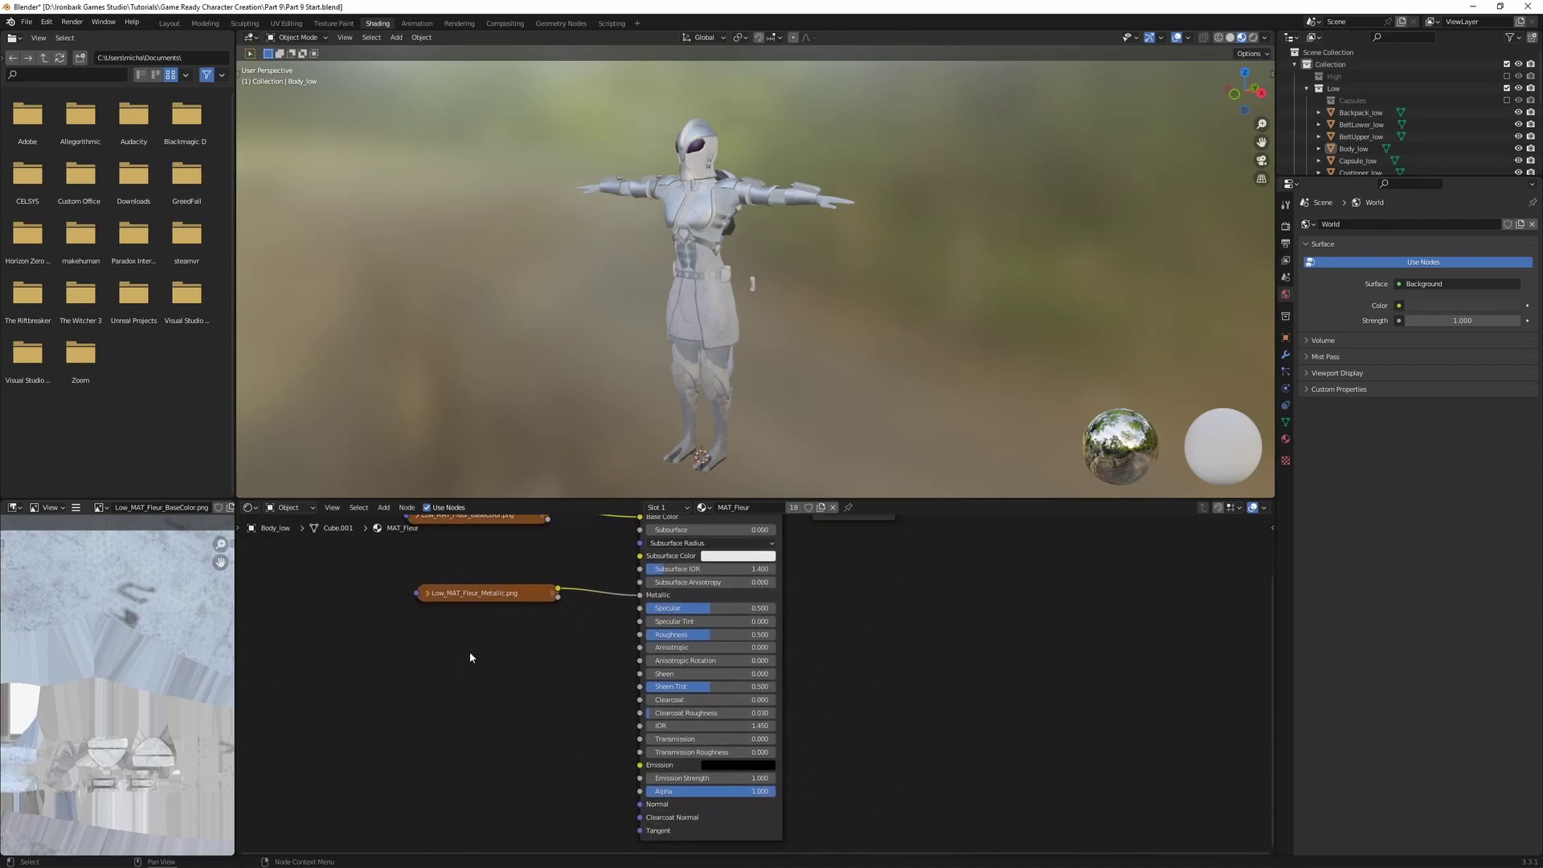
Add a third Image Texture node wired into the Principled BSDF's Roughness.
key(shift+a)
mouse_move(470, 657)
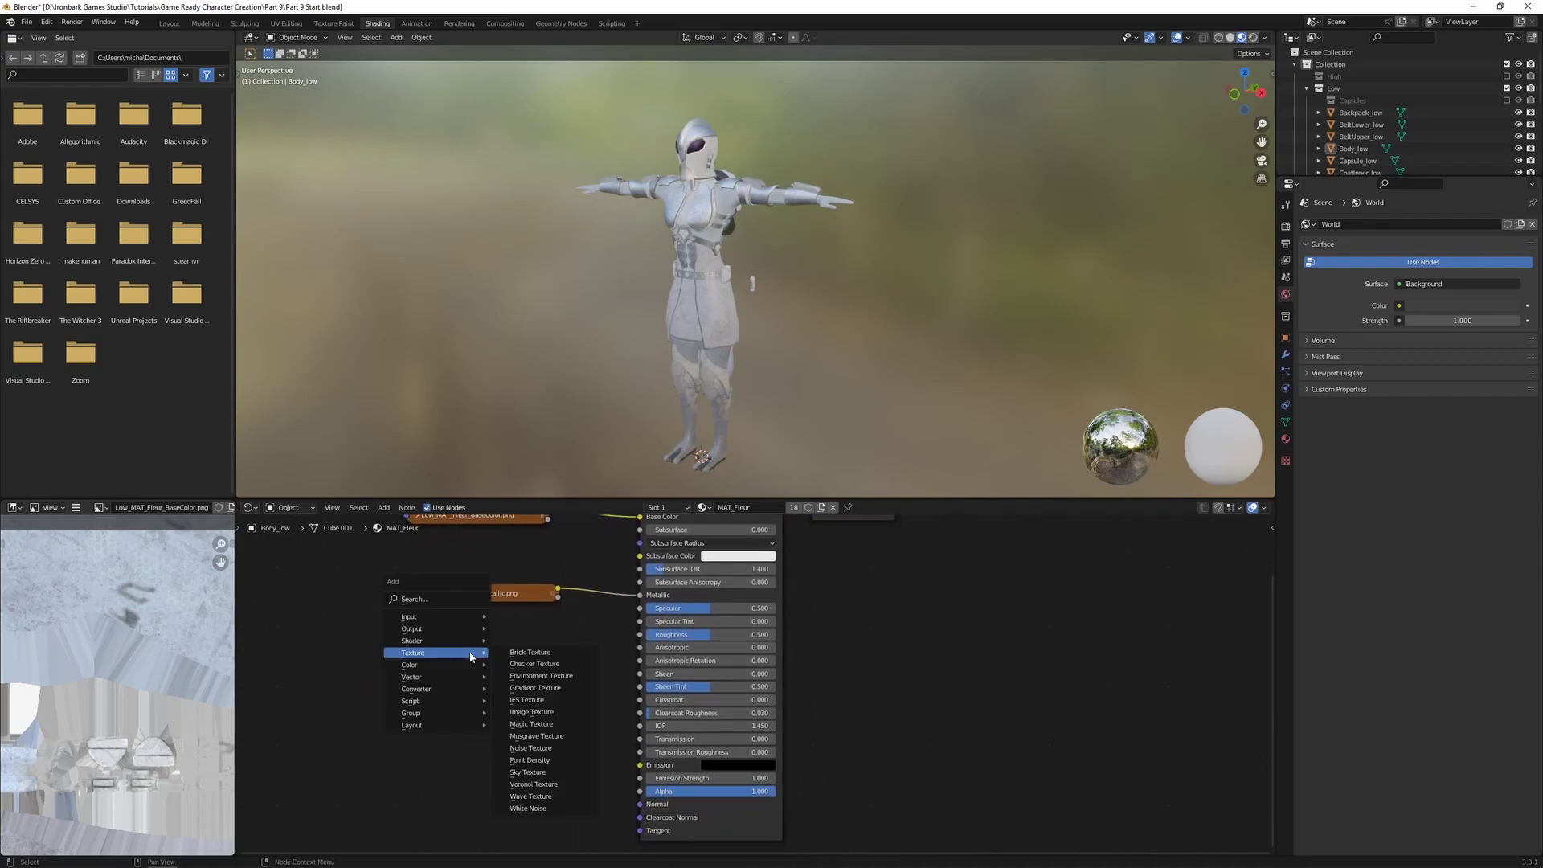
click(527, 715)
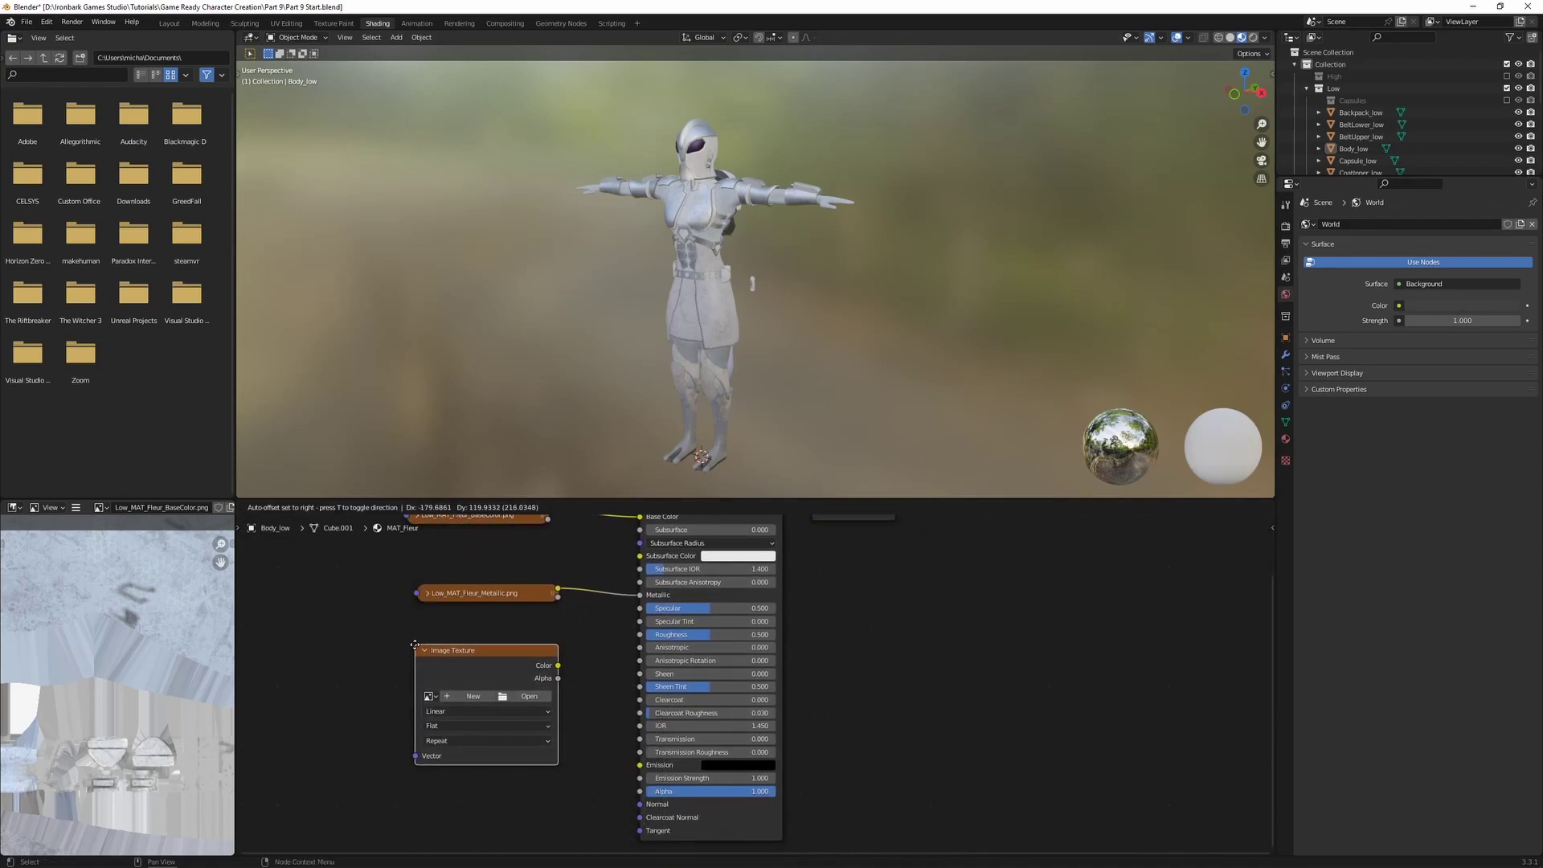
click(414, 649)
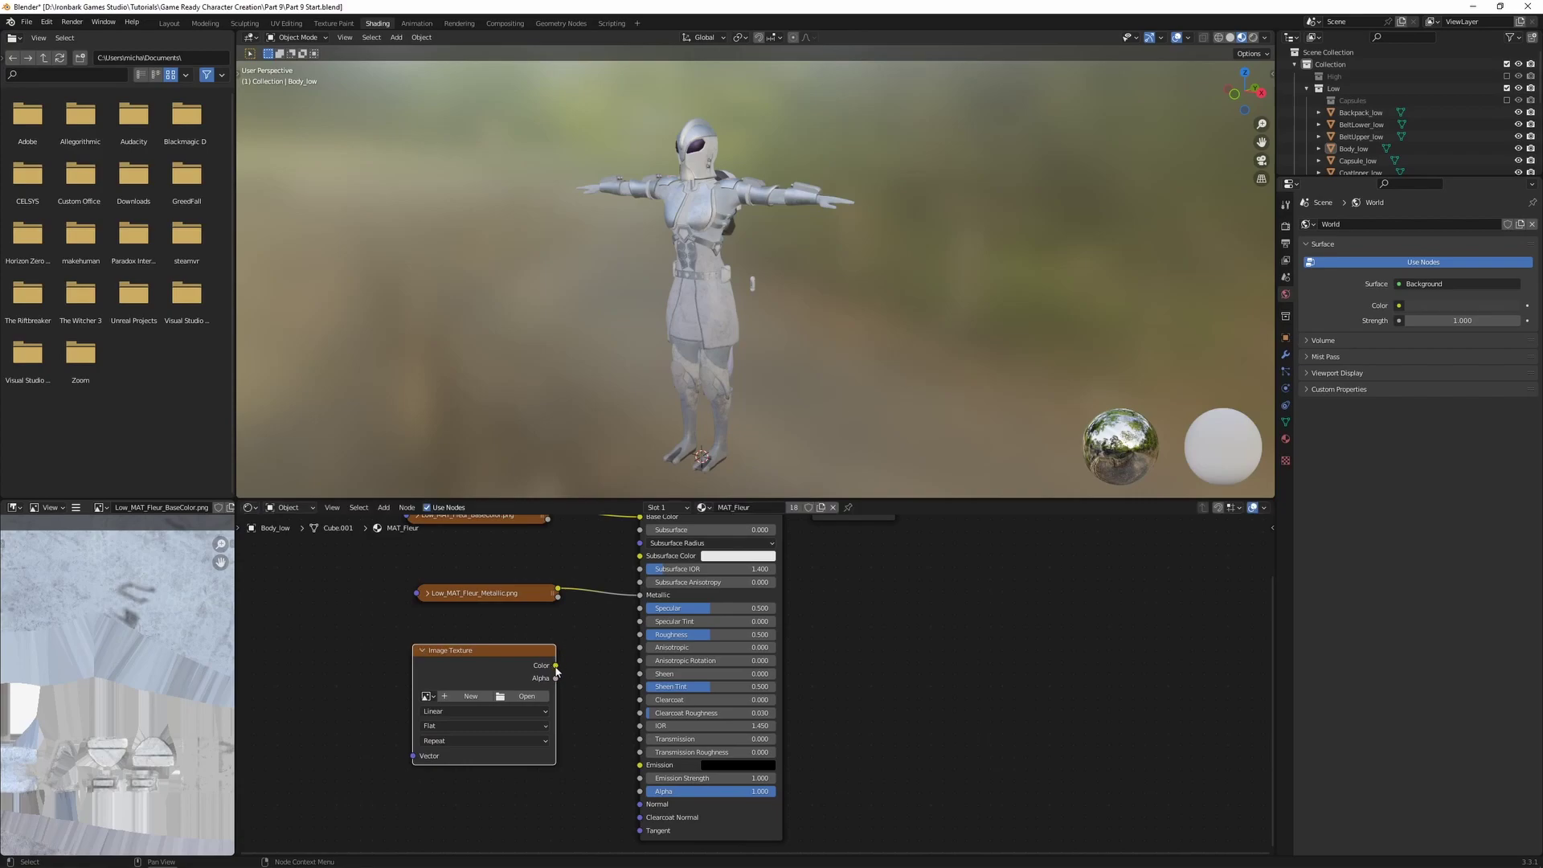
drag(555, 666, 639, 635)
Load Low_MAT_Fleur_Roughness.png as Non-Color and collapse the roughness node.
click(525, 696)
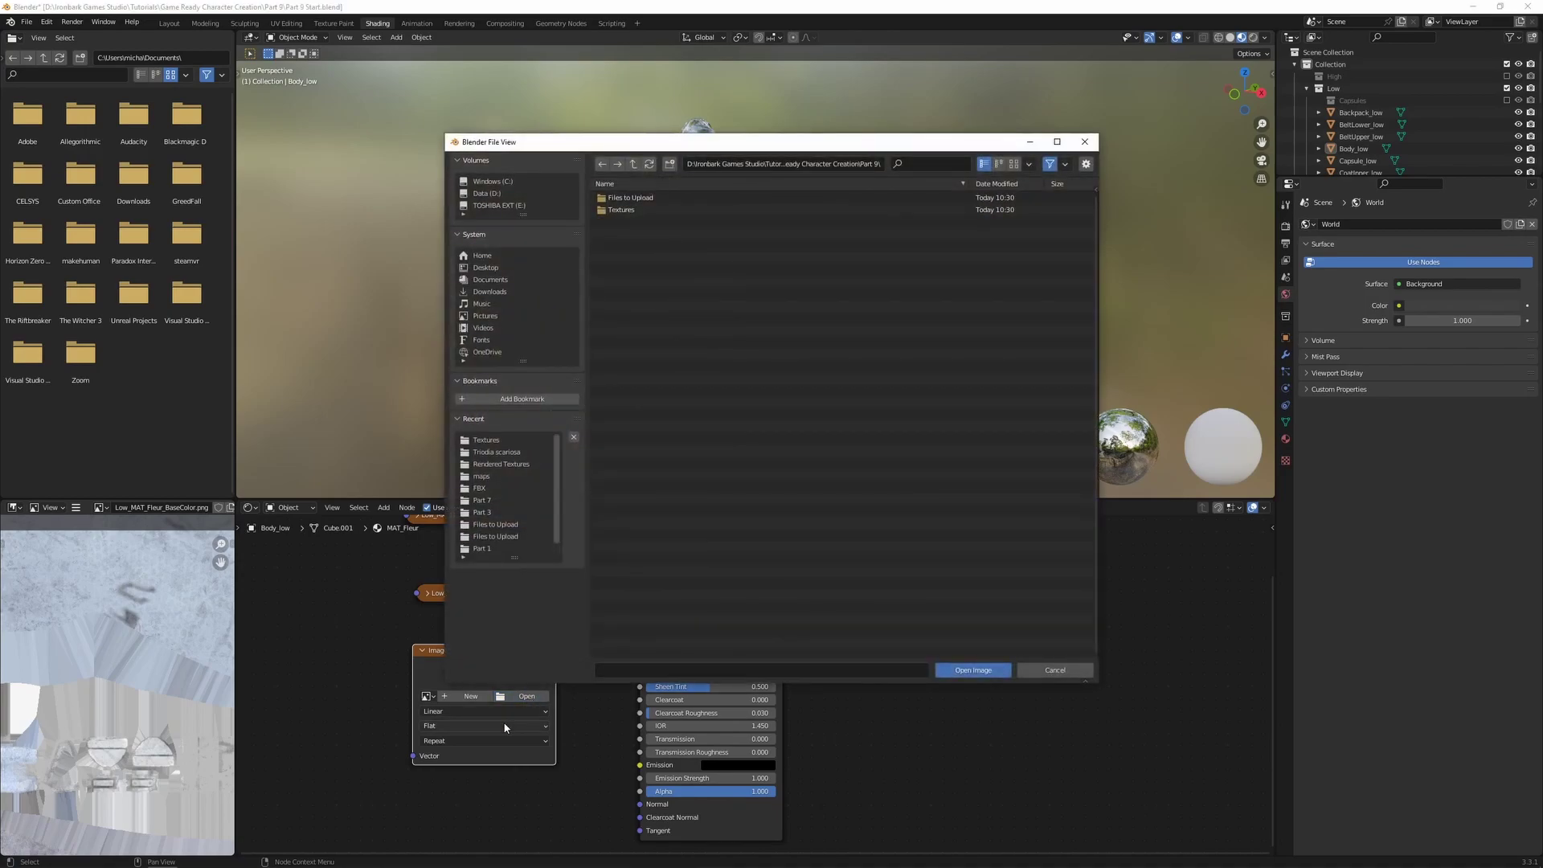
click(642, 212)
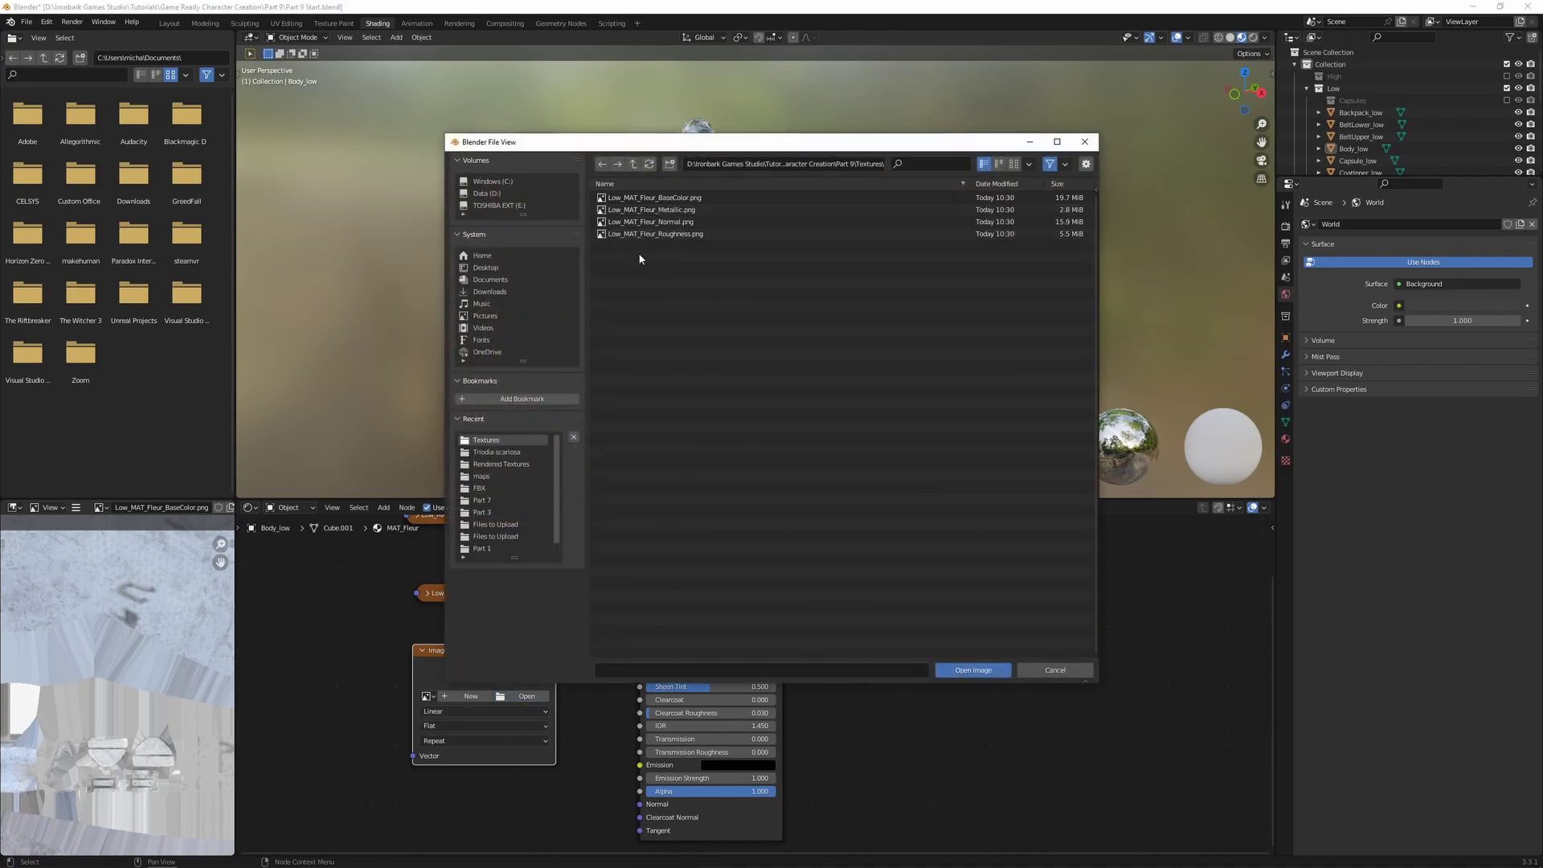
double_click(675, 234)
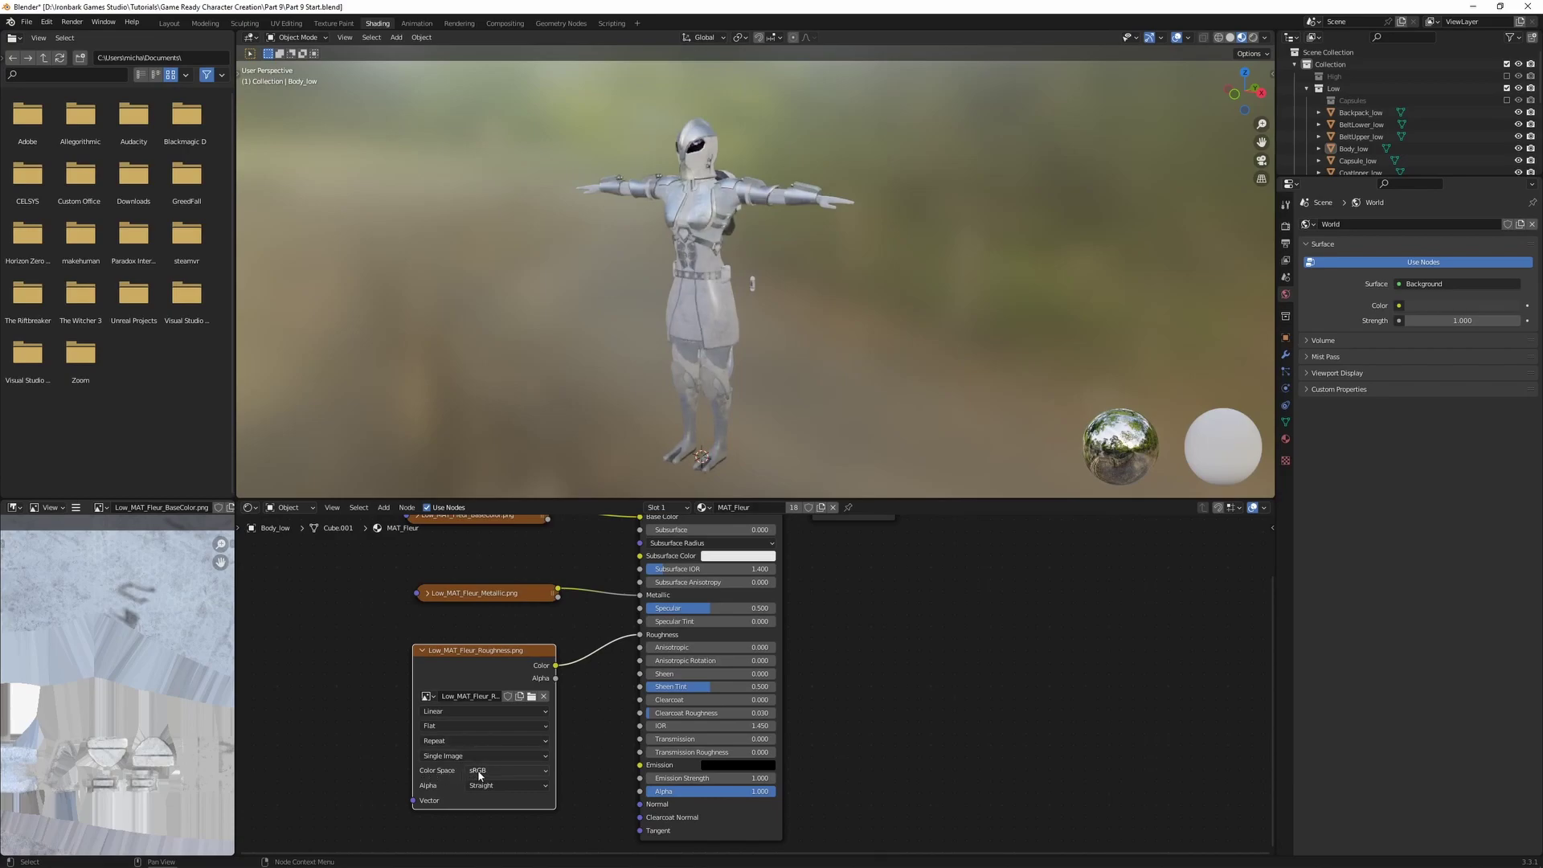
click(479, 774)
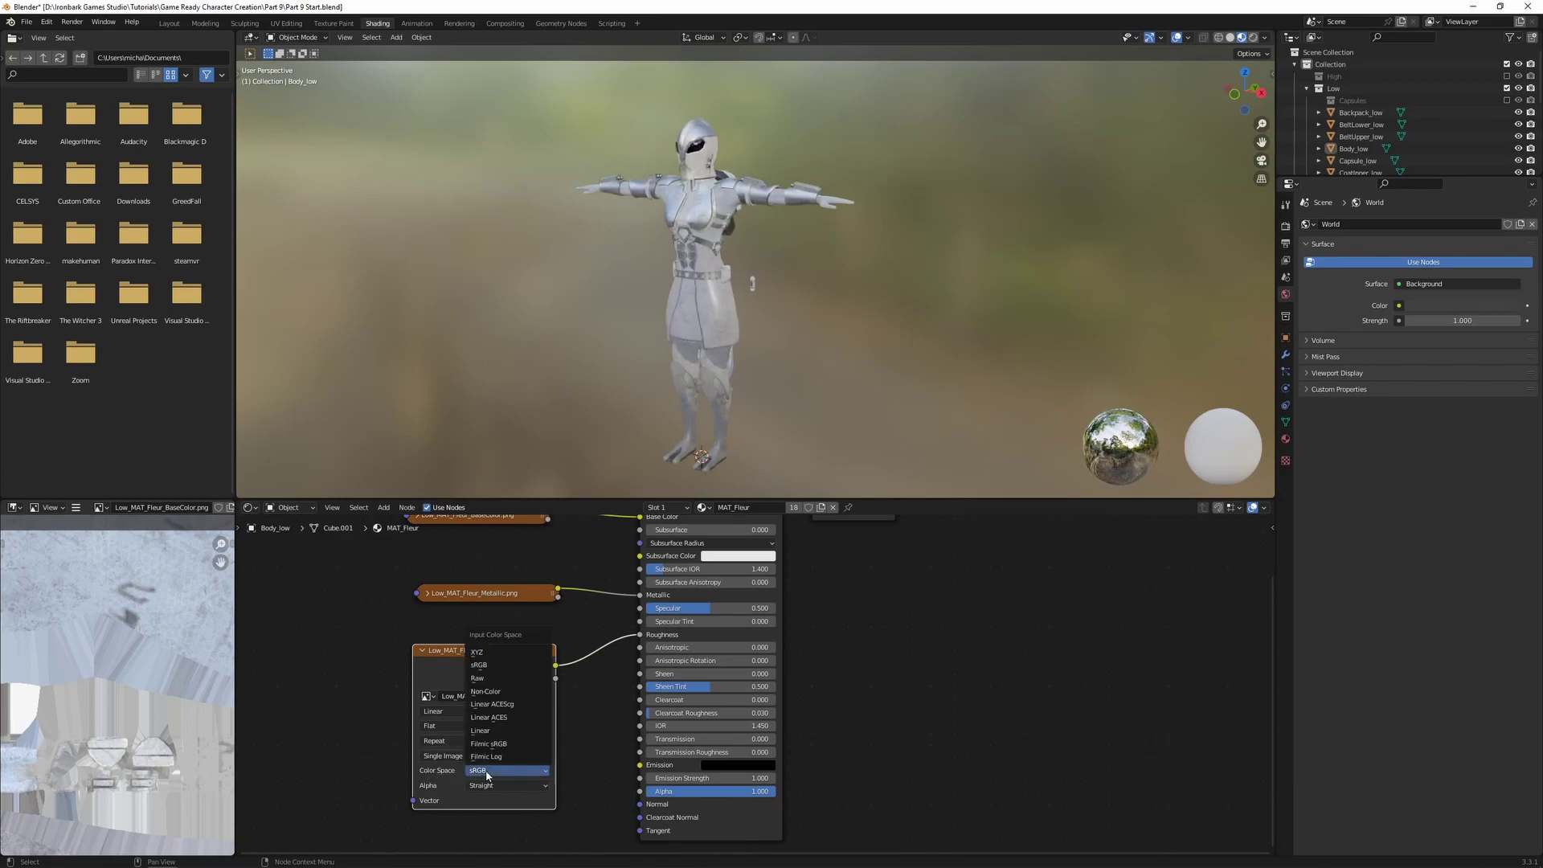
click(499, 692)
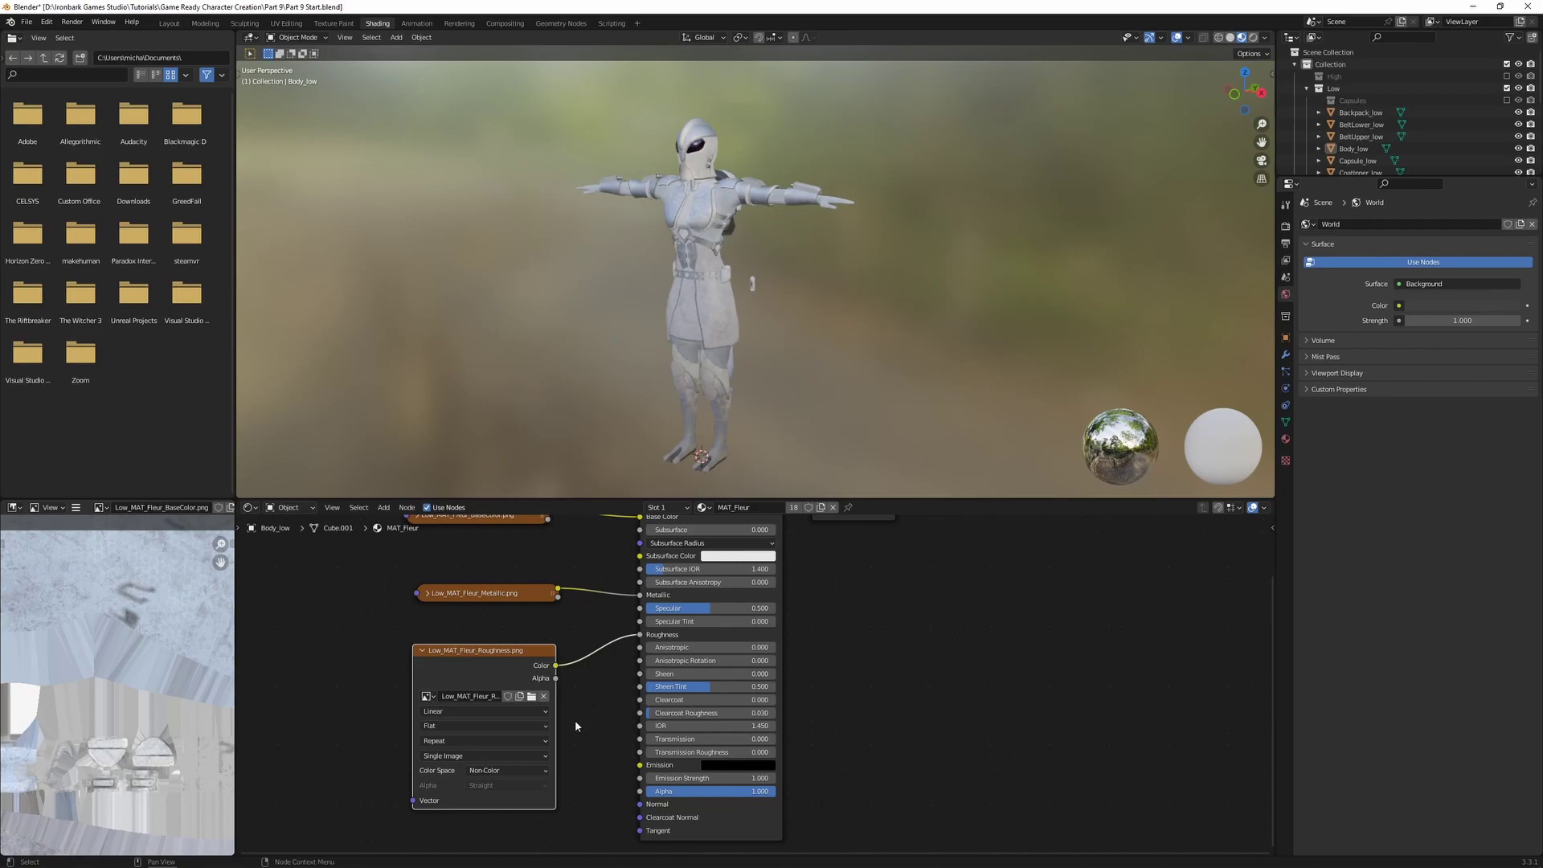
shift+scroll(593, 738, down, 1)
click(424, 635)
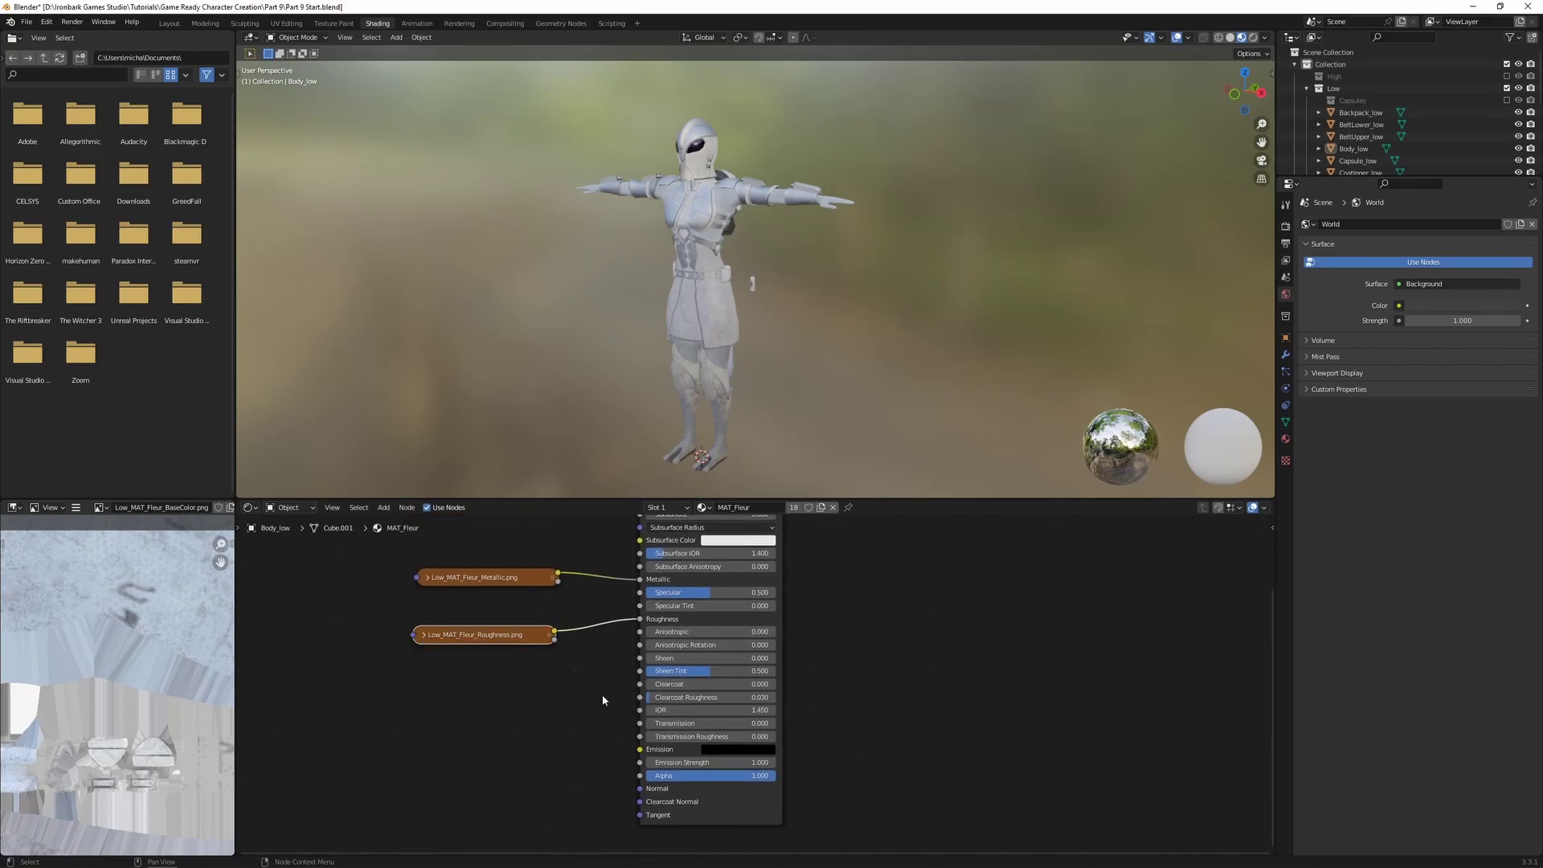
Add and place a fourth Image Texture node in the shader graph.
ctrl+scroll(562, 707, left, 2)
shift+scroll(551, 685, down, 3)
key(shift+a)
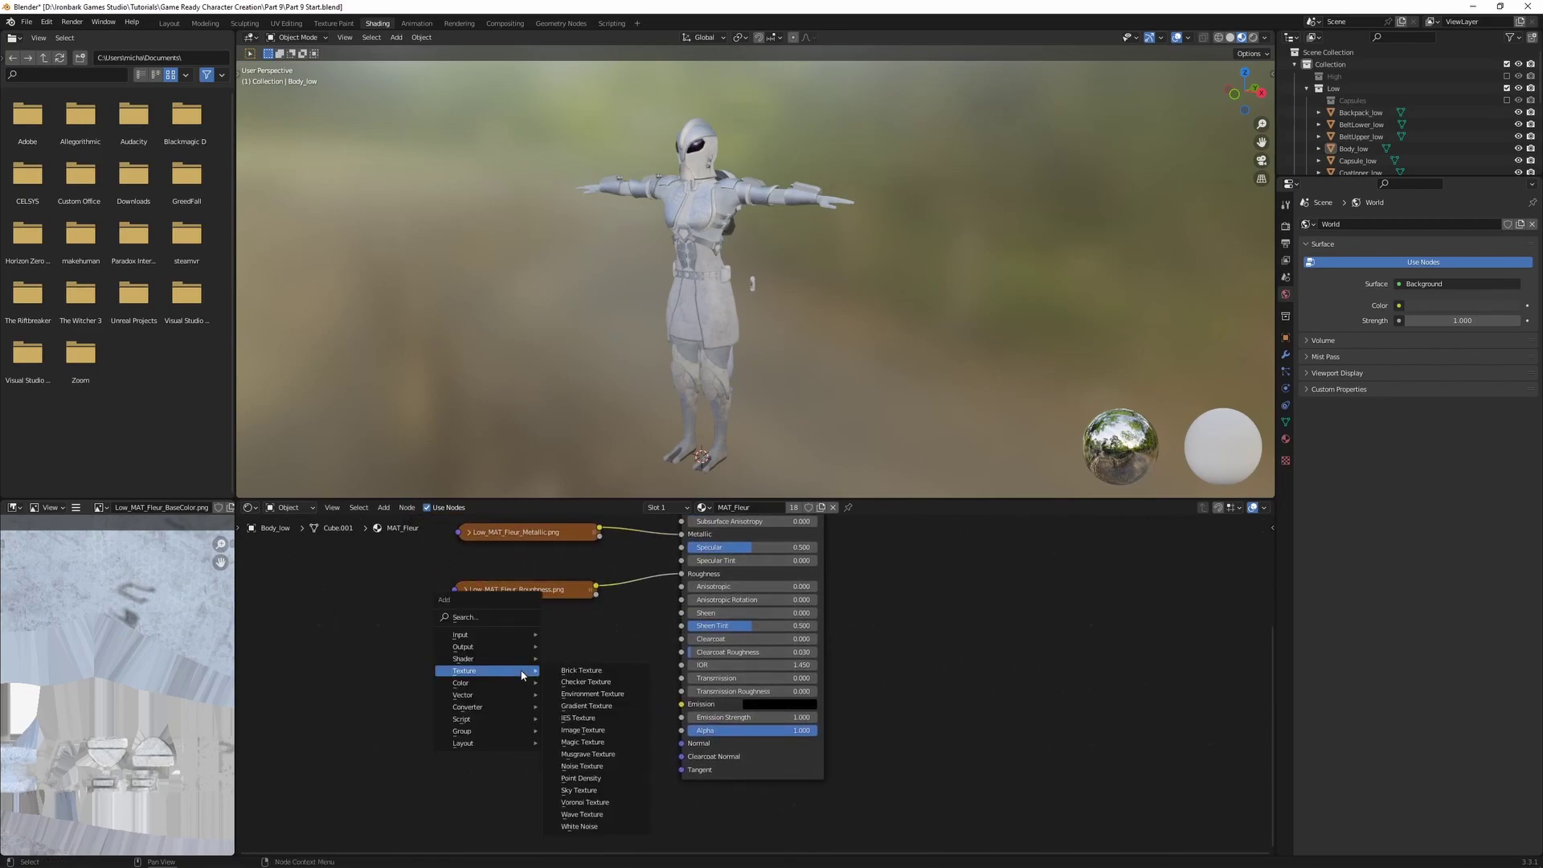
click(583, 730)
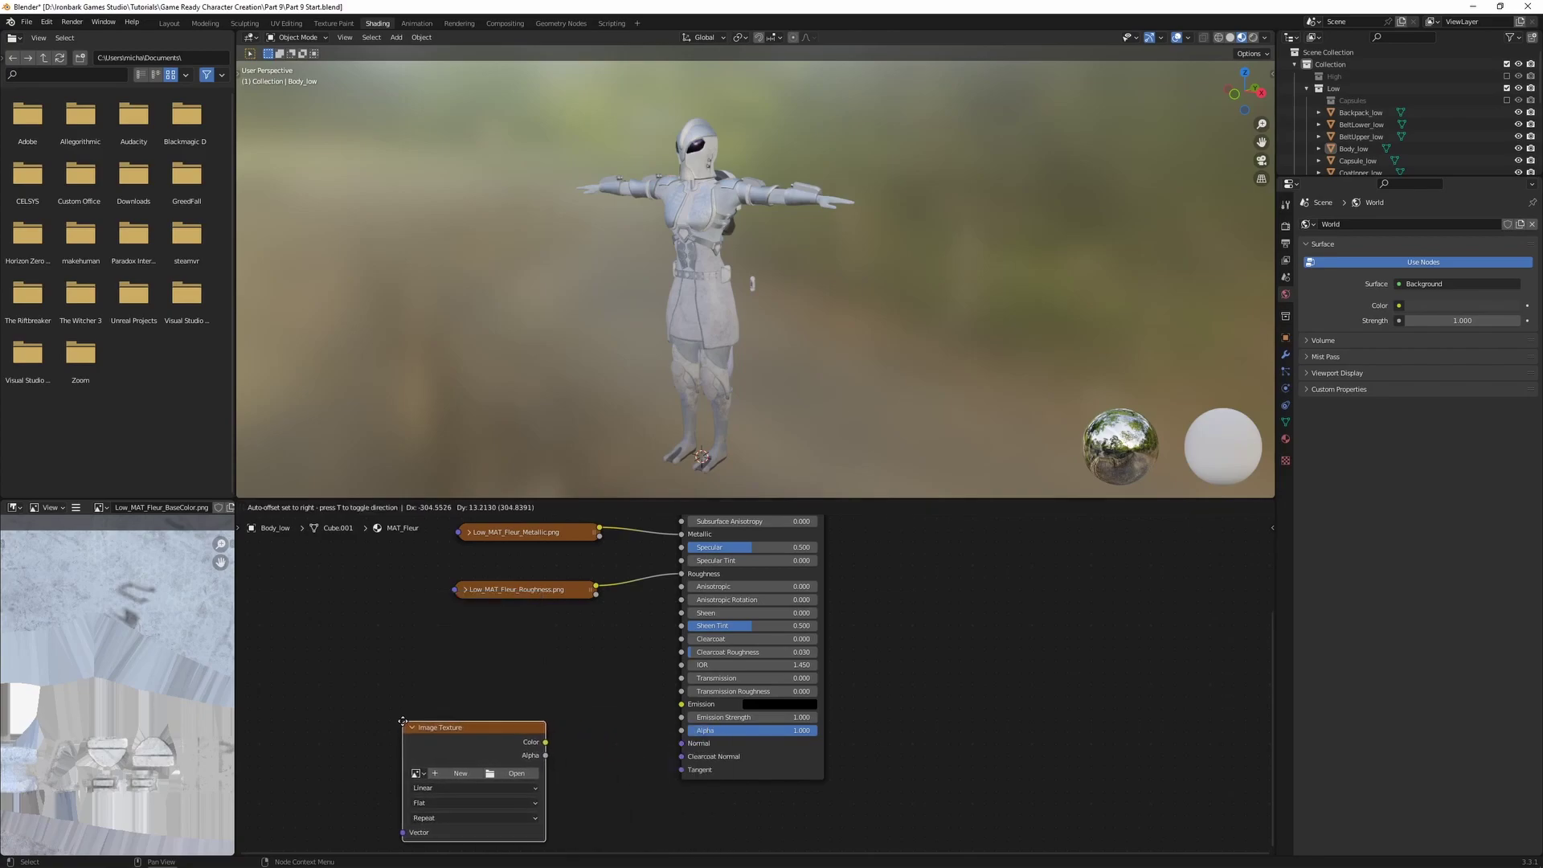
click(359, 703)
ctrl+scroll(592, 716, left, 2)
shift+scroll(592, 699, down, 2)
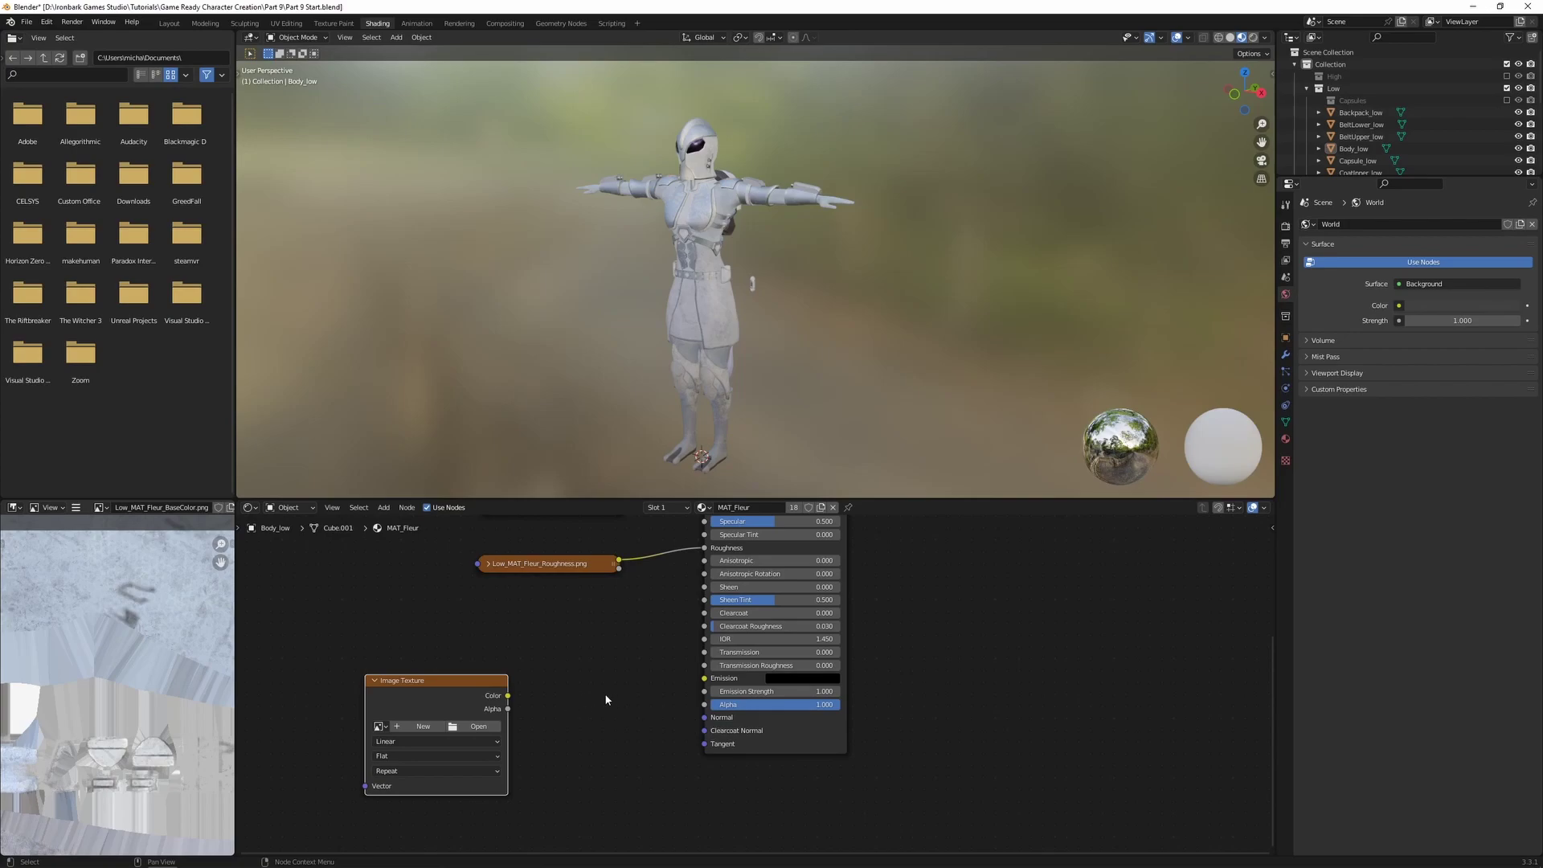
Load Low_MAT_Fleur_Normal.png from the Textures folder with Non-Color colour space.
click(479, 725)
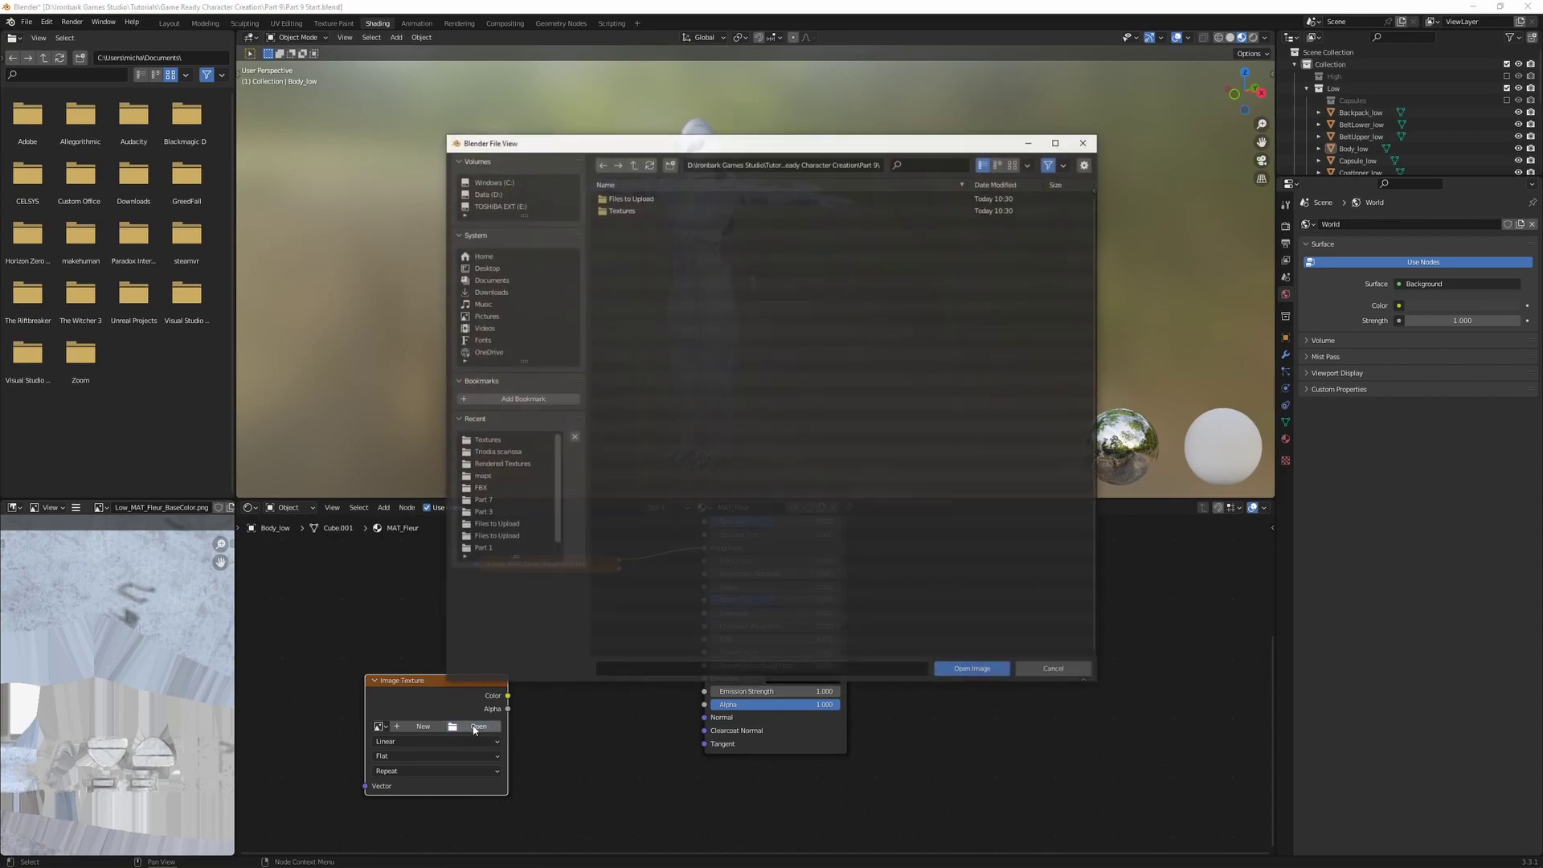
click(640, 210)
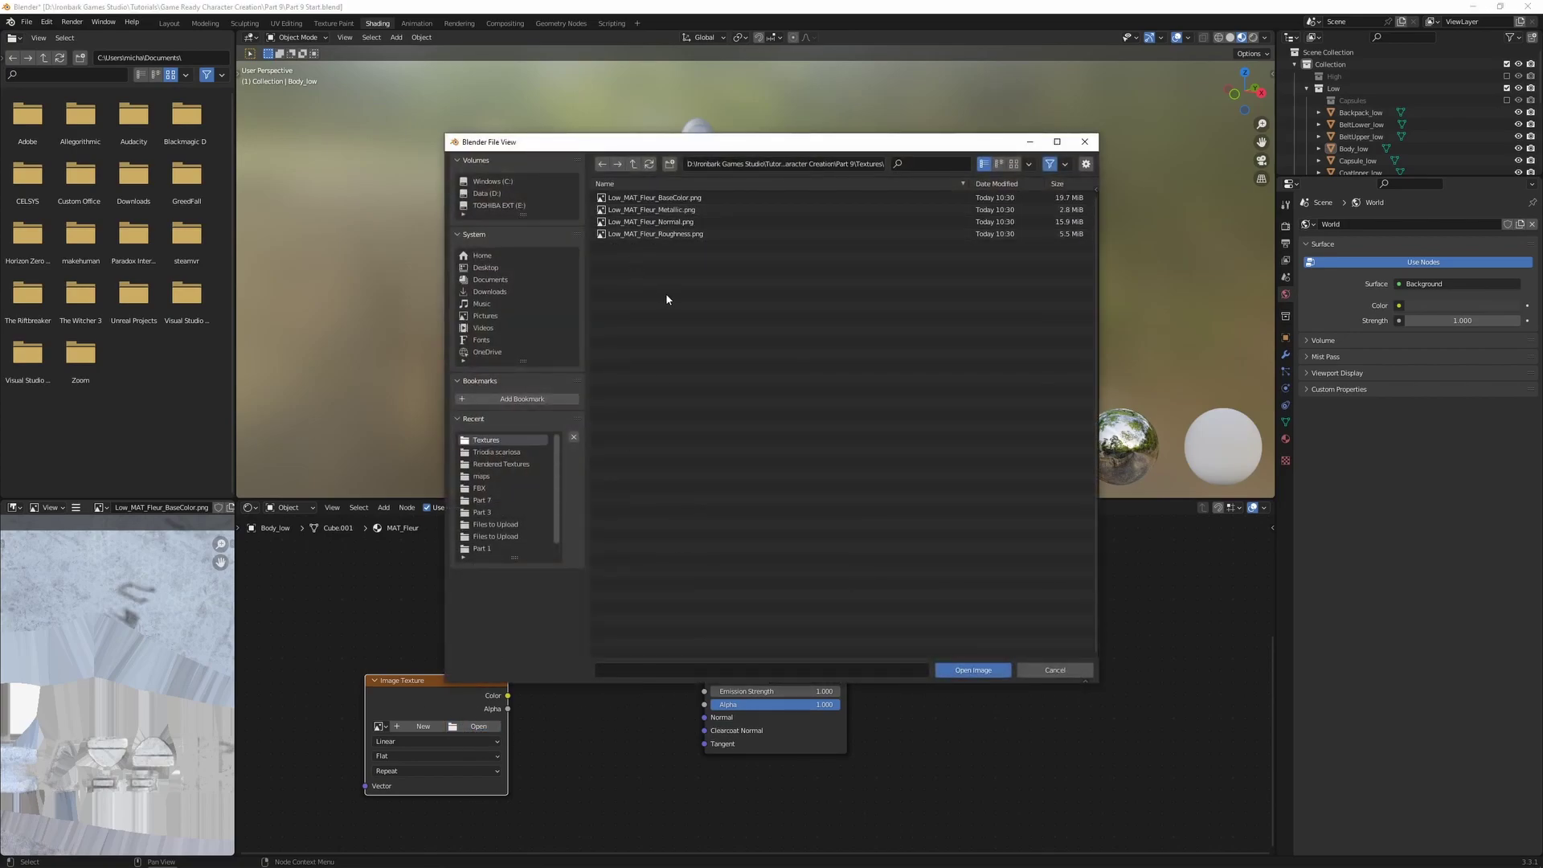
double_click(699, 222)
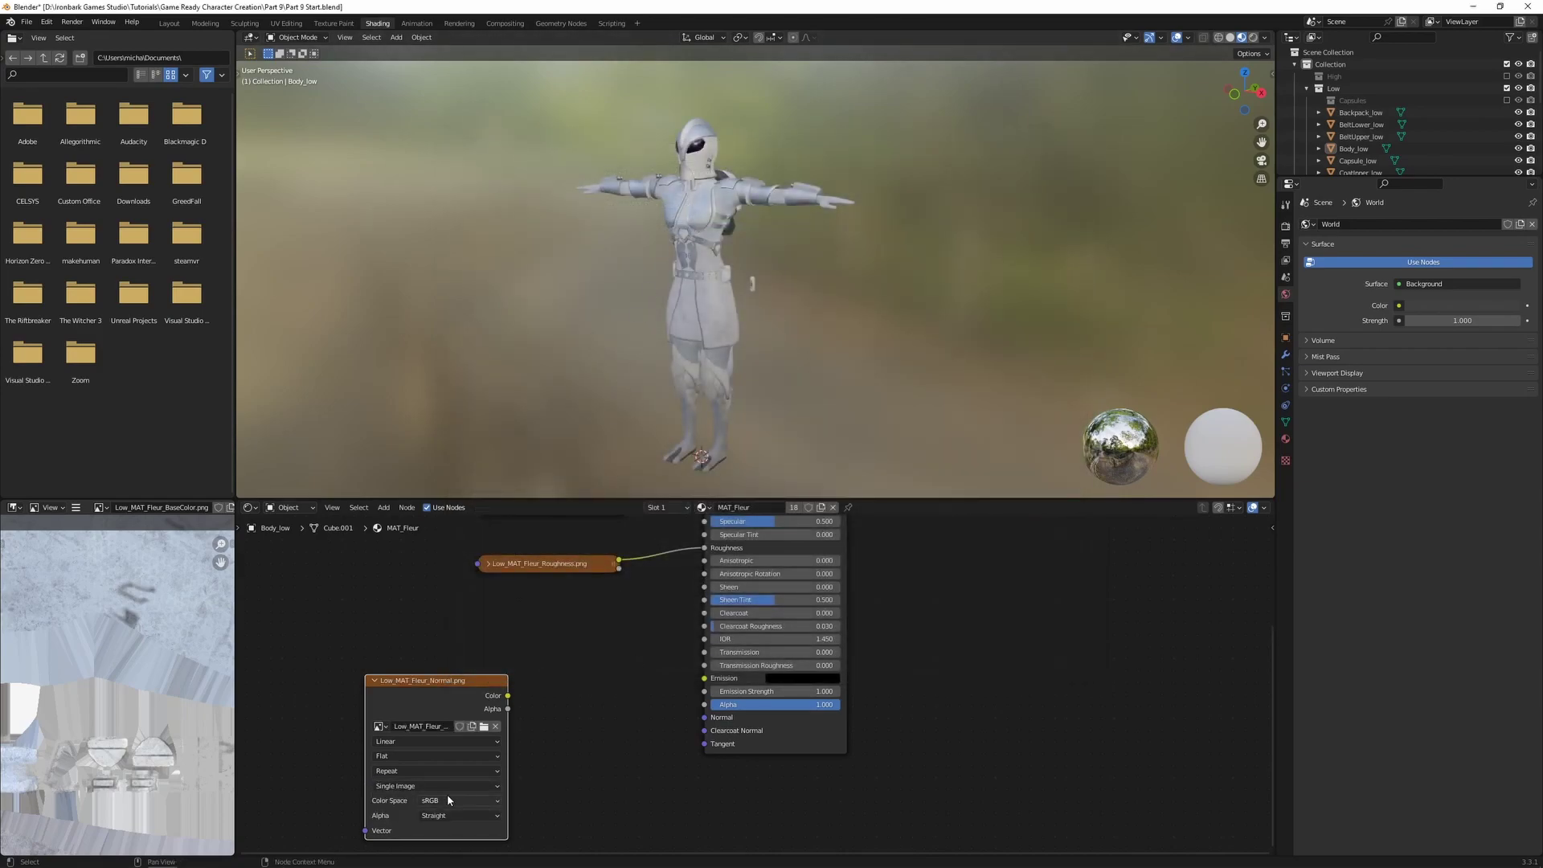
click(447, 799)
click(455, 722)
Add a Normal Map node, linking the normal texture's Color into it and its Normal output to the Principled BSDF Normal.
key(shift+a)
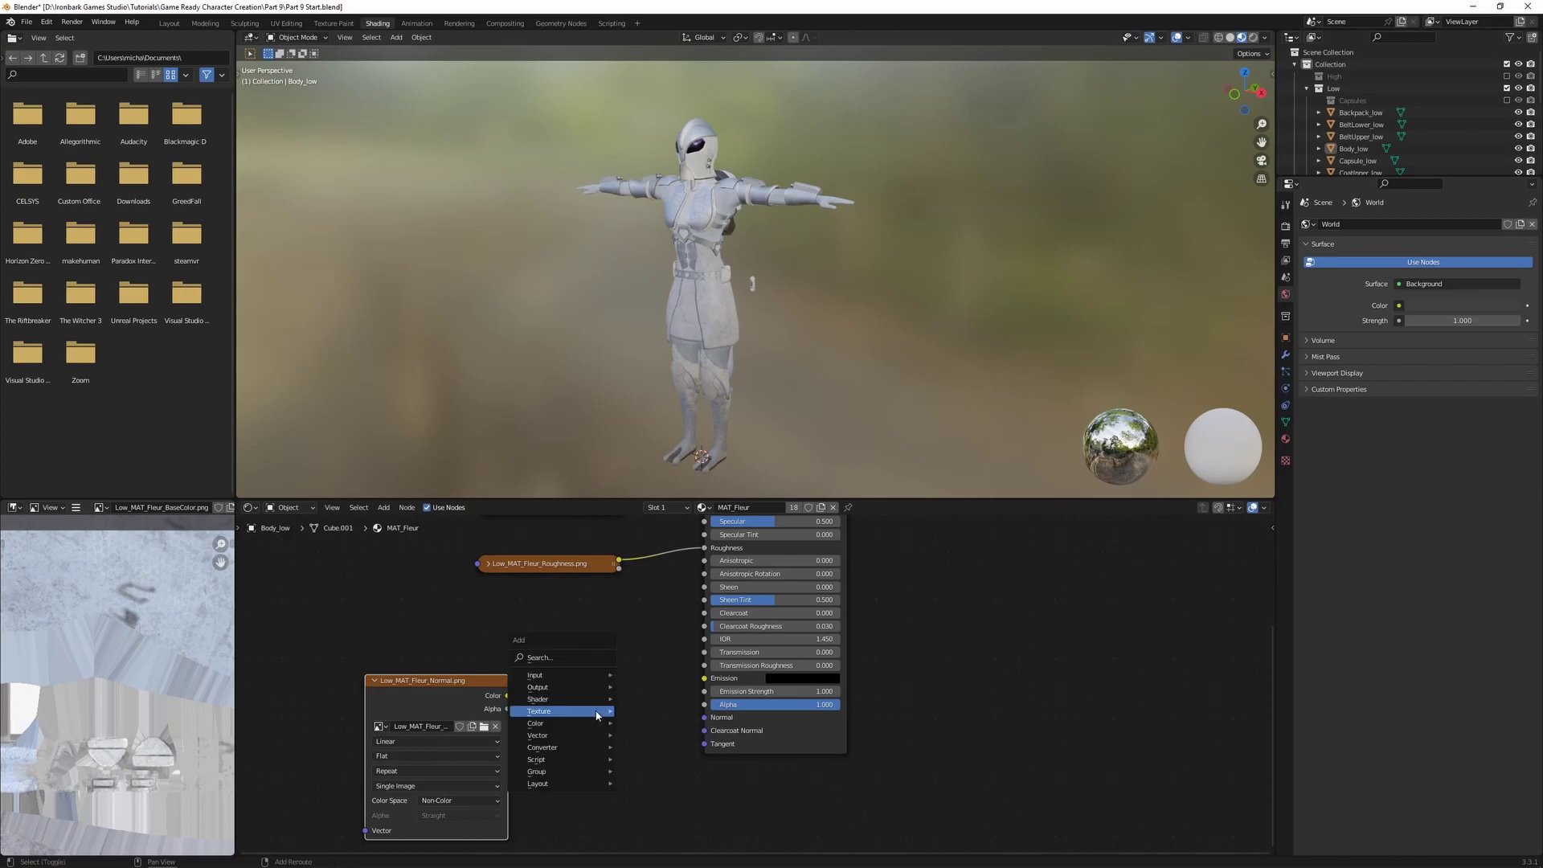
click(572, 664)
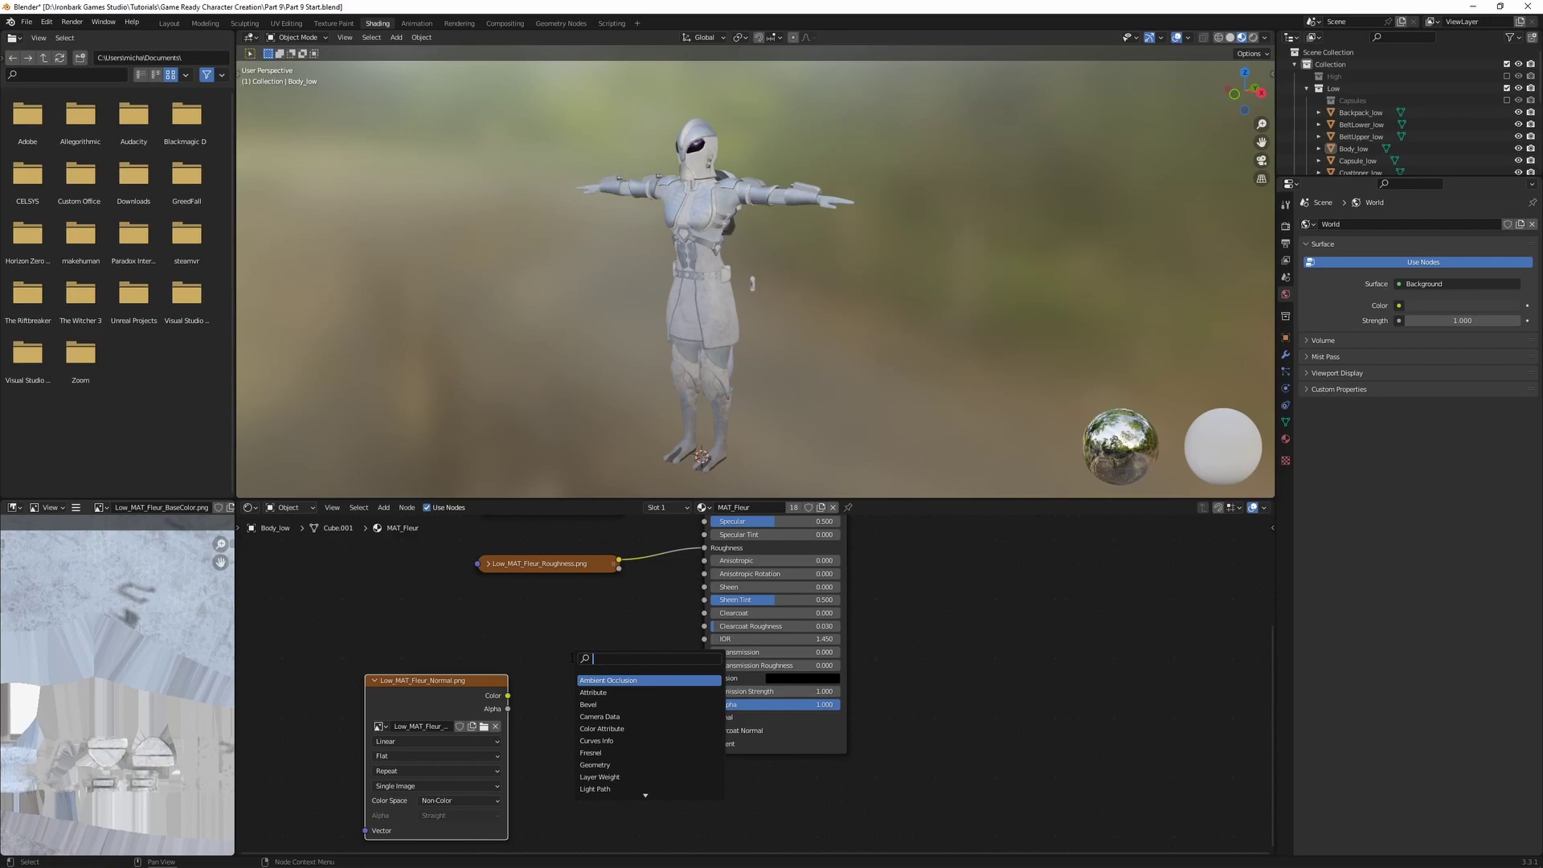
text(normal)
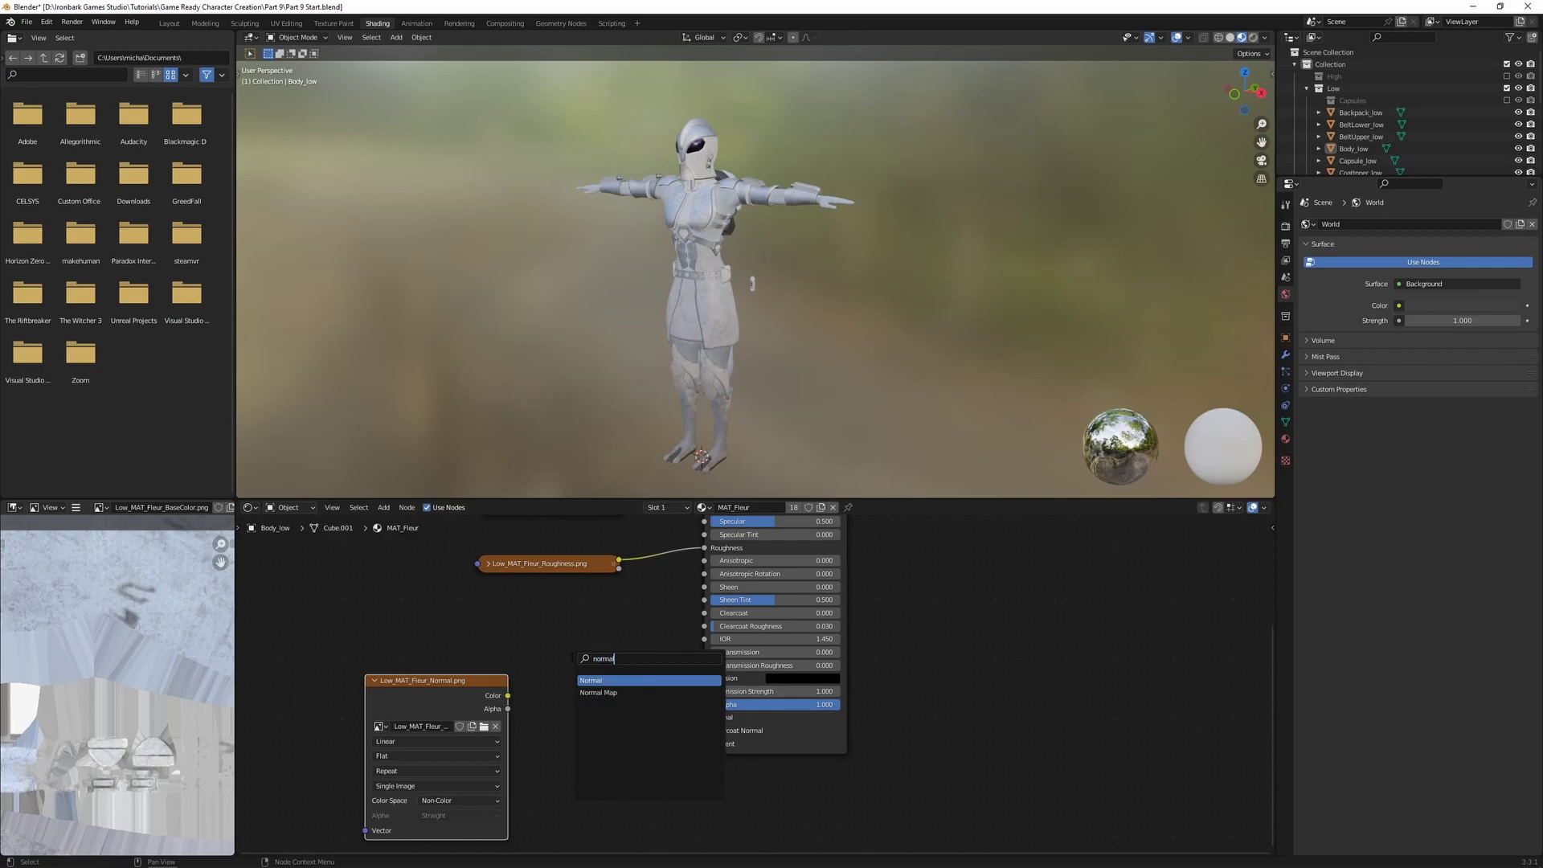
click(599, 692)
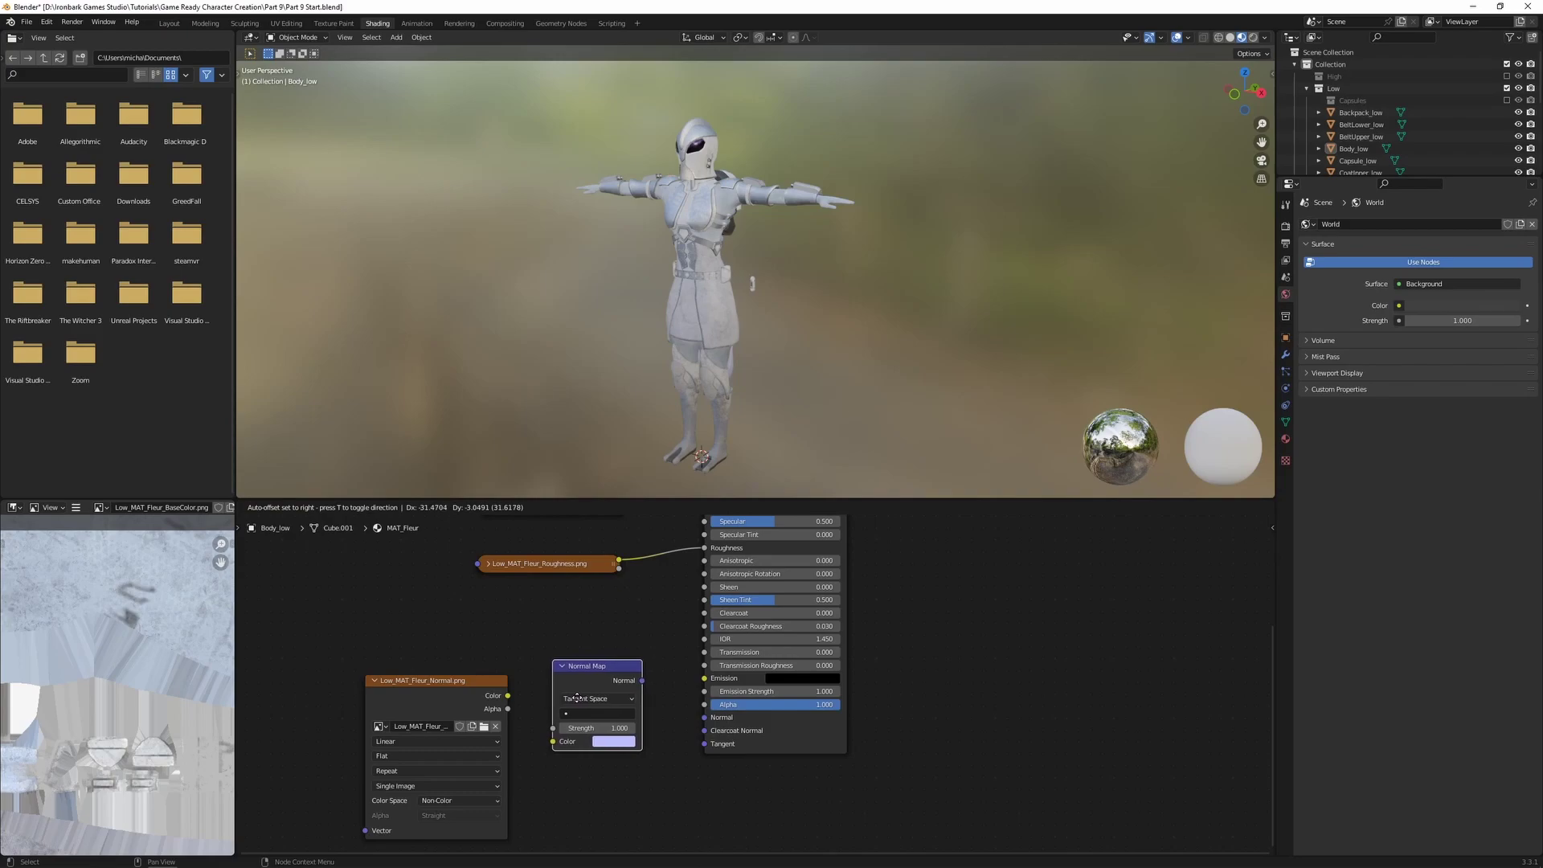
click(573, 697)
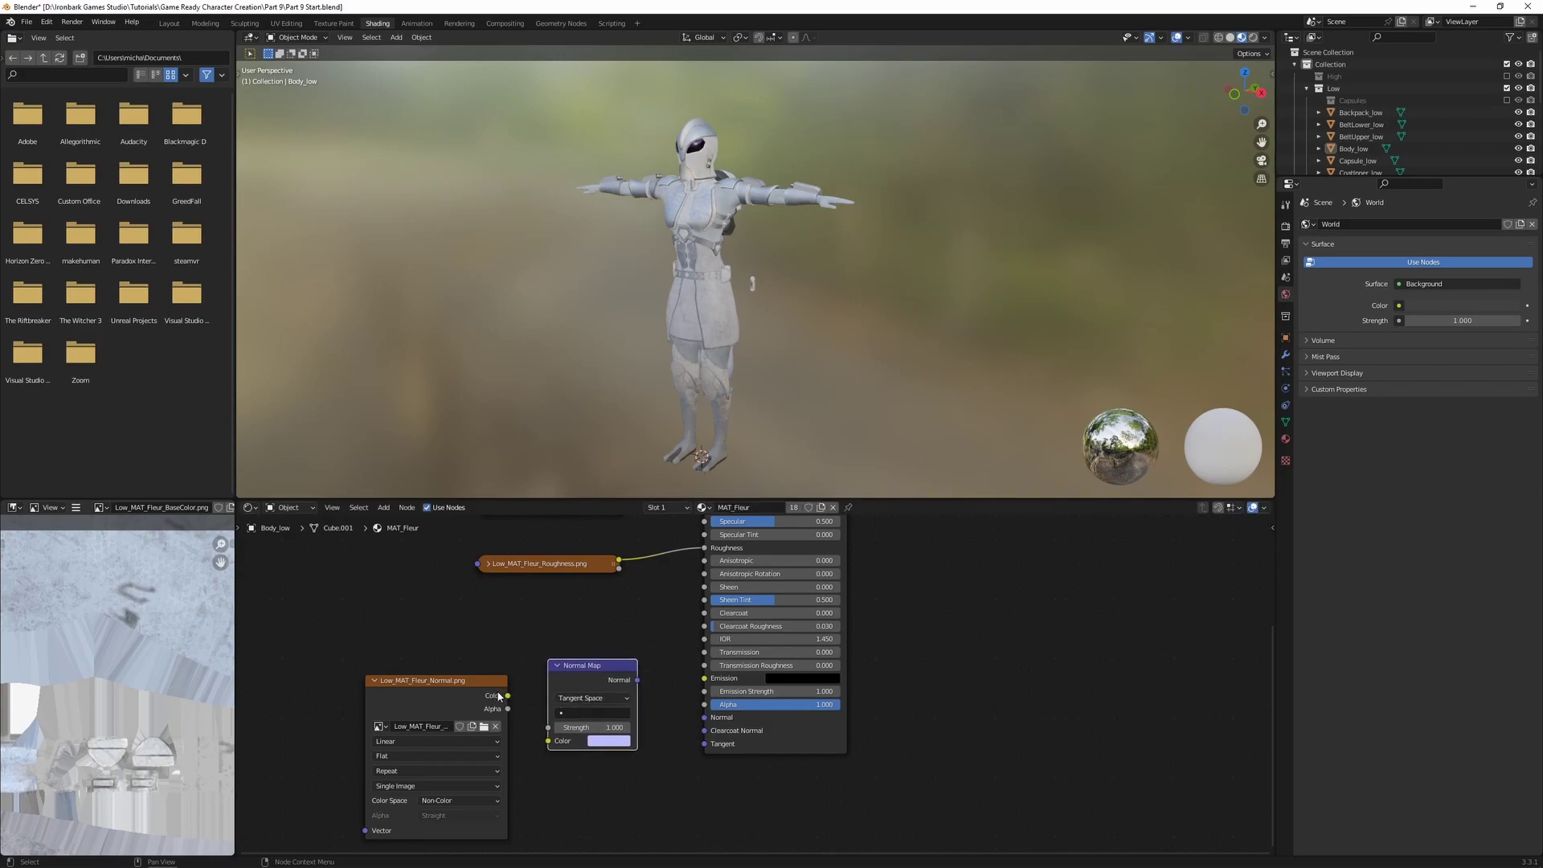
drag(506, 696, 548, 740)
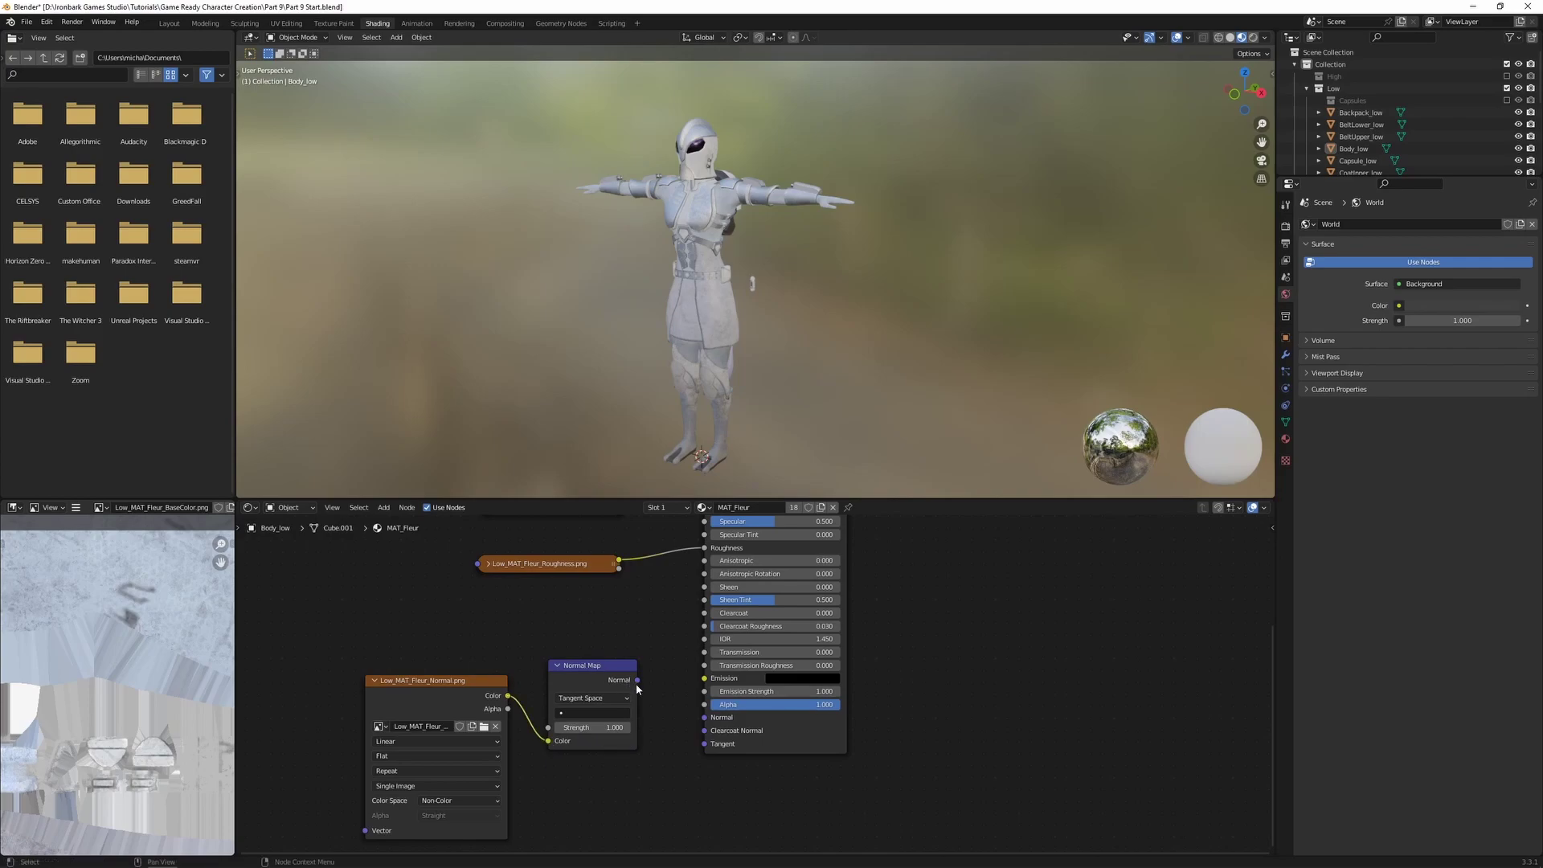
drag(637, 680, 704, 717)
Switch to the Layout workspace and set the viewport shading to Material Preview.
click(167, 24)
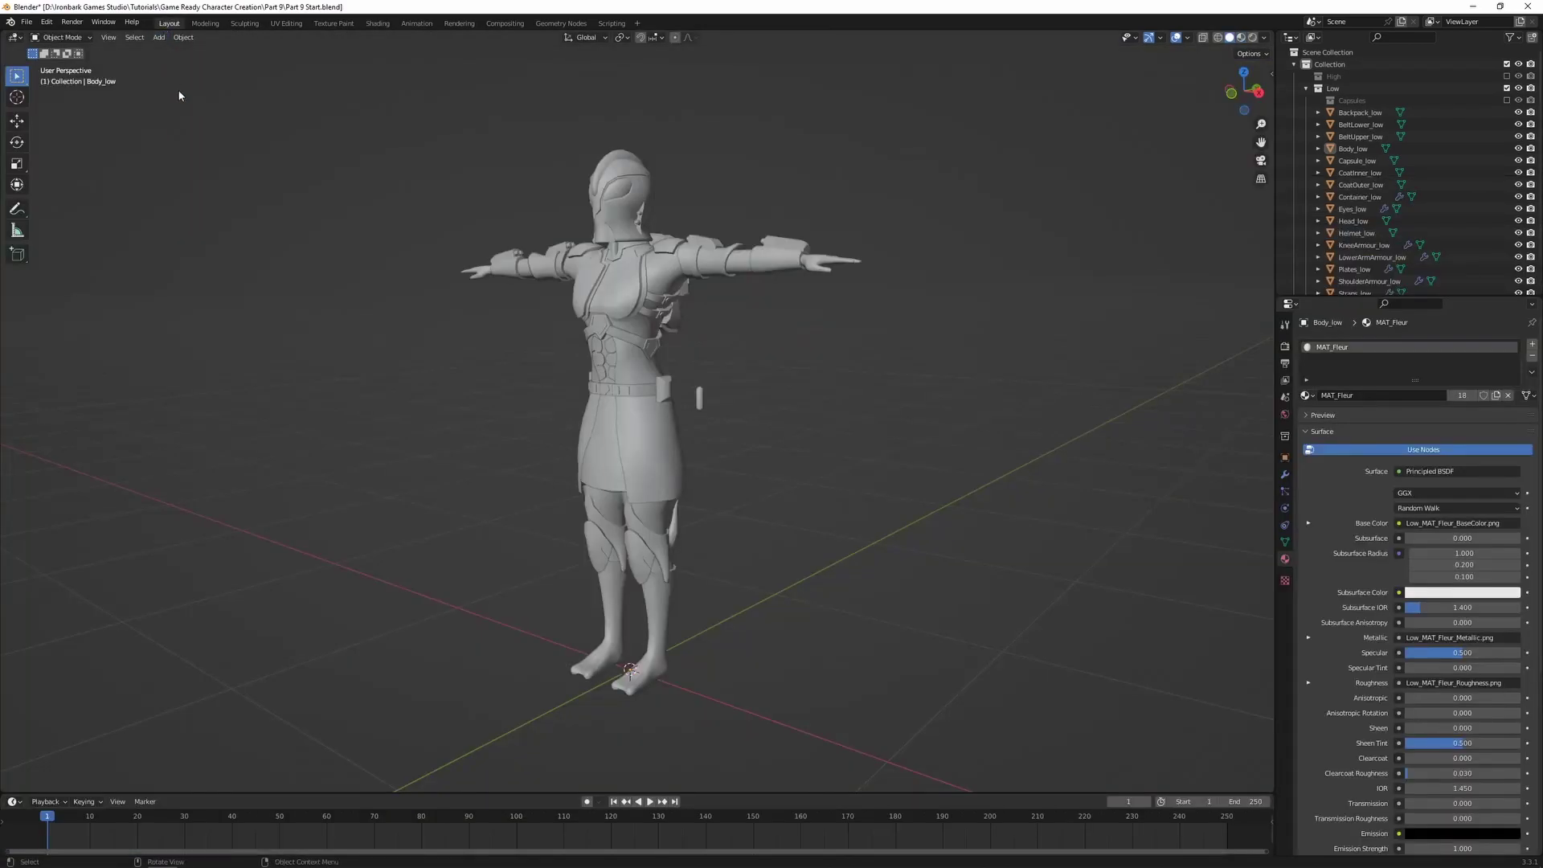
middle_drag(395, 381, 470, 346)
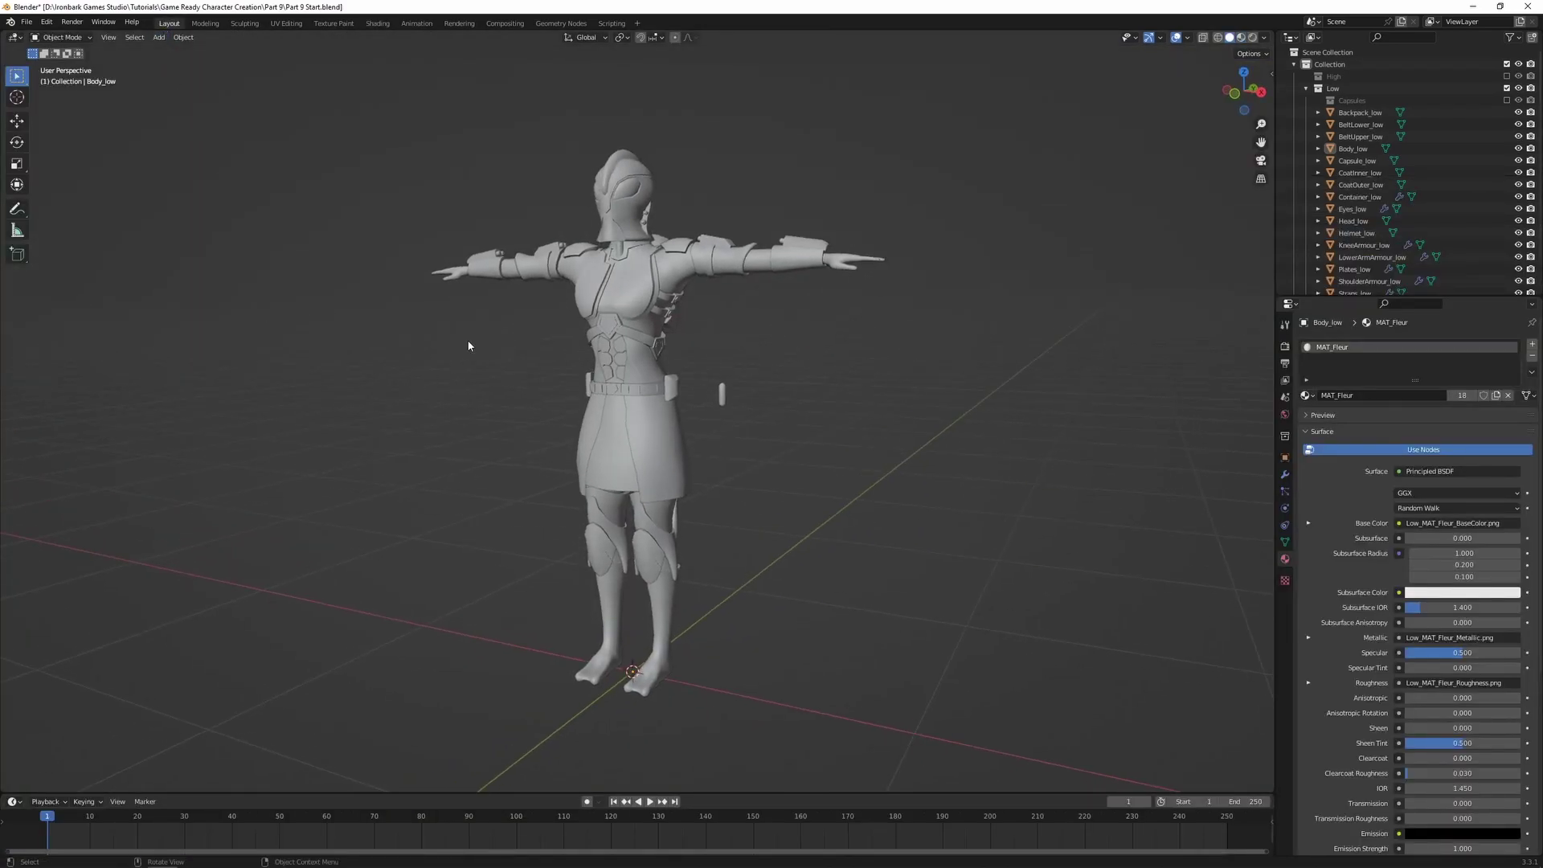
click(1240, 38)
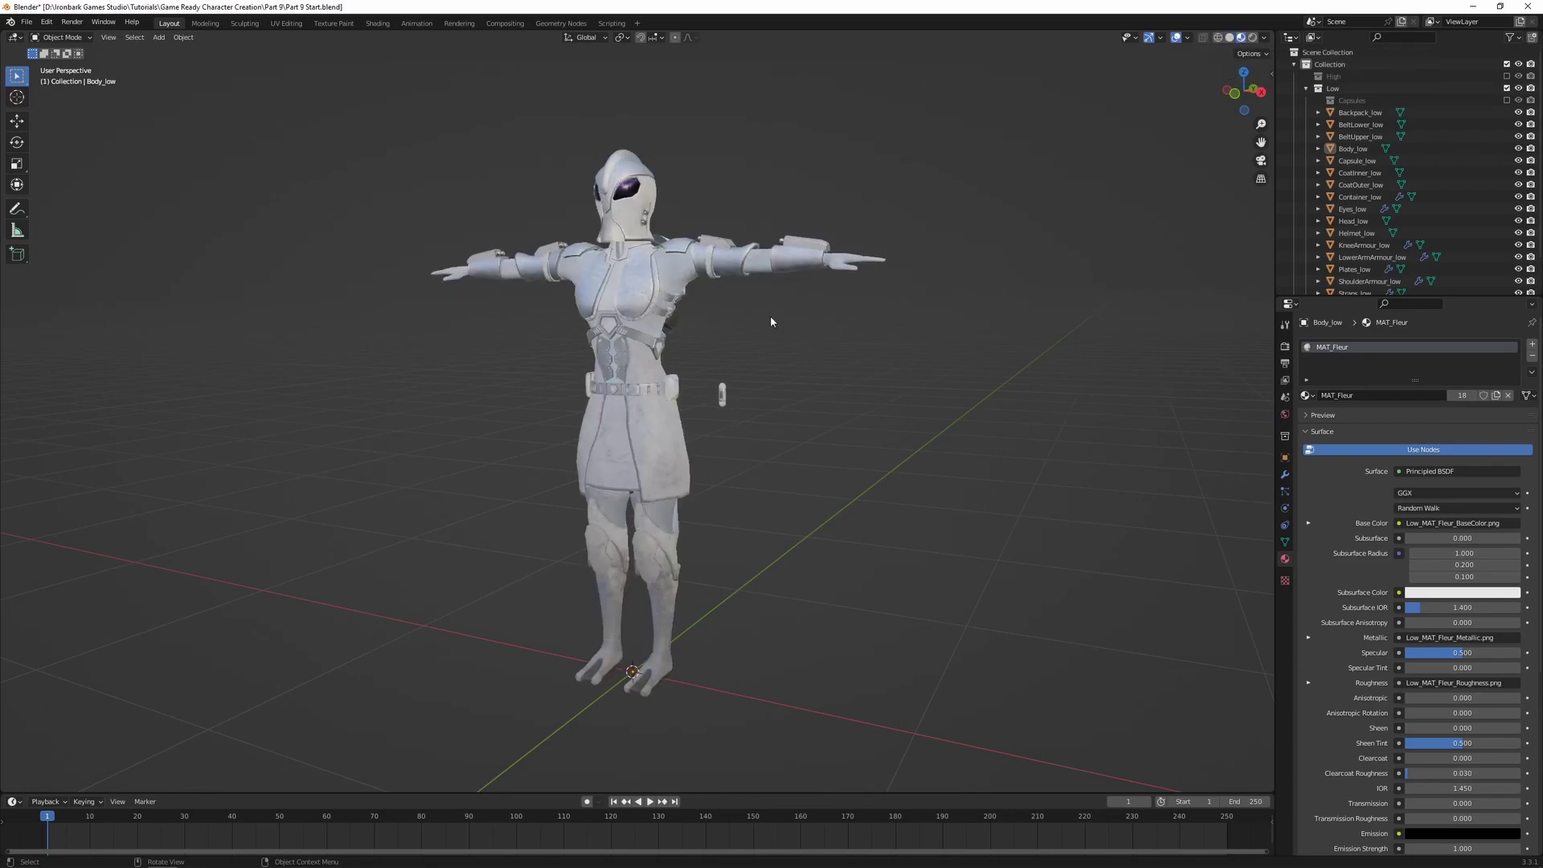
Orbit and zoom to view the textured character from the front.
middle_drag(769, 321, 813, 348)
scroll(812, 348, up, 3)
middle_drag(833, 293, 818, 408)
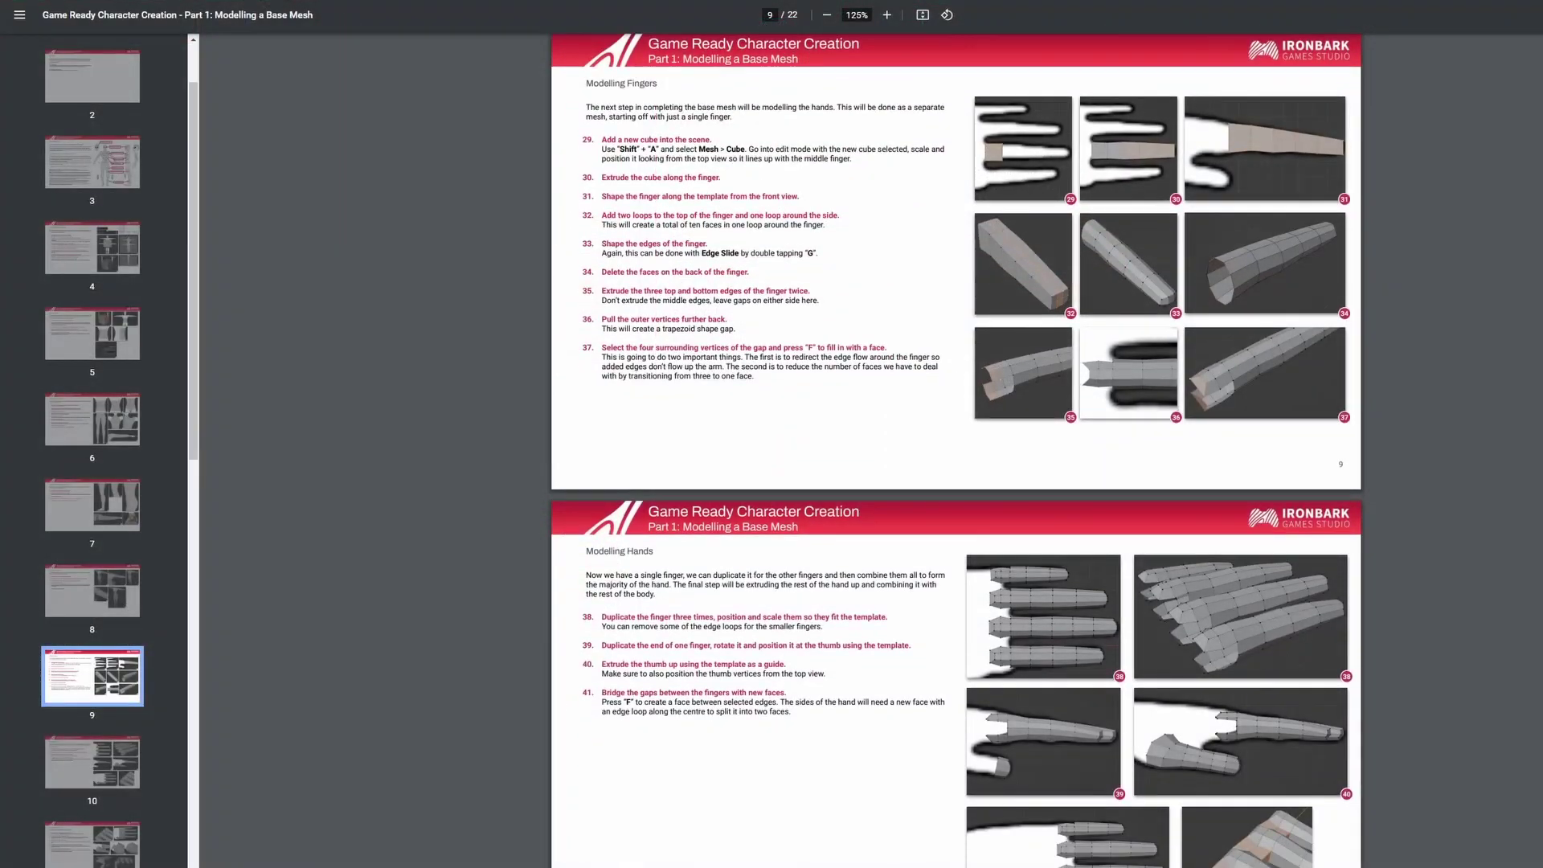
scroll(956, 450, down, 2)
scroll(956, 450, down, 9)
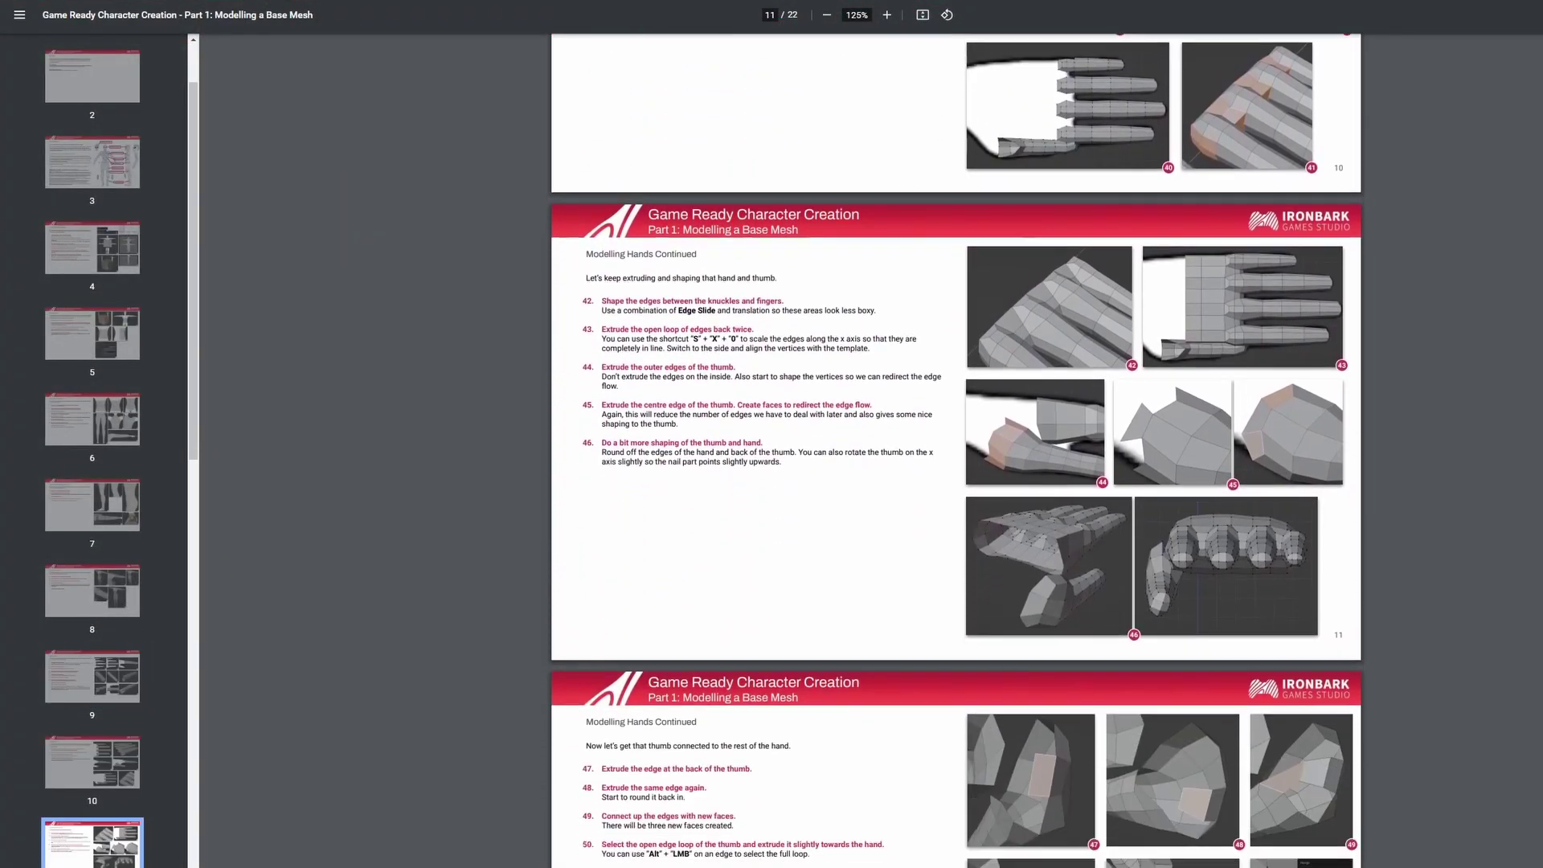